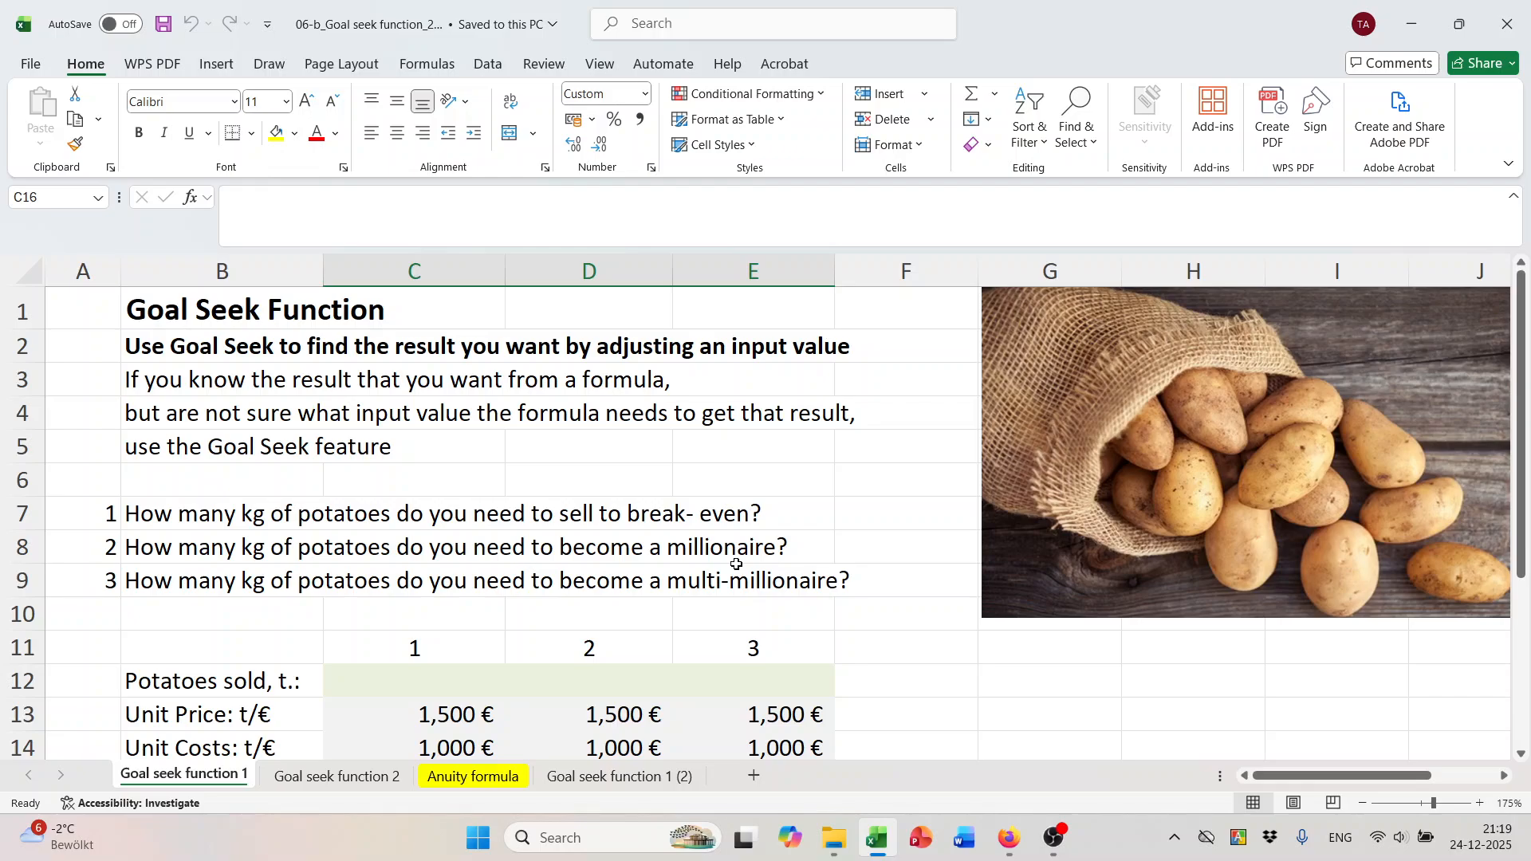
Examine the three potato sales questions and the first scenario's price, cost and profit rows in C11:C16.
{"action": "scroll", "coordinate": [736, 564], "scroll_direction": "down", "scroll_amount": 2}
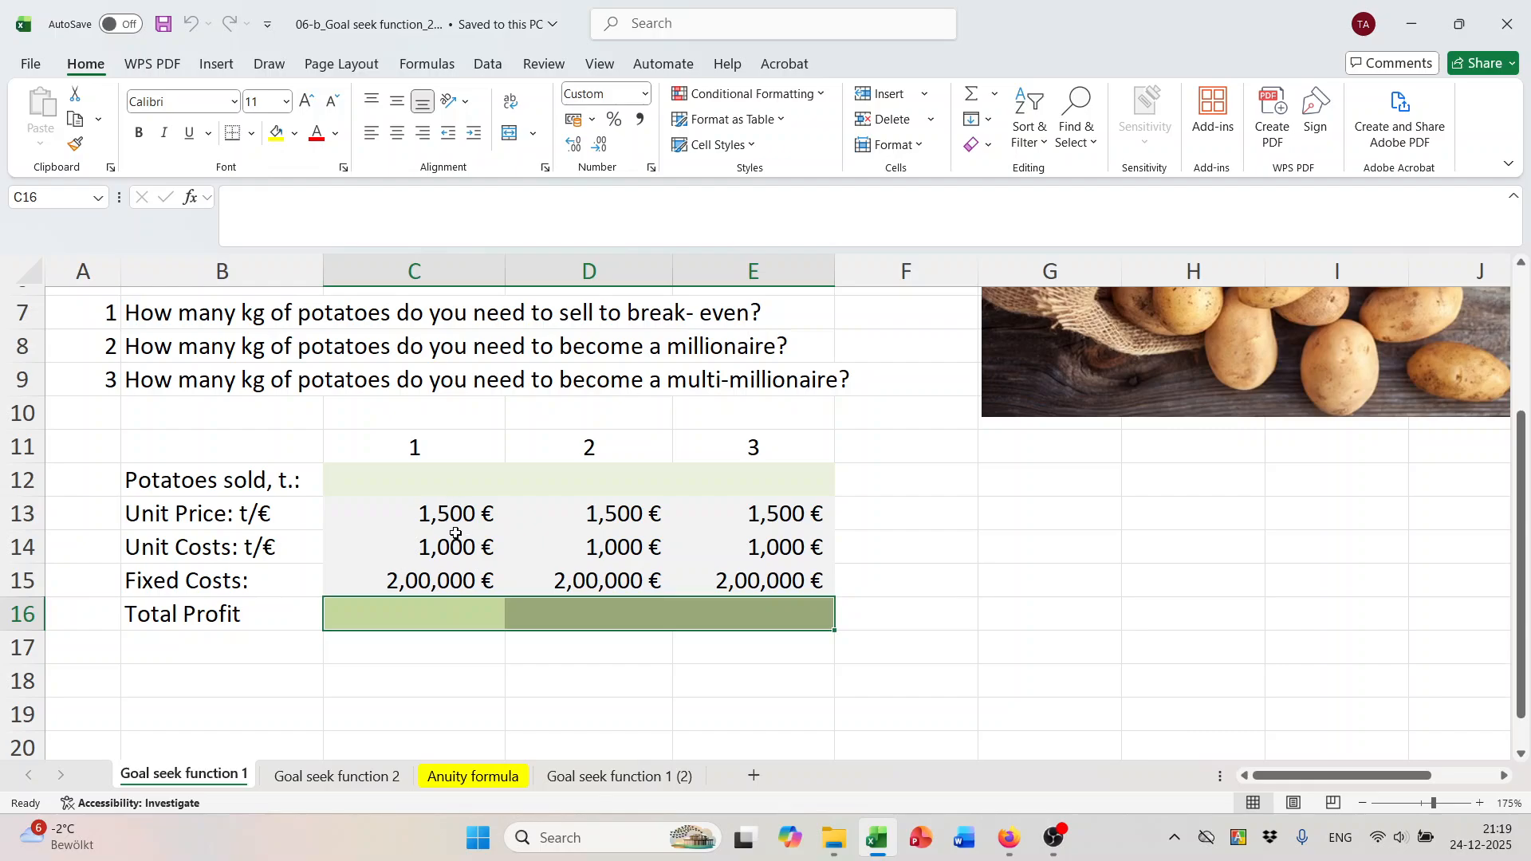
{"action": "left_click", "coordinate": [492, 486]}
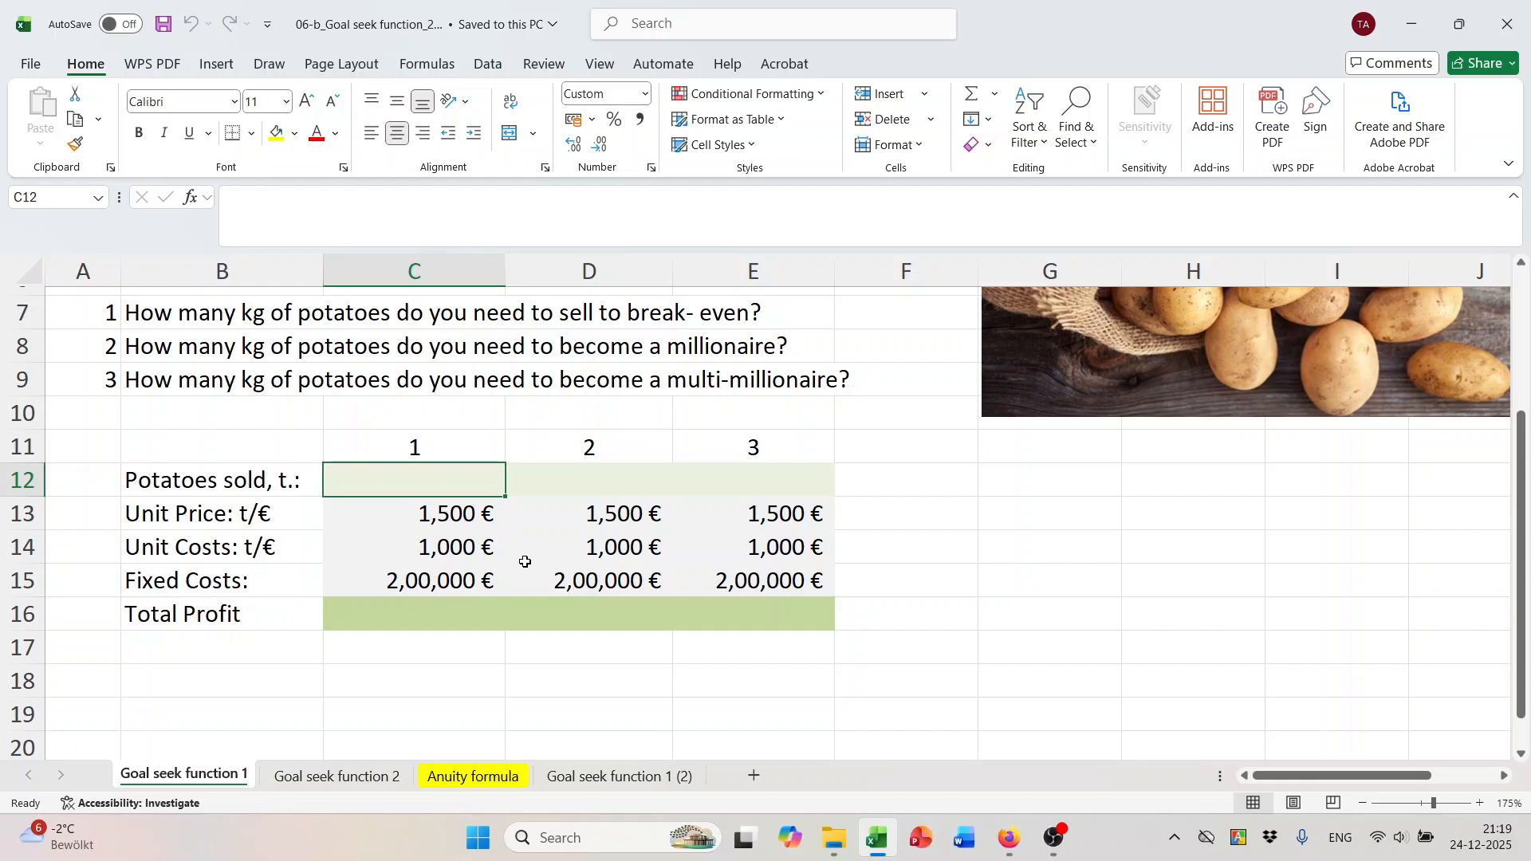
{"action": "scroll", "coordinate": [524, 561], "scroll_direction": "up", "scroll_amount": 1}
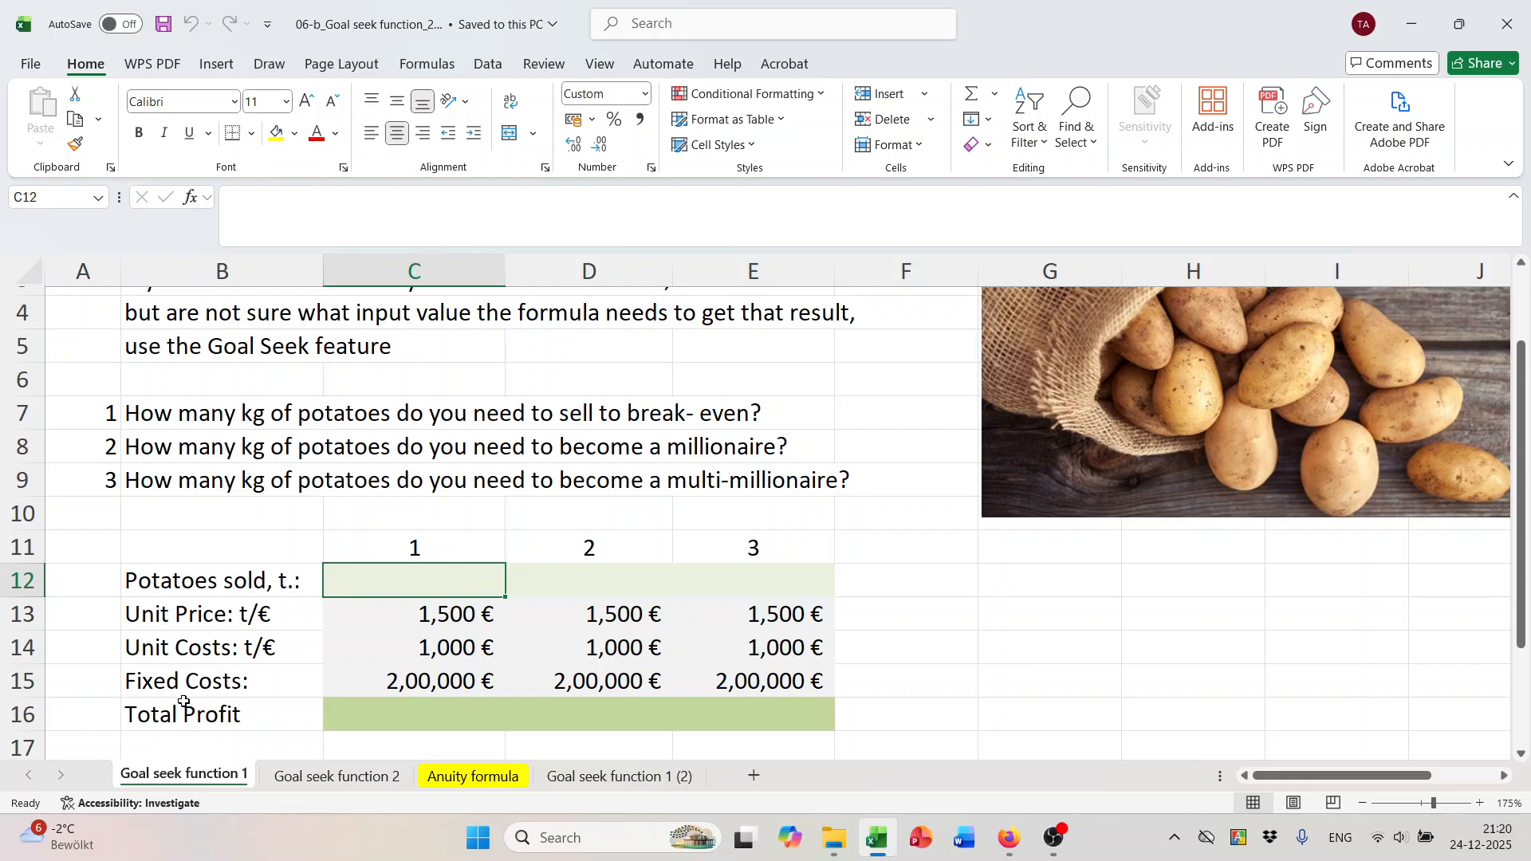
{"action": "scroll", "coordinate": [183, 697], "scroll_direction": "down", "scroll_amount": 1}
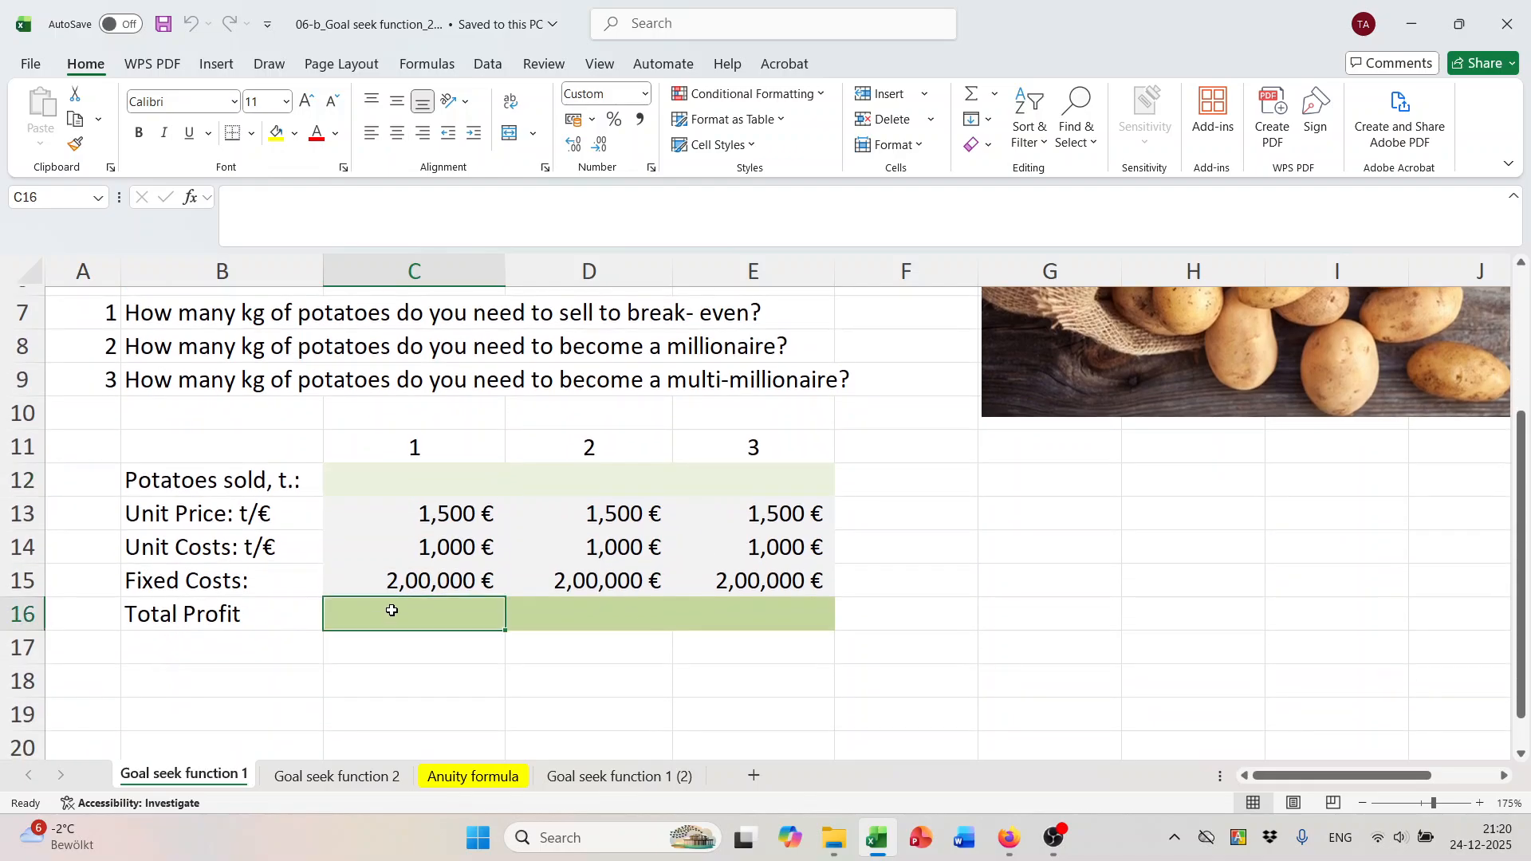
{"action": "left_click_drag", "start_coordinate": [410, 451], "coordinate": [411, 618]}
{"action": "scroll", "coordinate": [486, 512], "scroll_direction": "up", "scroll_amount": 1}
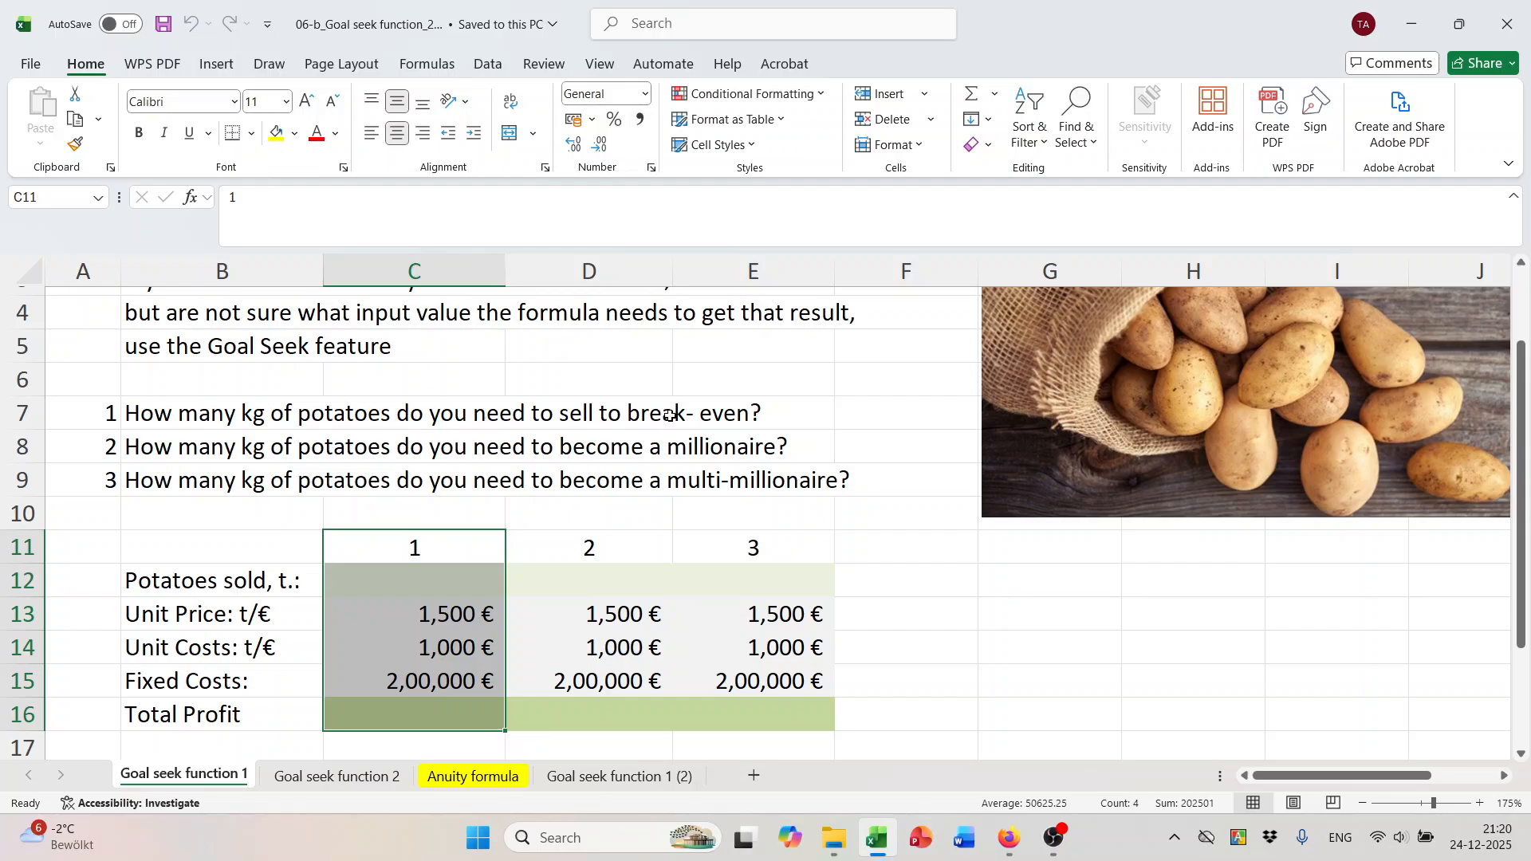
{"action": "scroll", "coordinate": [702, 416], "scroll_direction": "up", "scroll_amount": 1}
{"action": "scroll", "coordinate": [706, 416], "scroll_direction": "down", "scroll_amount": 1}
Begin the first scenario's Total Profit formula in C16 with the revenue term =(C12*C13).
{"action": "left_click", "coordinate": [378, 715]}
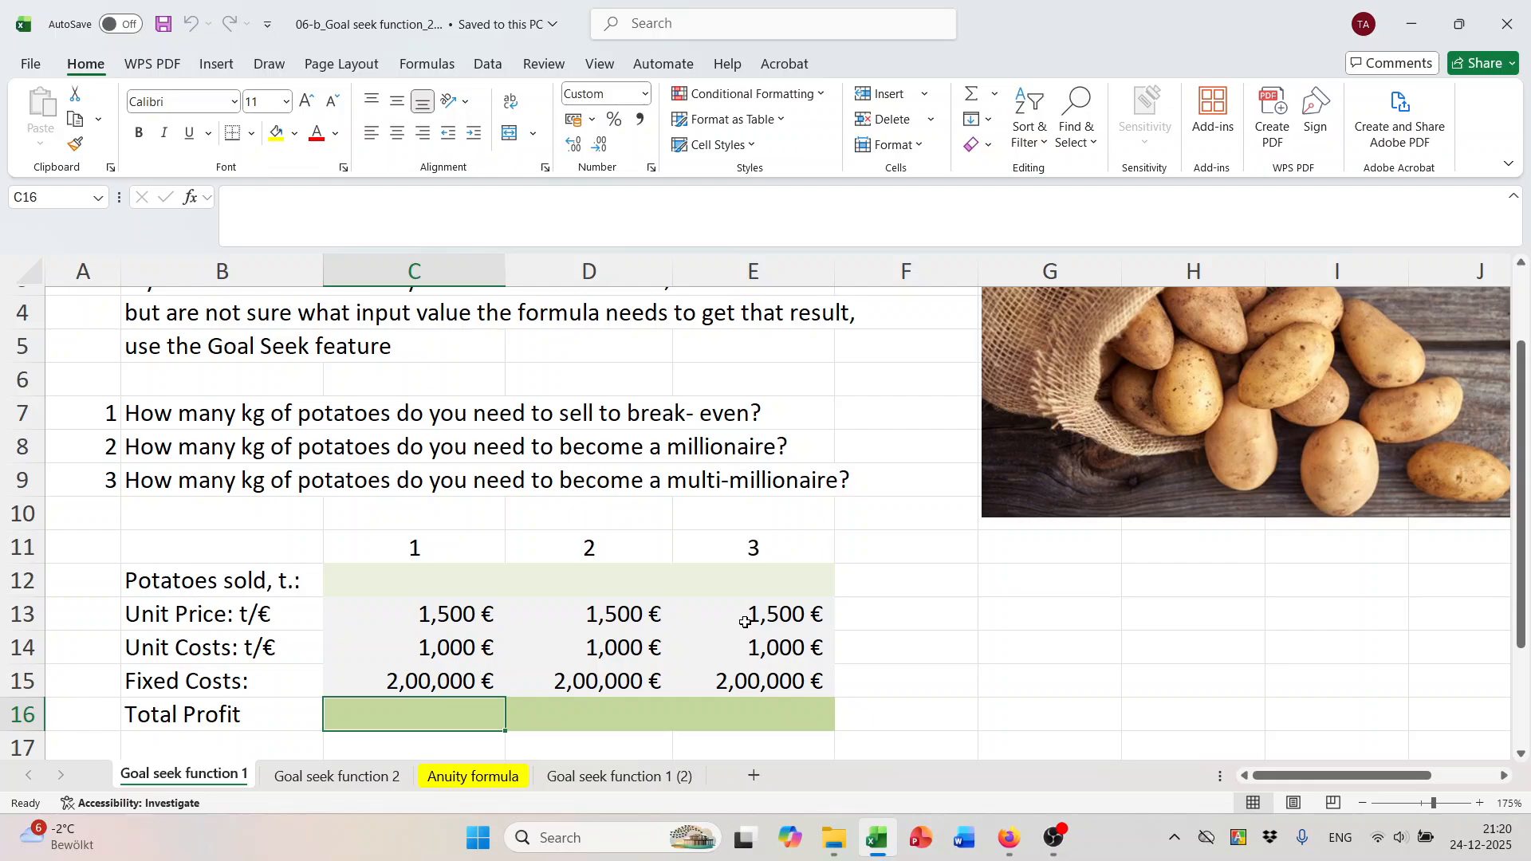
{"action": "type", "text": "="}
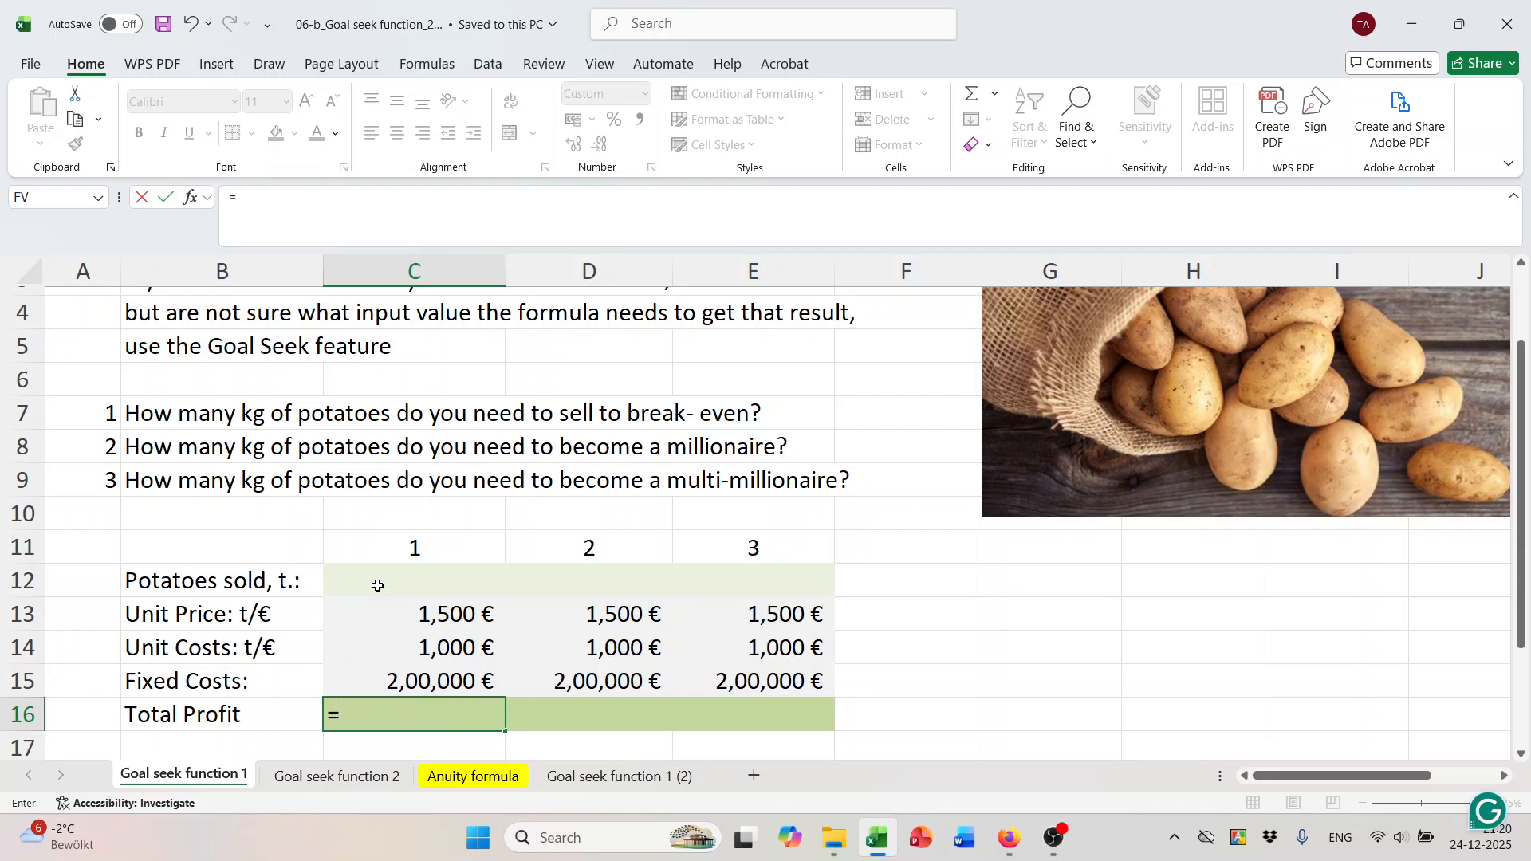
{"action": "left_click", "coordinate": [378, 586]}
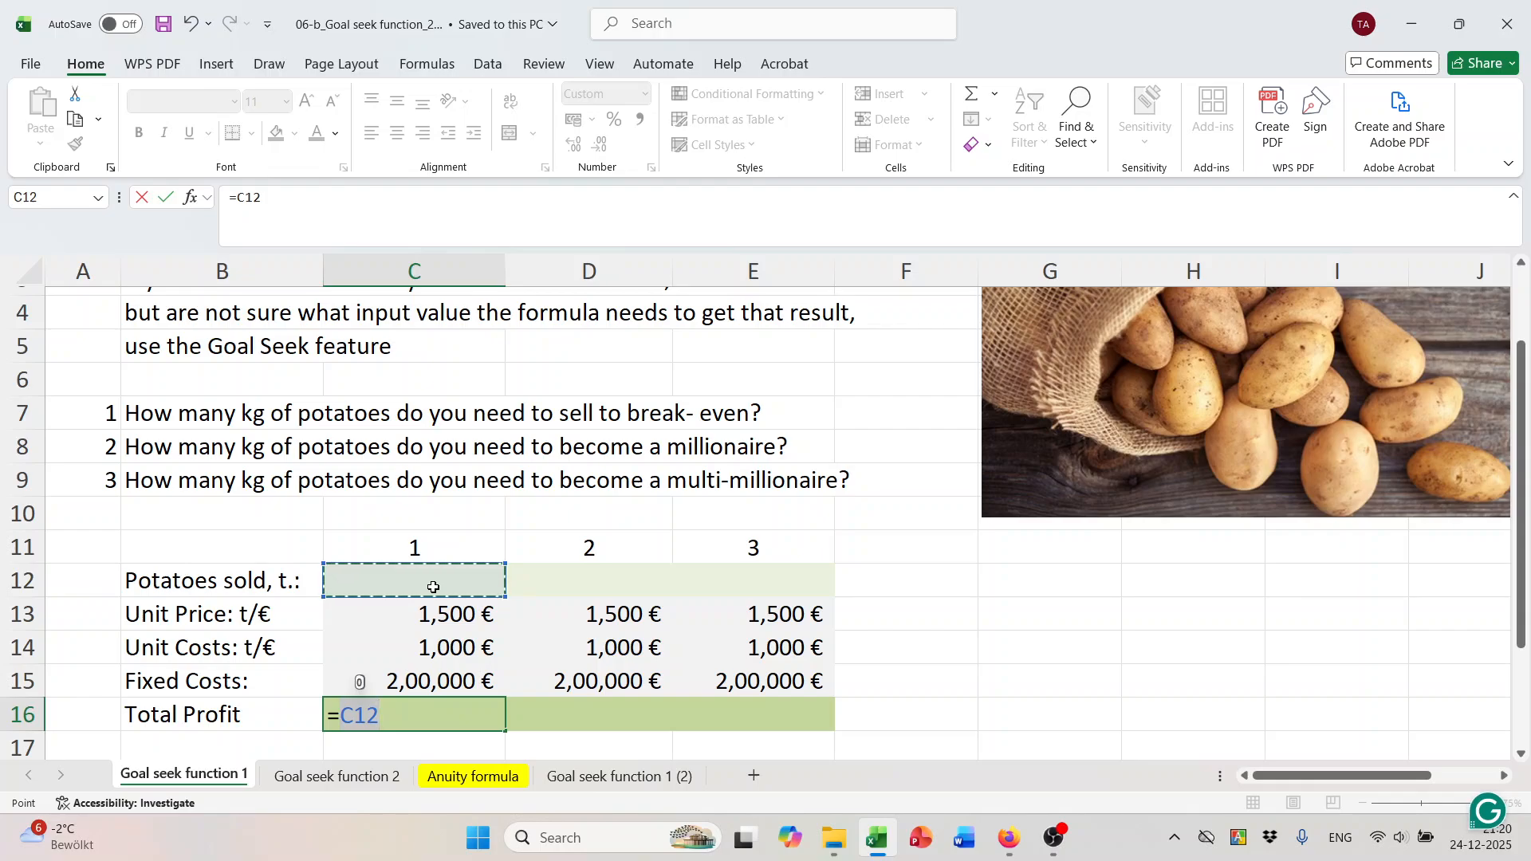
{"action": "left_click", "coordinate": [347, 707]}
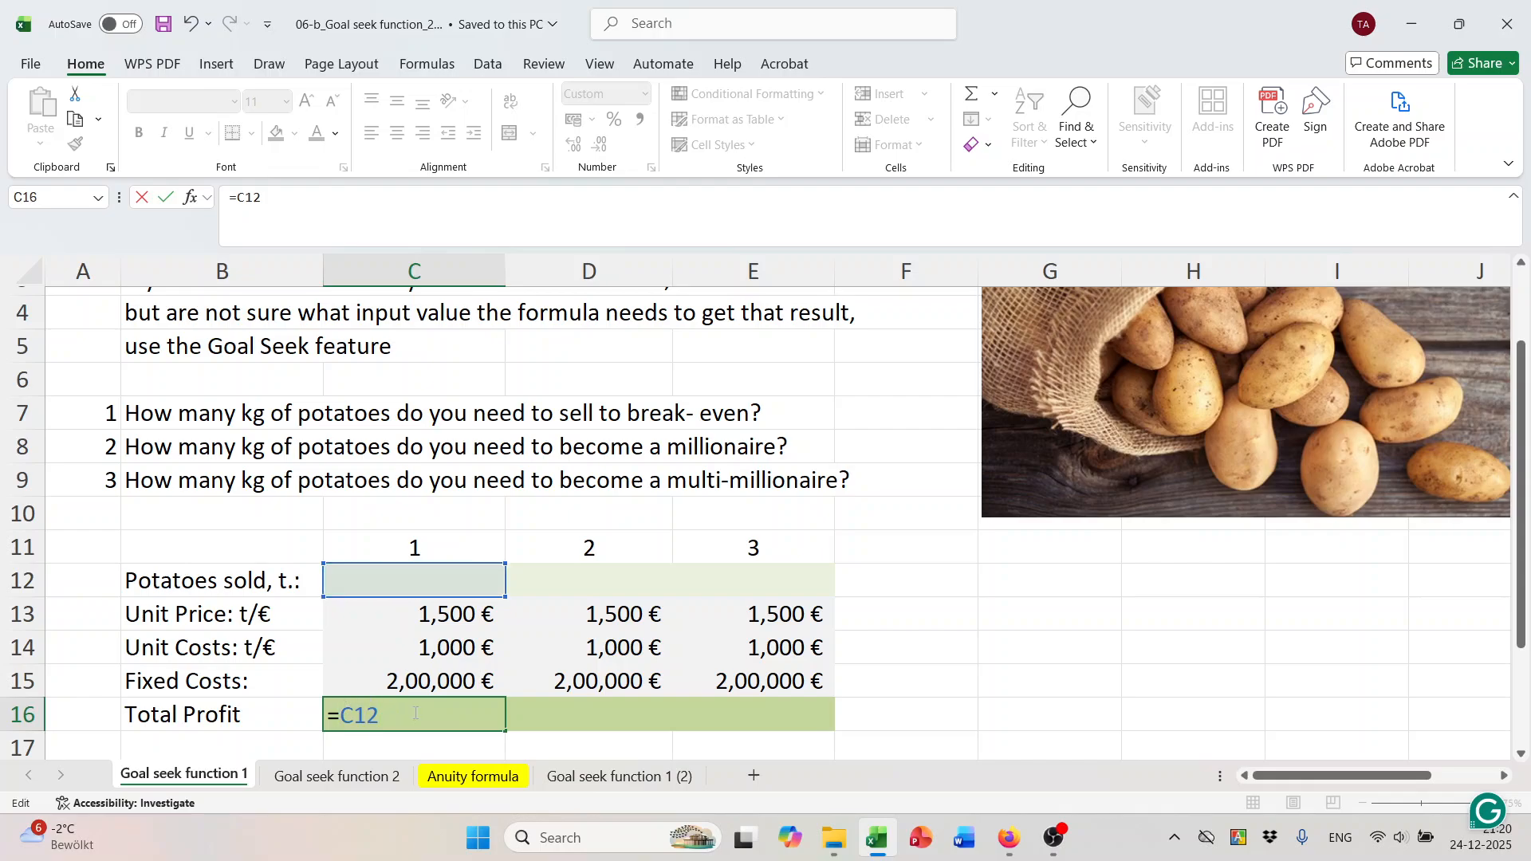
{"action": "type", "text": "("}
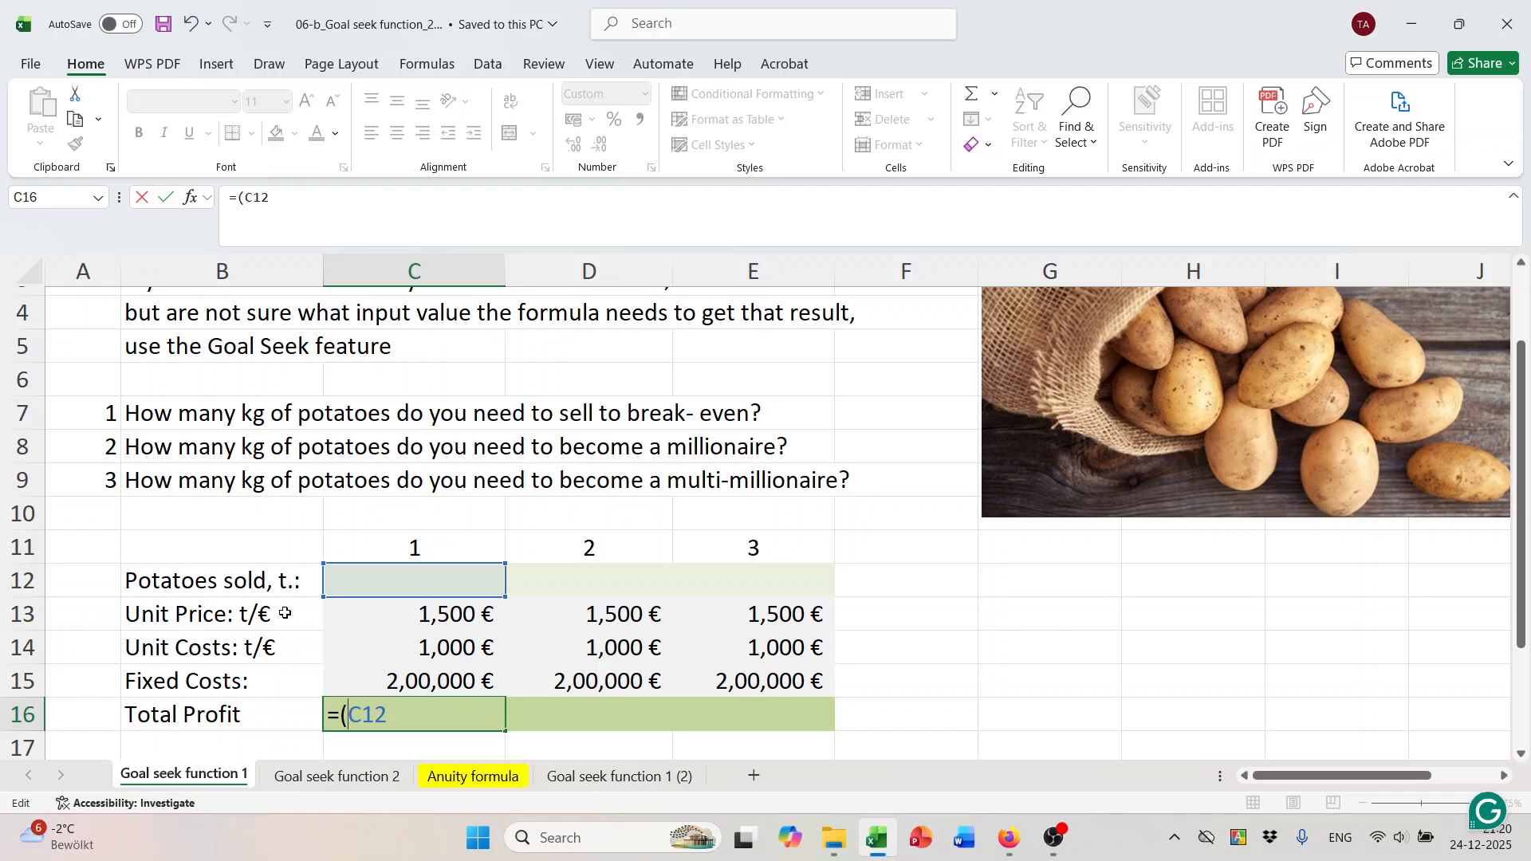
{"action": "left_click", "coordinate": [402, 711]}
{"action": "type", "text": "*"}
{"action": "left_click", "coordinate": [460, 608]}
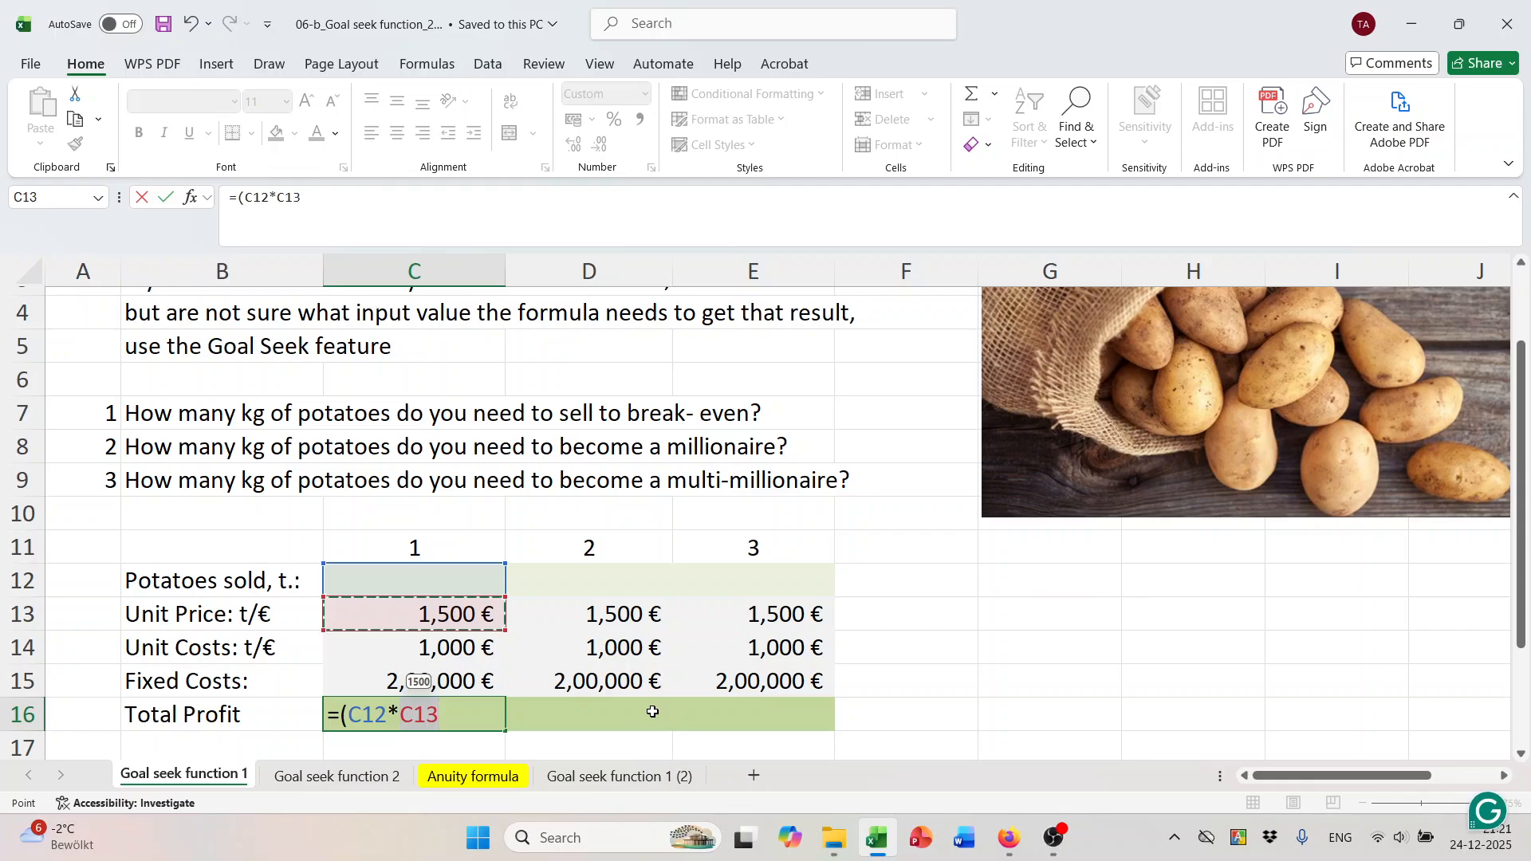
{"action": "type", "text": ")"}
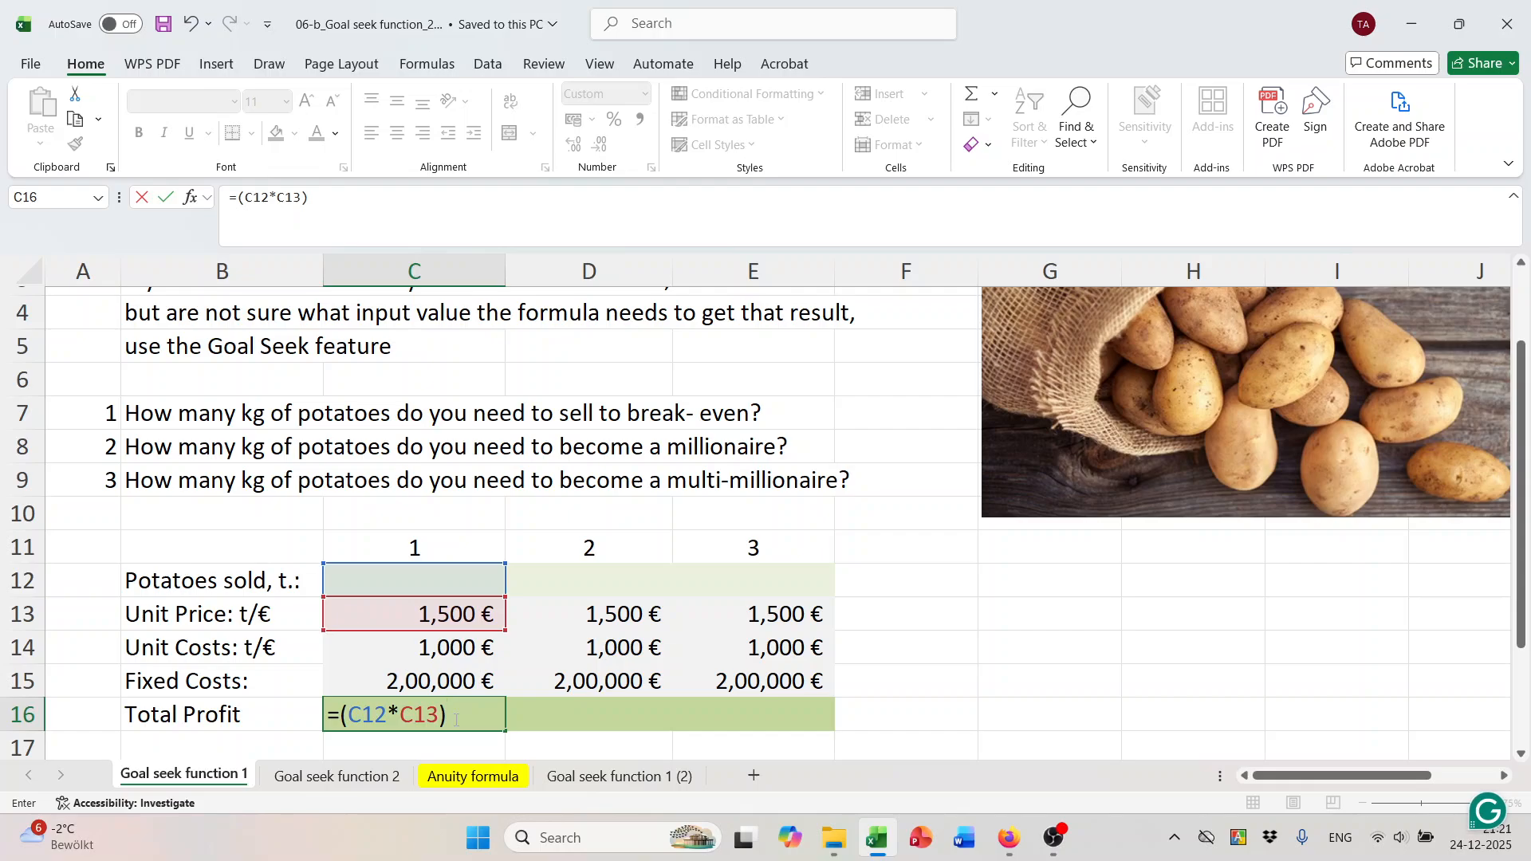
Extend the C16 profit formula by subtracting the variable costs term (C14*C12).
{"action": "type", "text": "-("}
{"action": "left_click", "coordinate": [452, 653]}
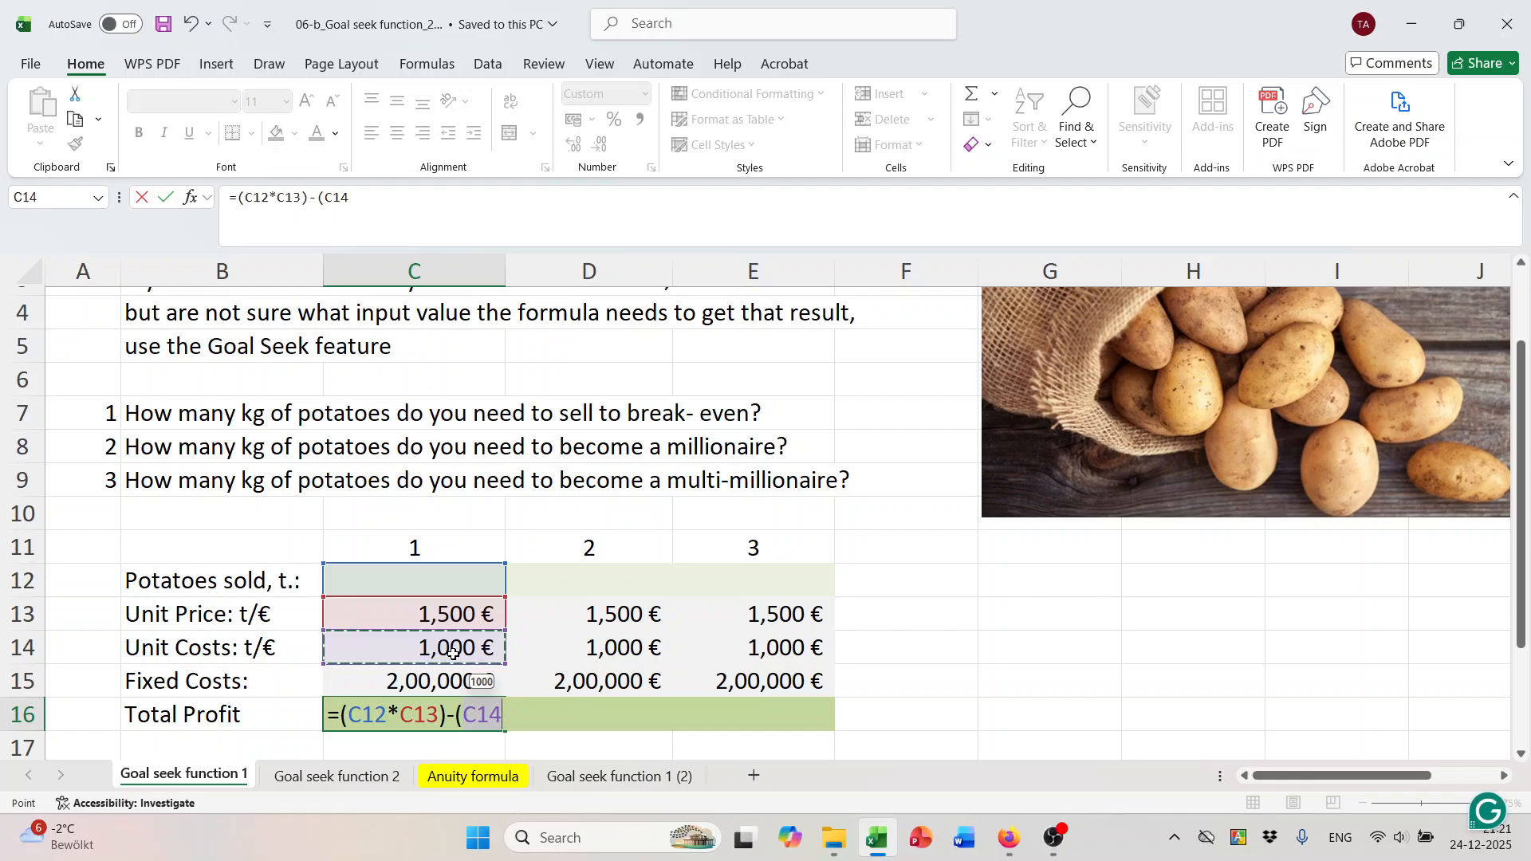
{"action": "type", "text": "*"}
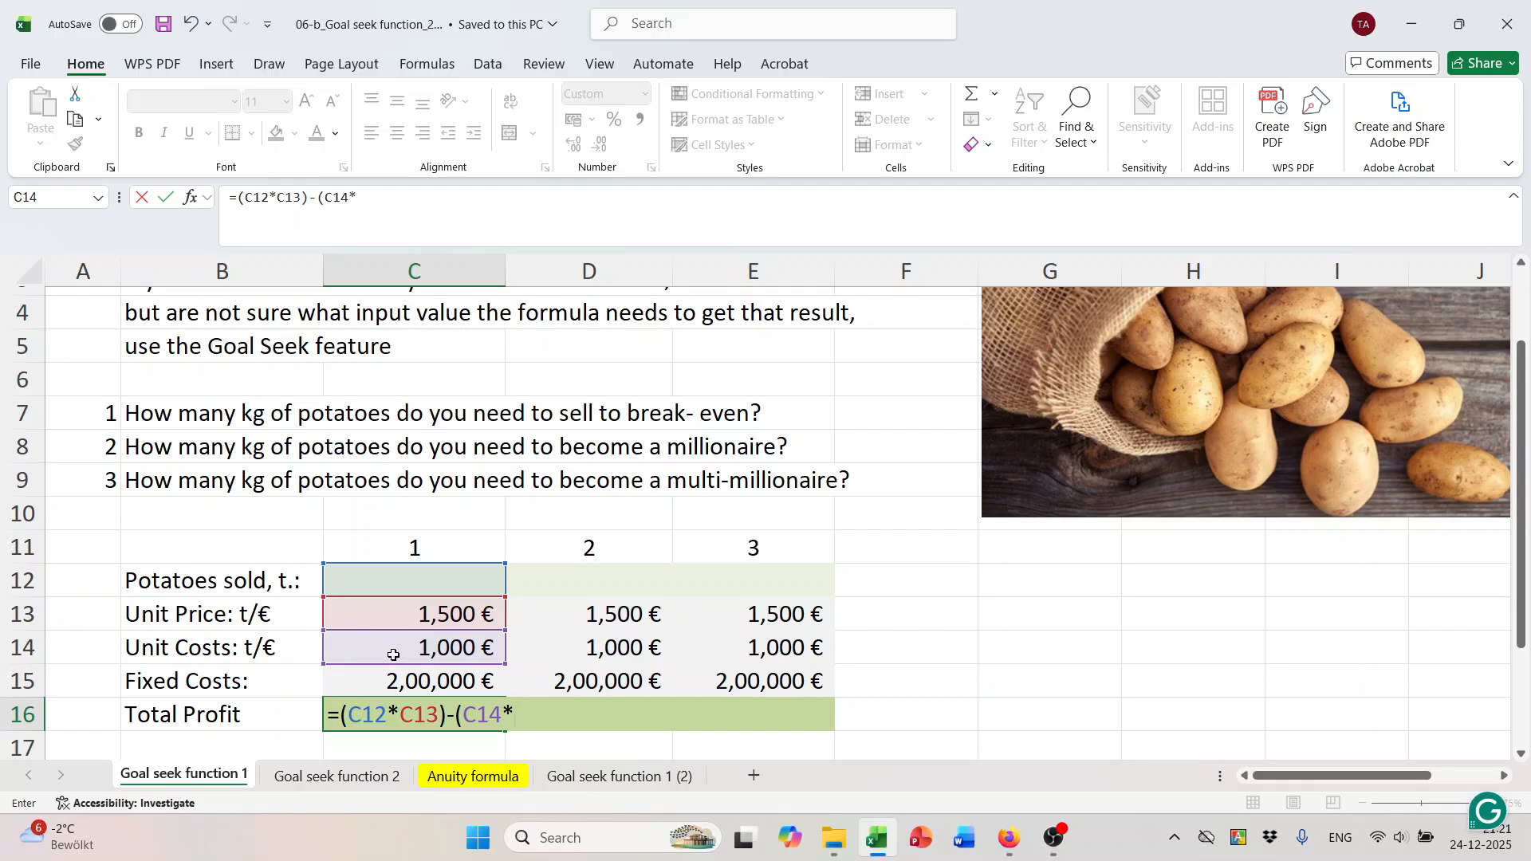
{"action": "left_click", "coordinate": [413, 578]}
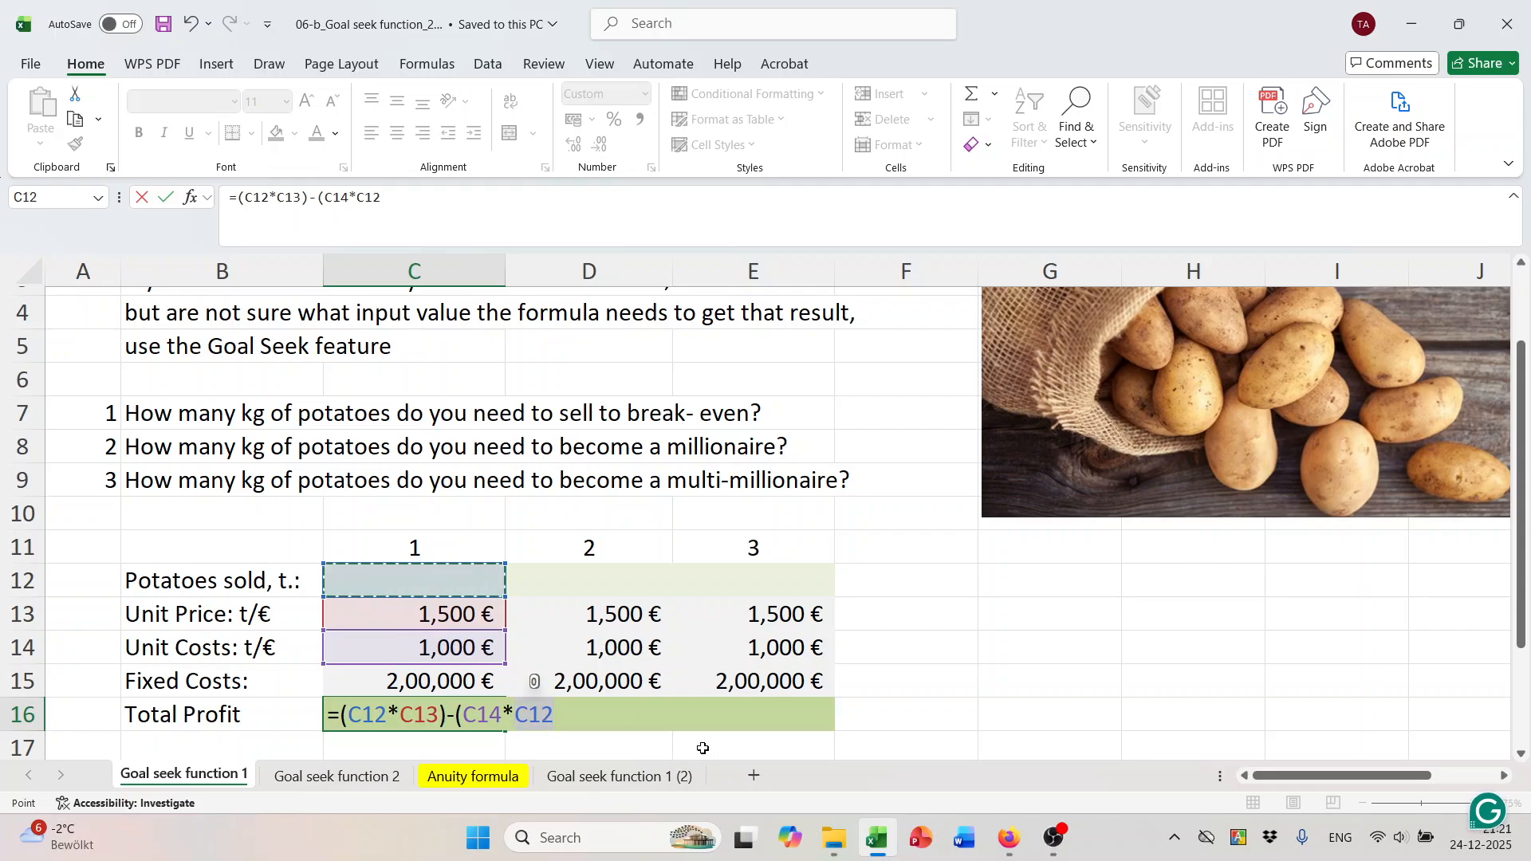
{"action": "type", "text": ")"}
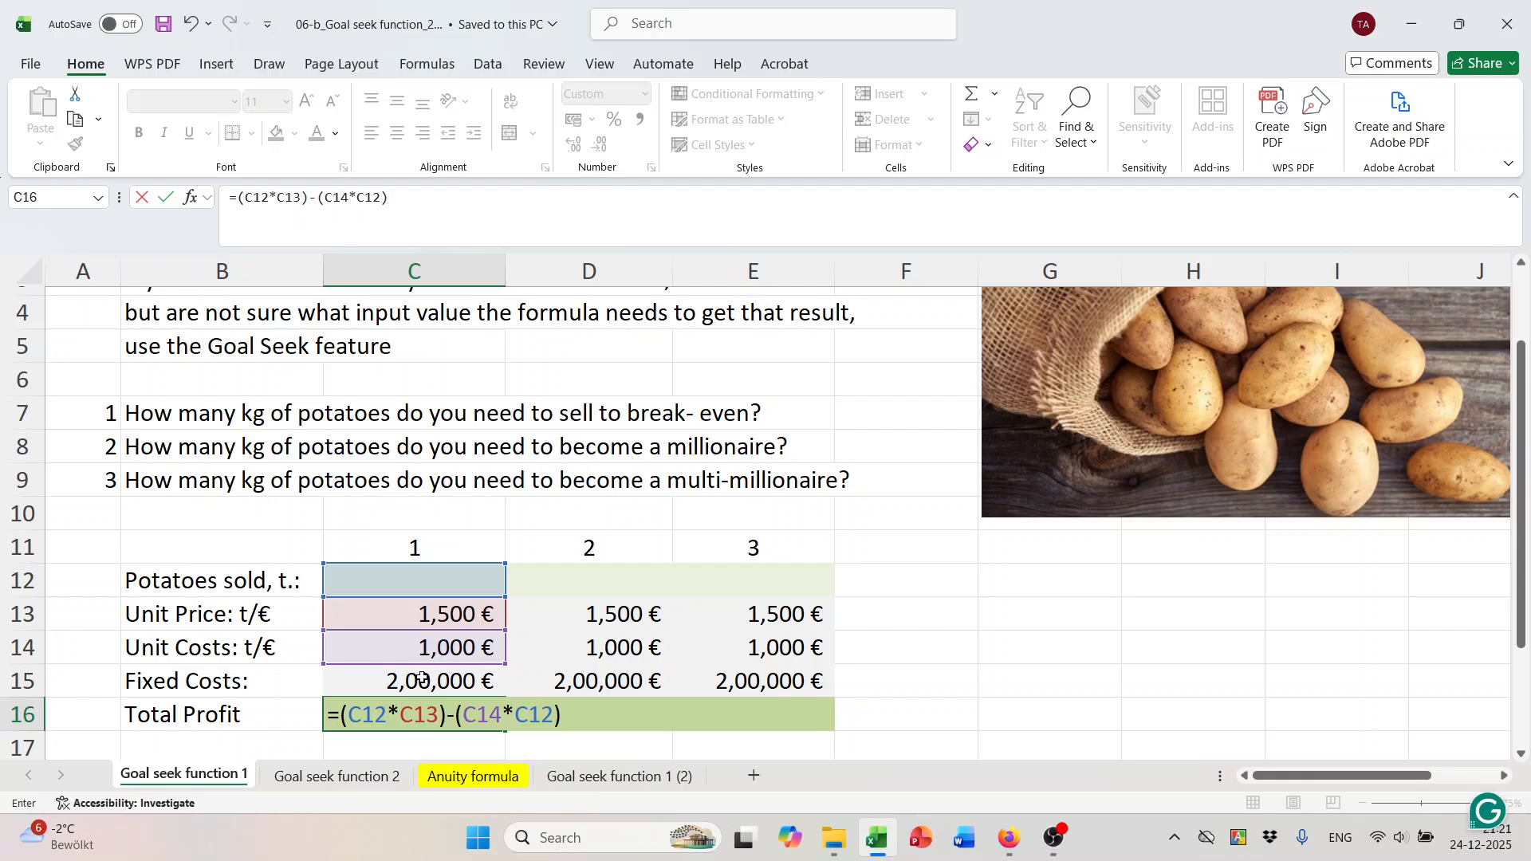
Add the fixed costs to the subtracted part, completing C16 as =(C12*C13)-((C14*C12)+C15).
{"action": "left_click", "coordinate": [455, 718]}
{"action": "type", "text": "("}
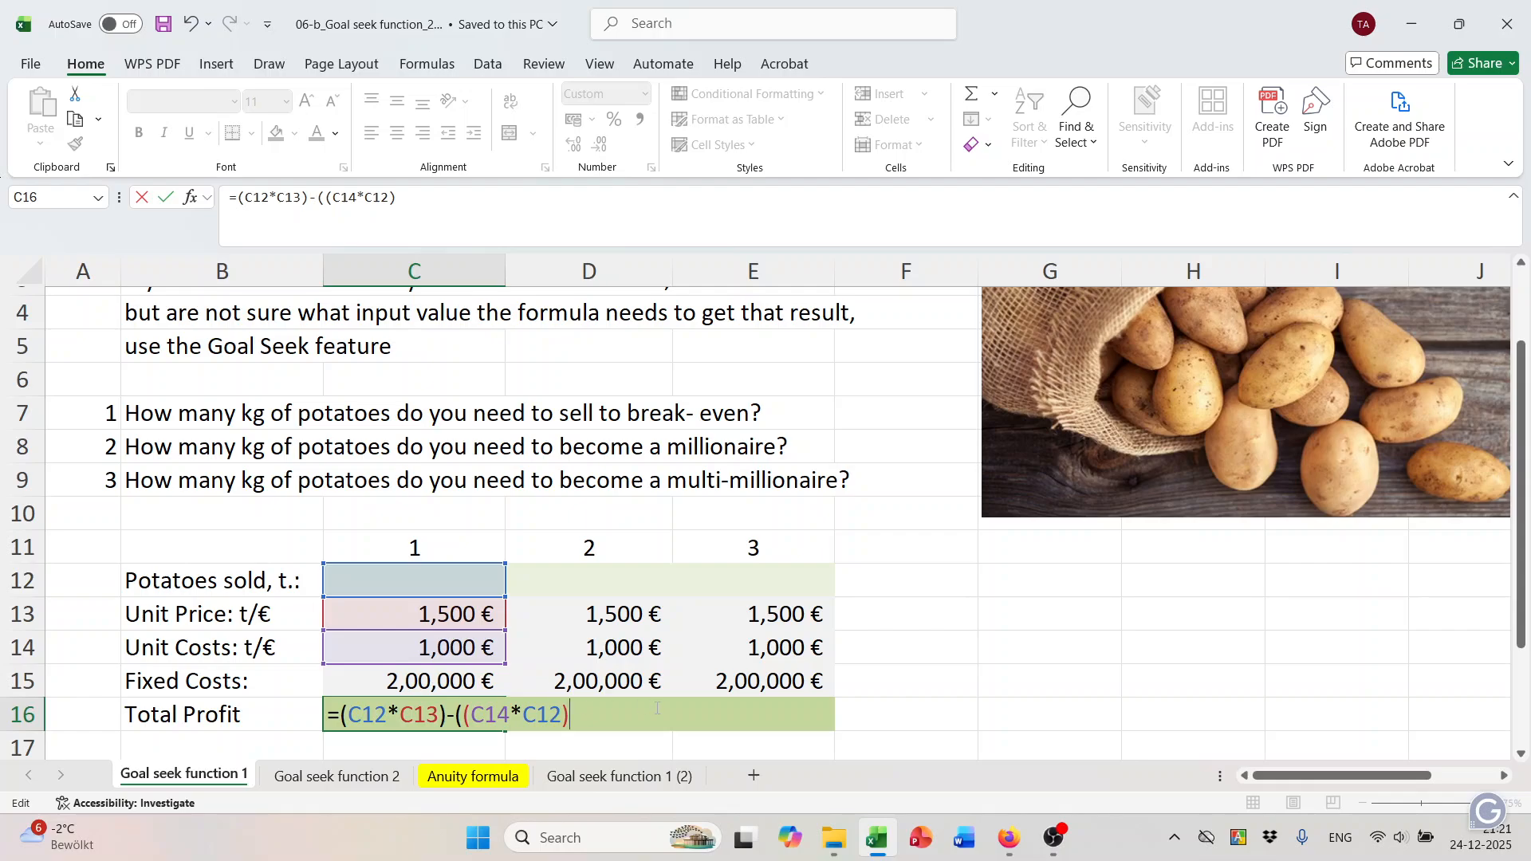
{"action": "type", "text": "+"}
{"action": "left_click", "coordinate": [425, 675]}
{"action": "type", "text": ")"}
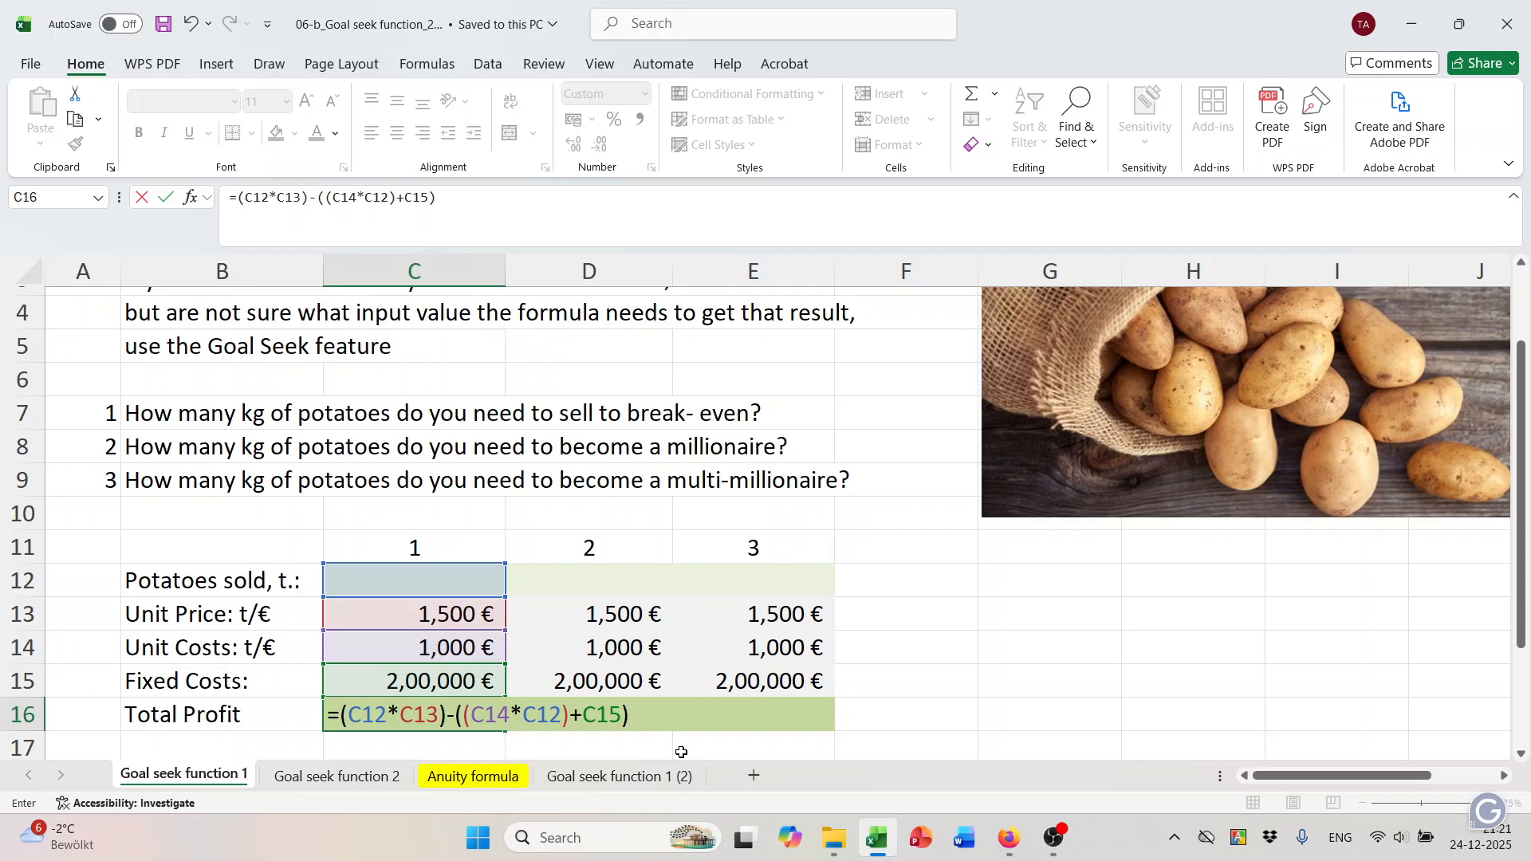
{"action": "key", "text": "Return"}
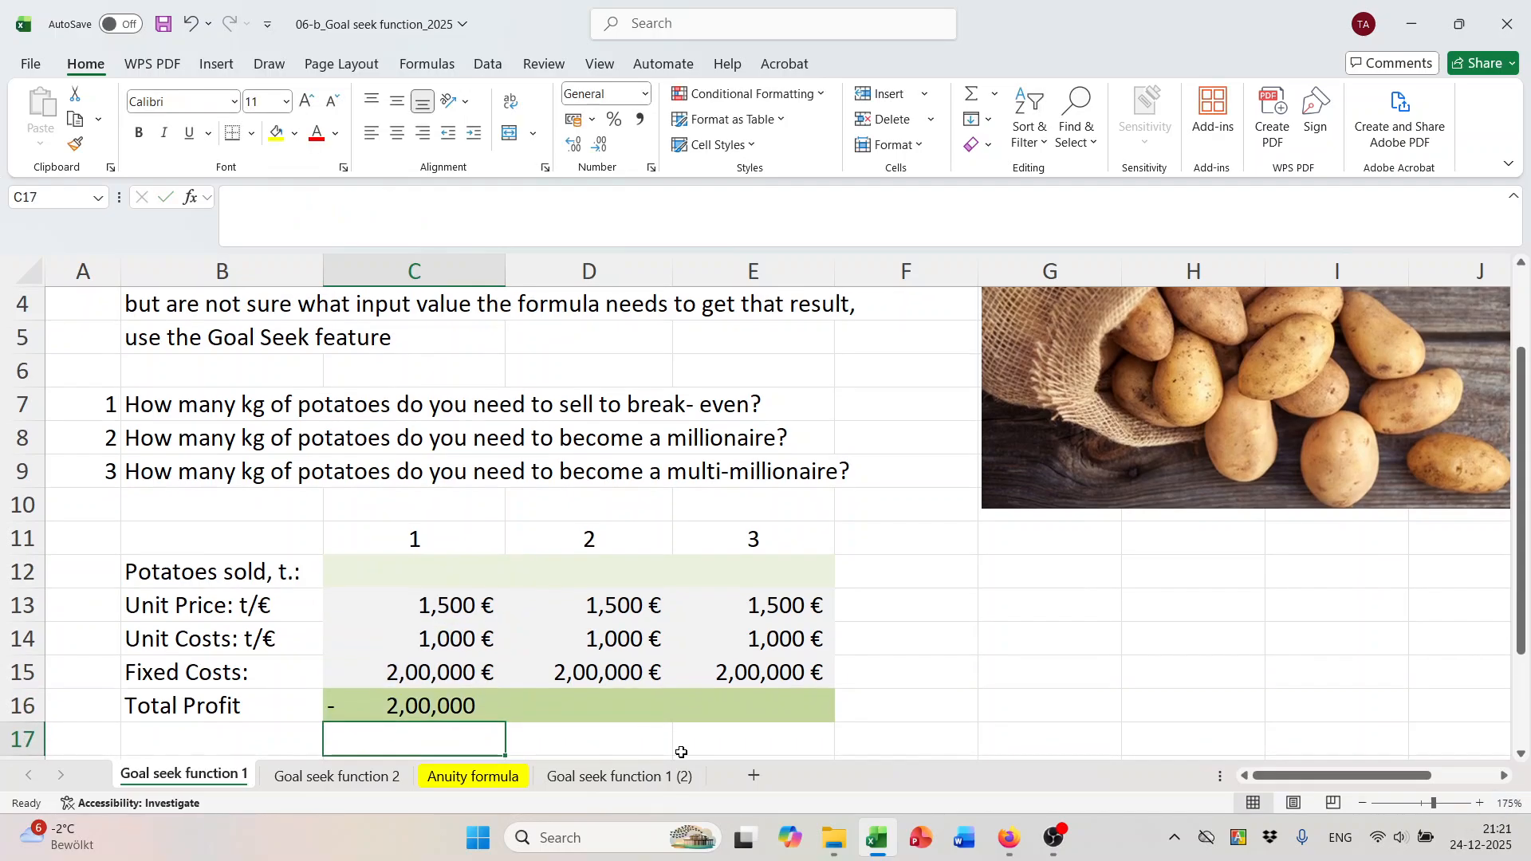
Inspect the Total Profit formula in C16 and the cells it references without changing it.
{"action": "double_click", "coordinate": [437, 706]}
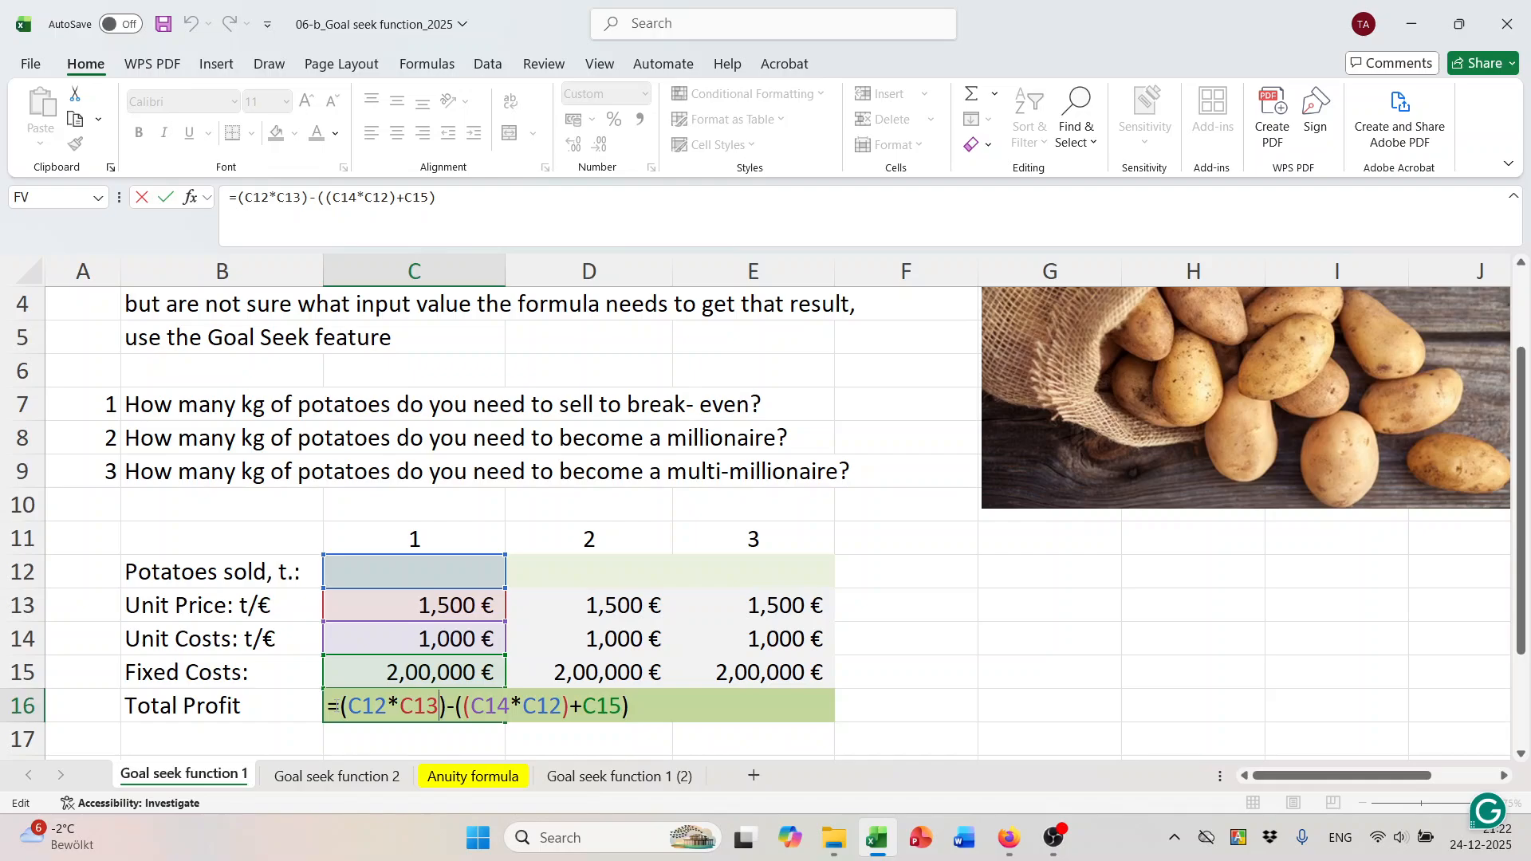
{"action": "key", "text": "Return"}
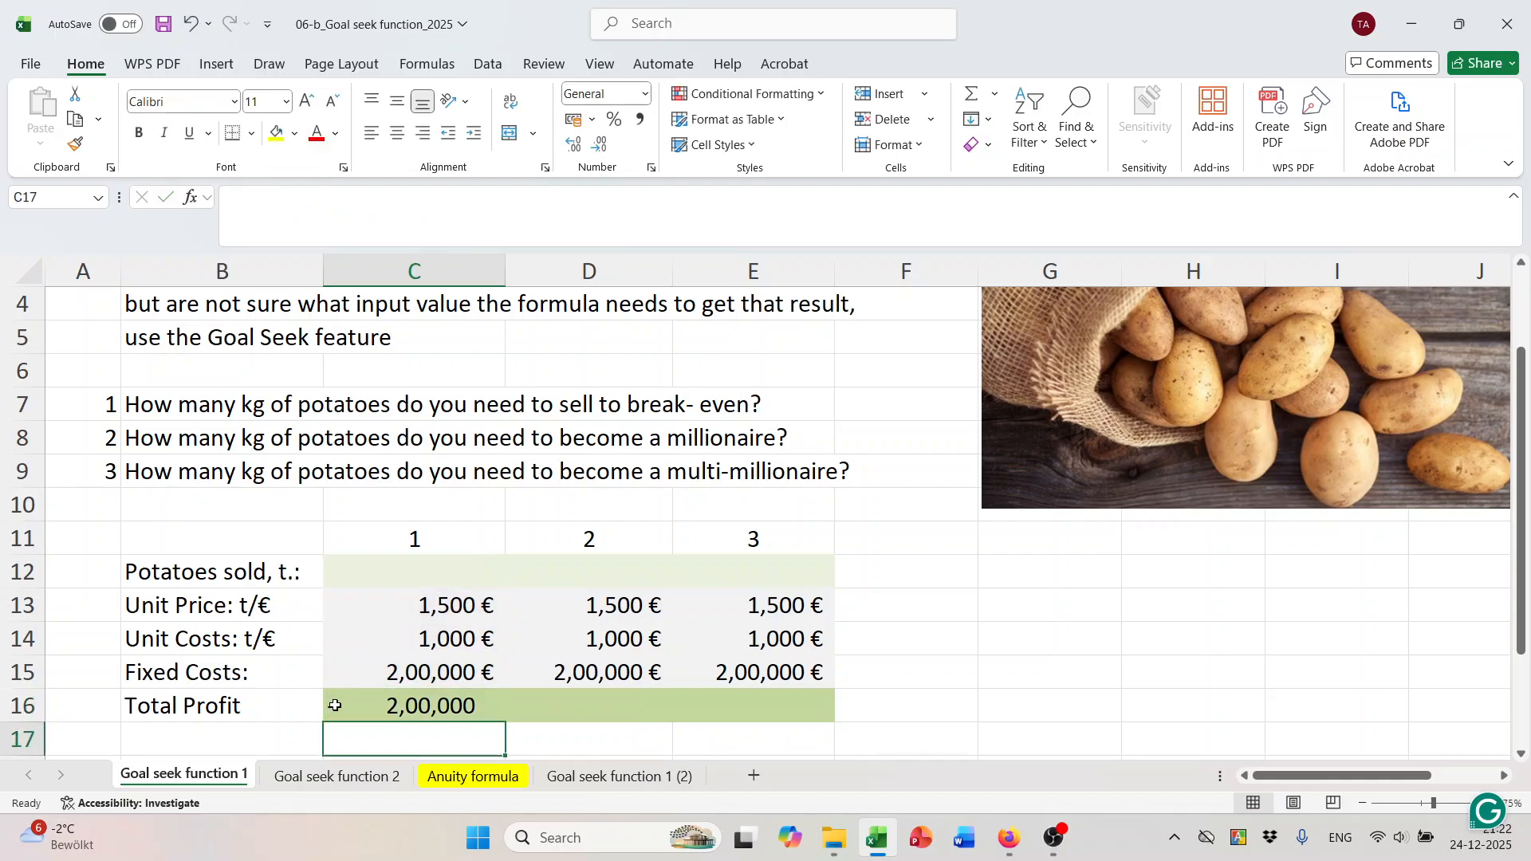
{"action": "double_click", "coordinate": [408, 715]}
{"action": "left_click_drag", "start_coordinate": [350, 705], "coordinate": [388, 705]}
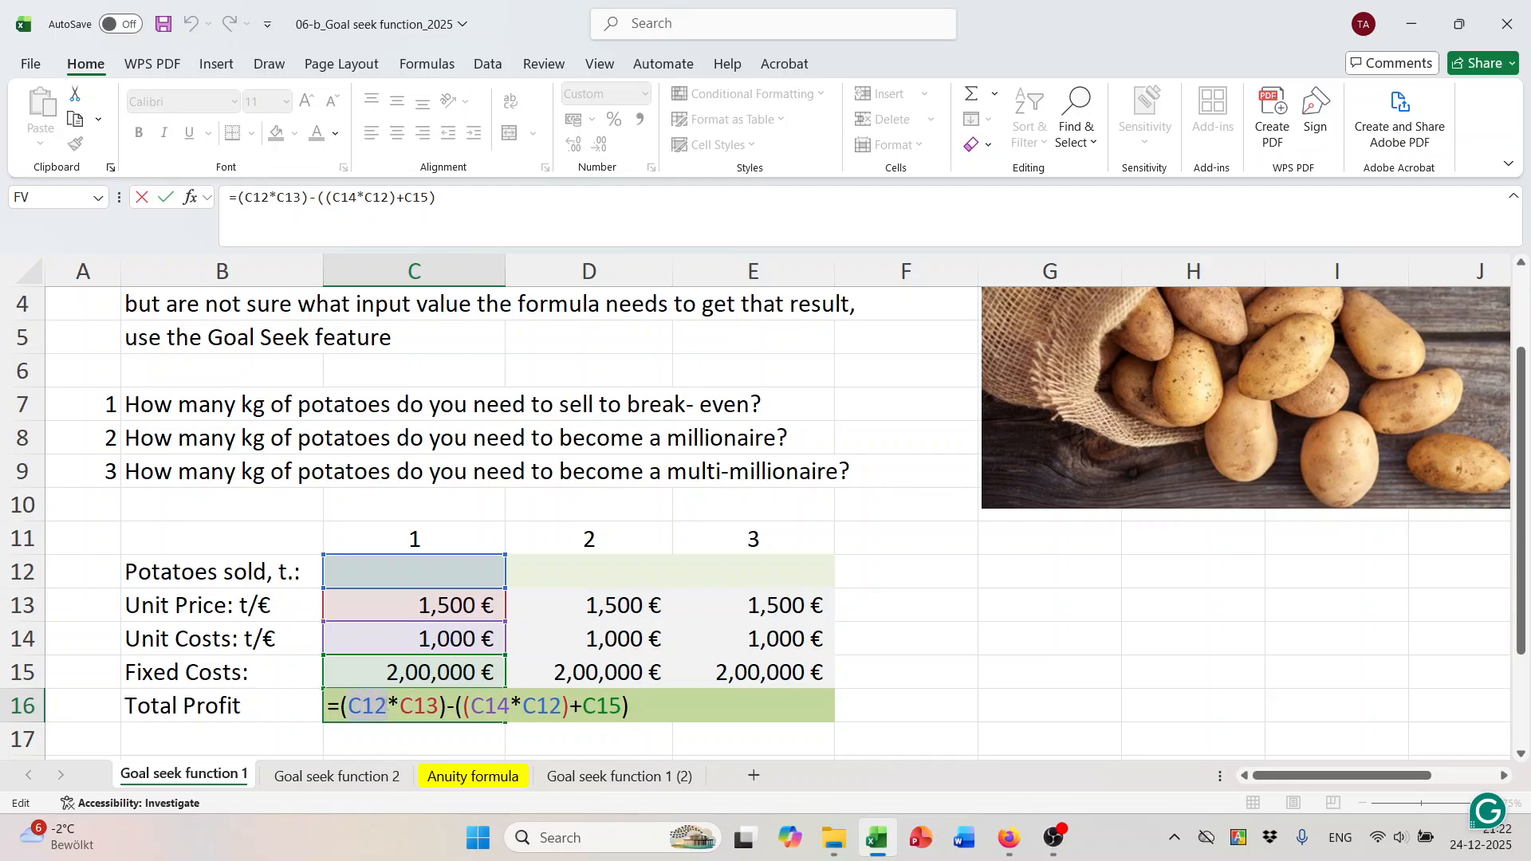
{"action": "left_click", "coordinate": [427, 706]}
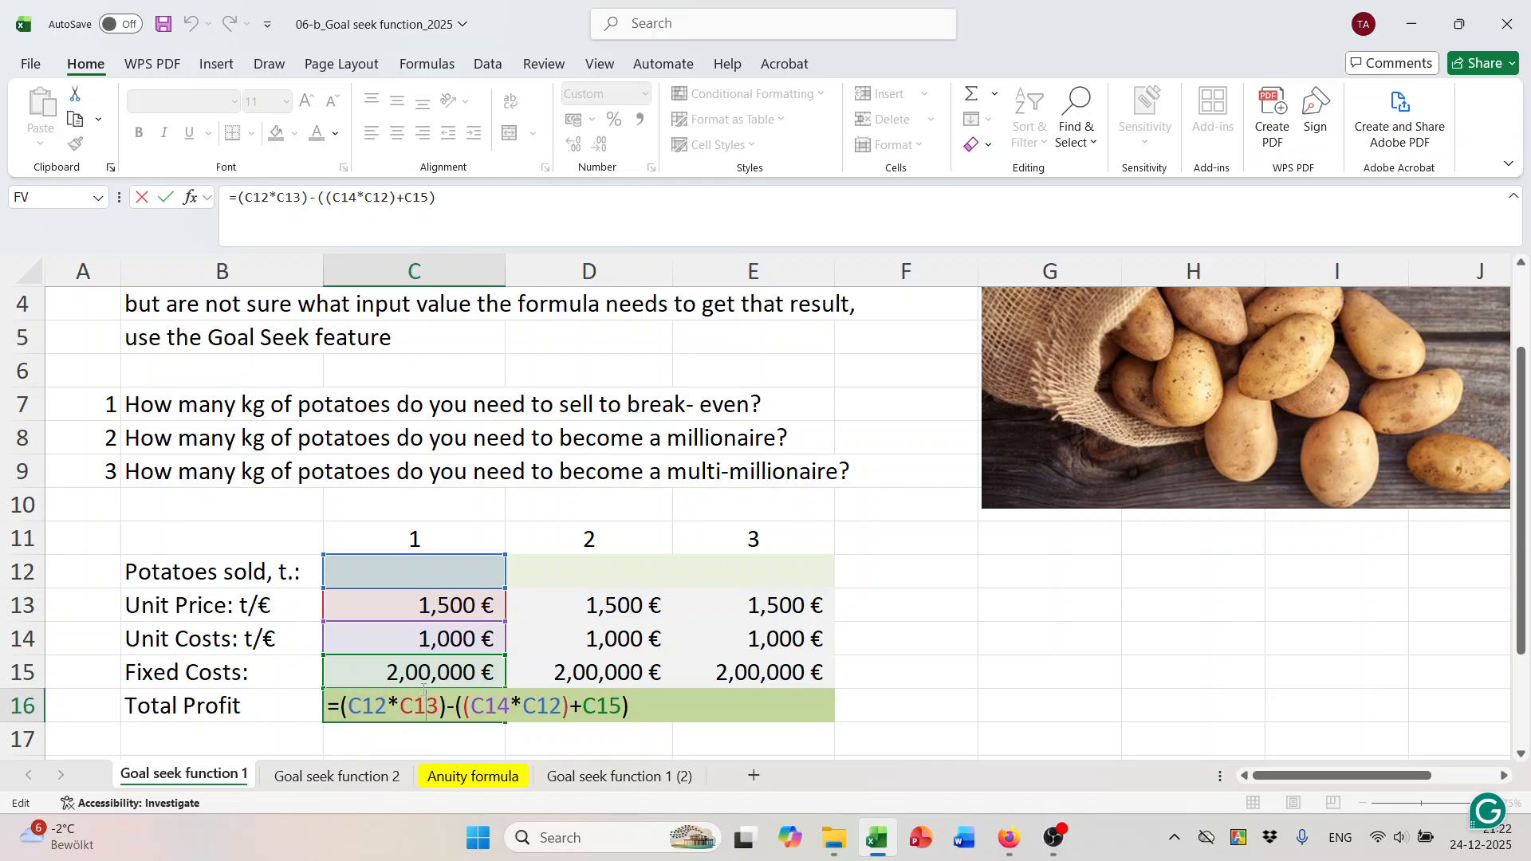
{"action": "key", "text": "Return"}
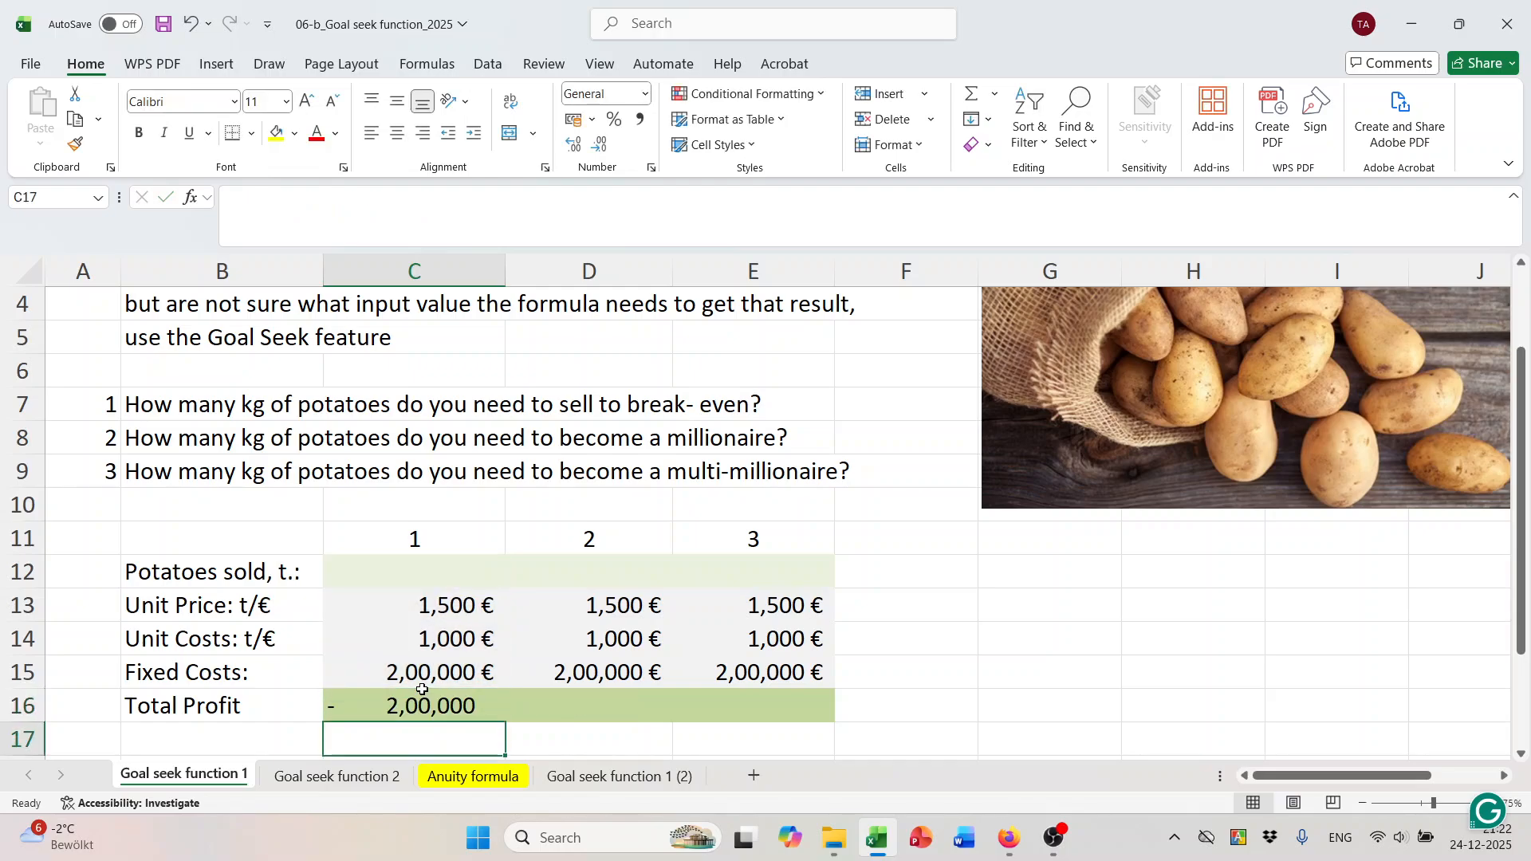
Test the potatoes sold in C12 with 100 tonnes, and replace the quantity with 200.
{"action": "left_click", "coordinate": [429, 565]}
{"action": "type", "text": "100"}
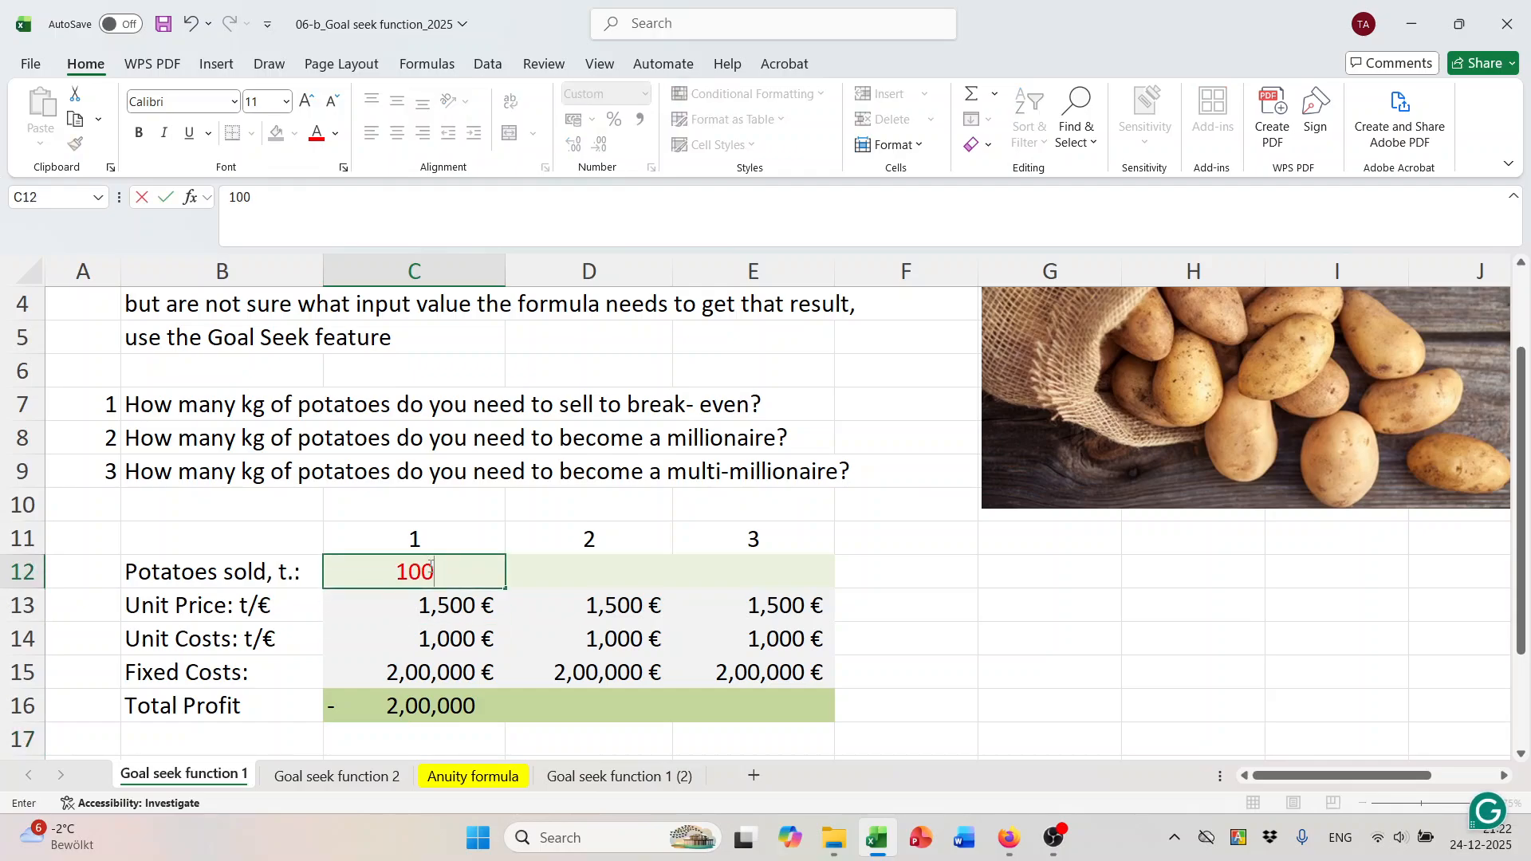
{"action": "key", "text": "Return"}
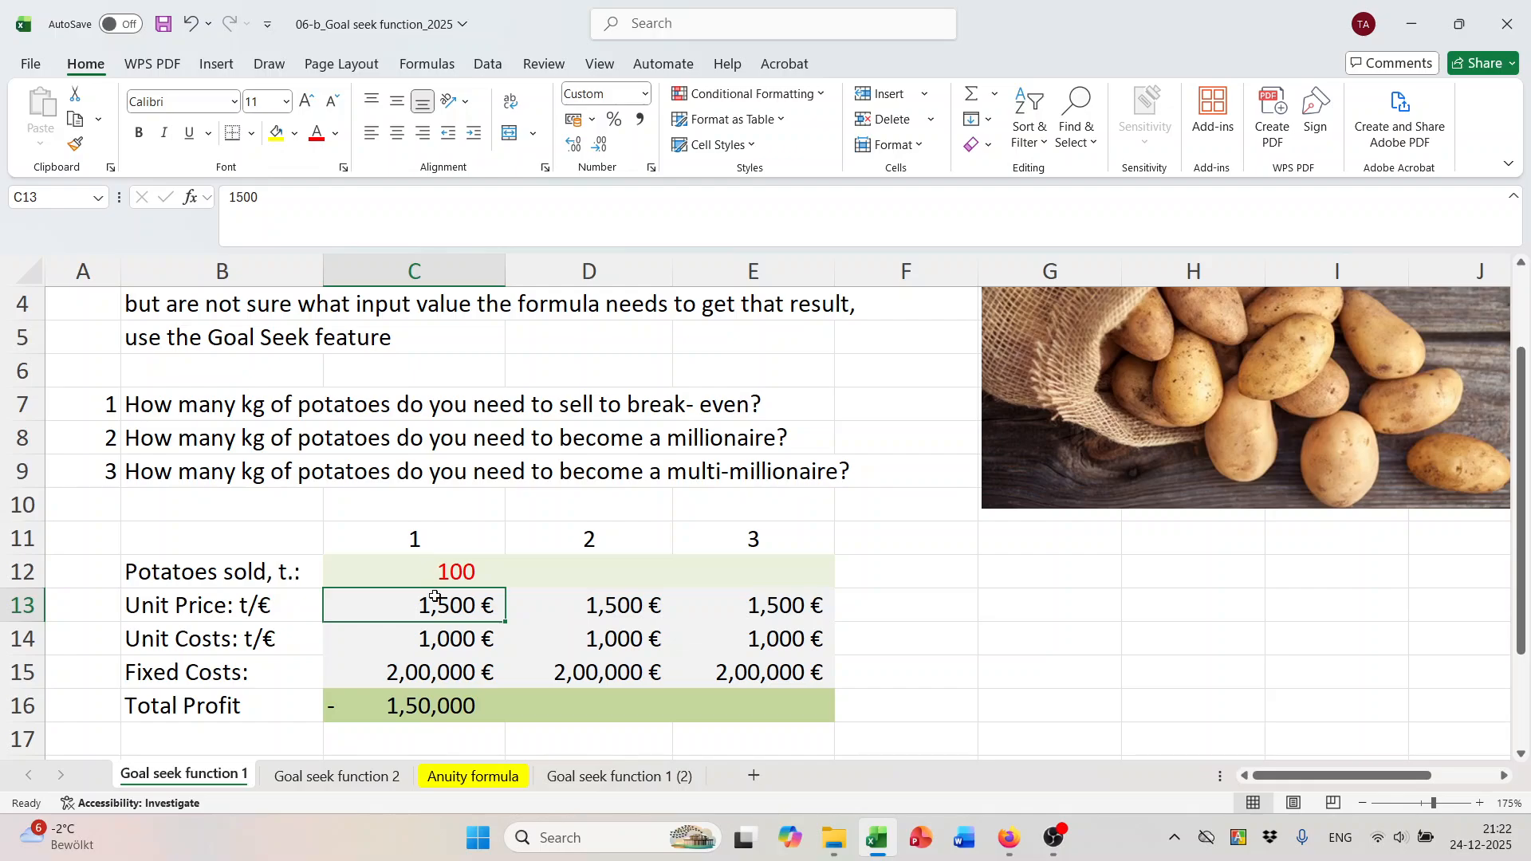
{"action": "left_click", "coordinate": [444, 573]}
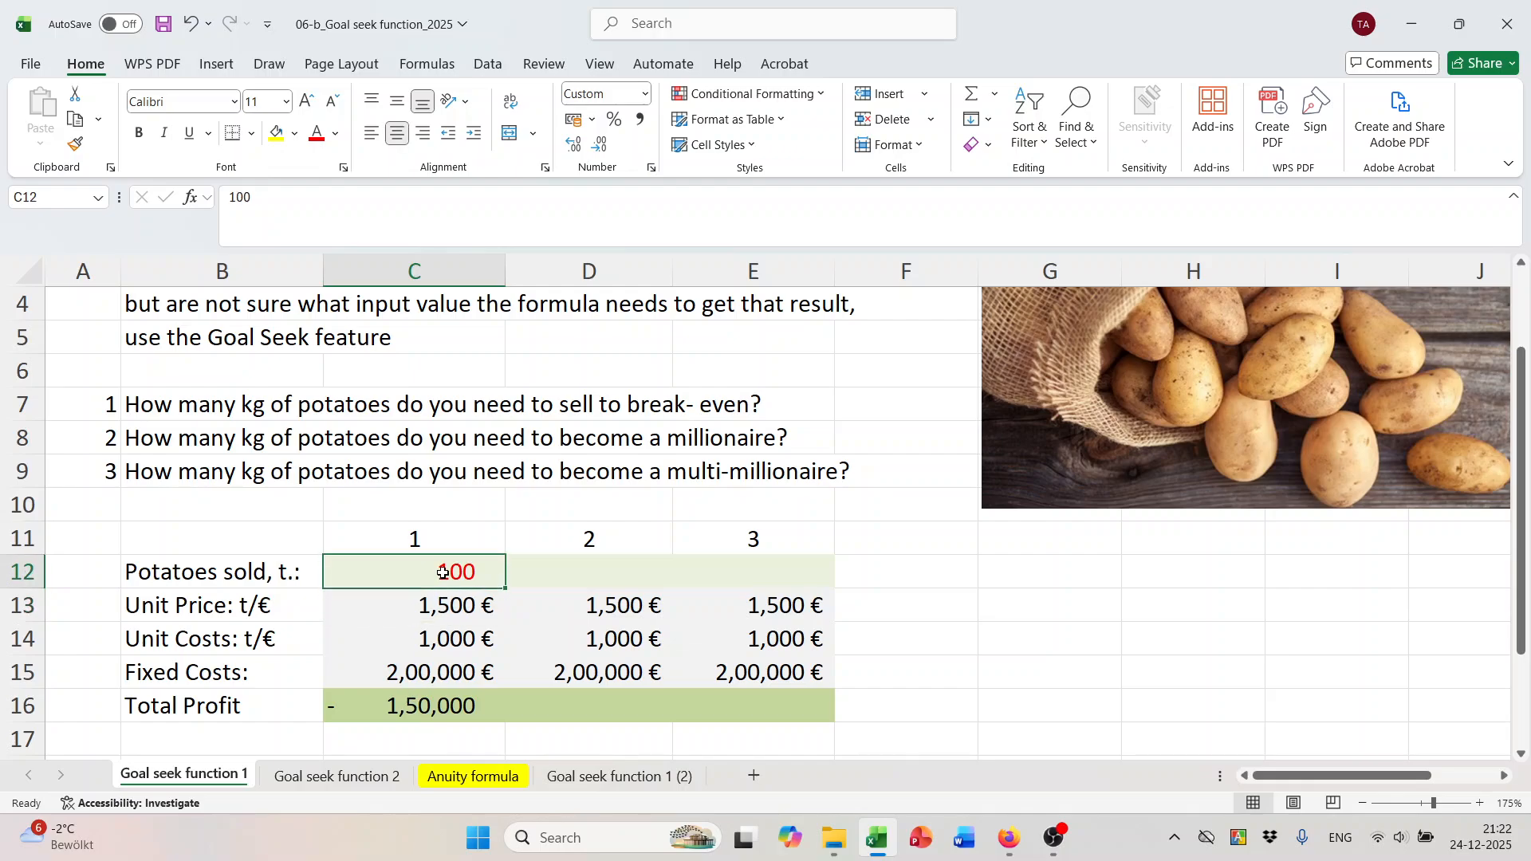
{"action": "type", "text": "200"}
{"action": "key", "text": "Return"}
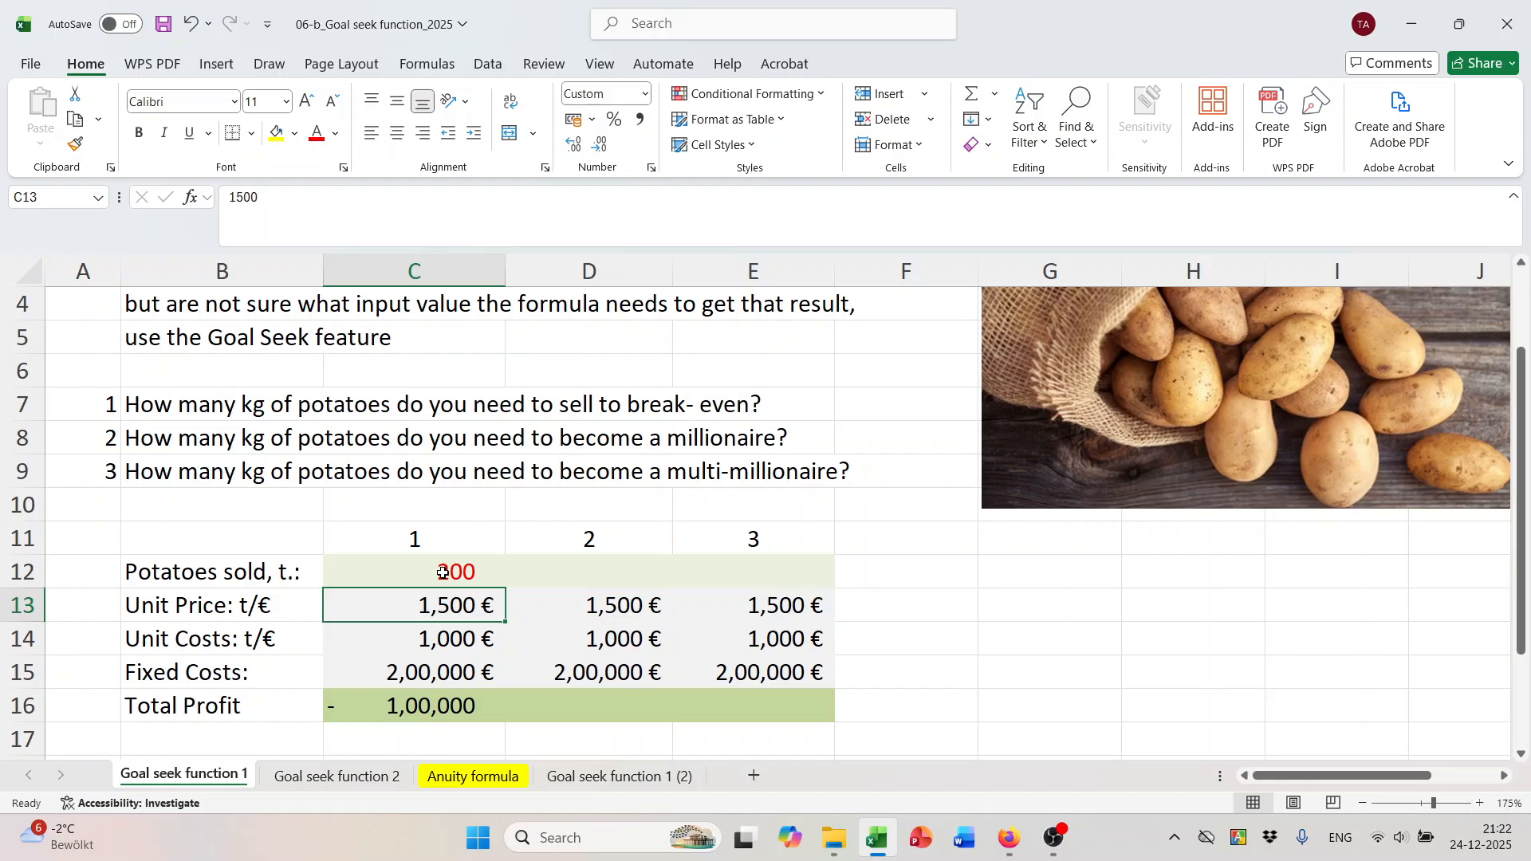
Try unit costs of 1500 in C14 for the first scenario and undo the change.
{"action": "left_click", "coordinate": [436, 643]}
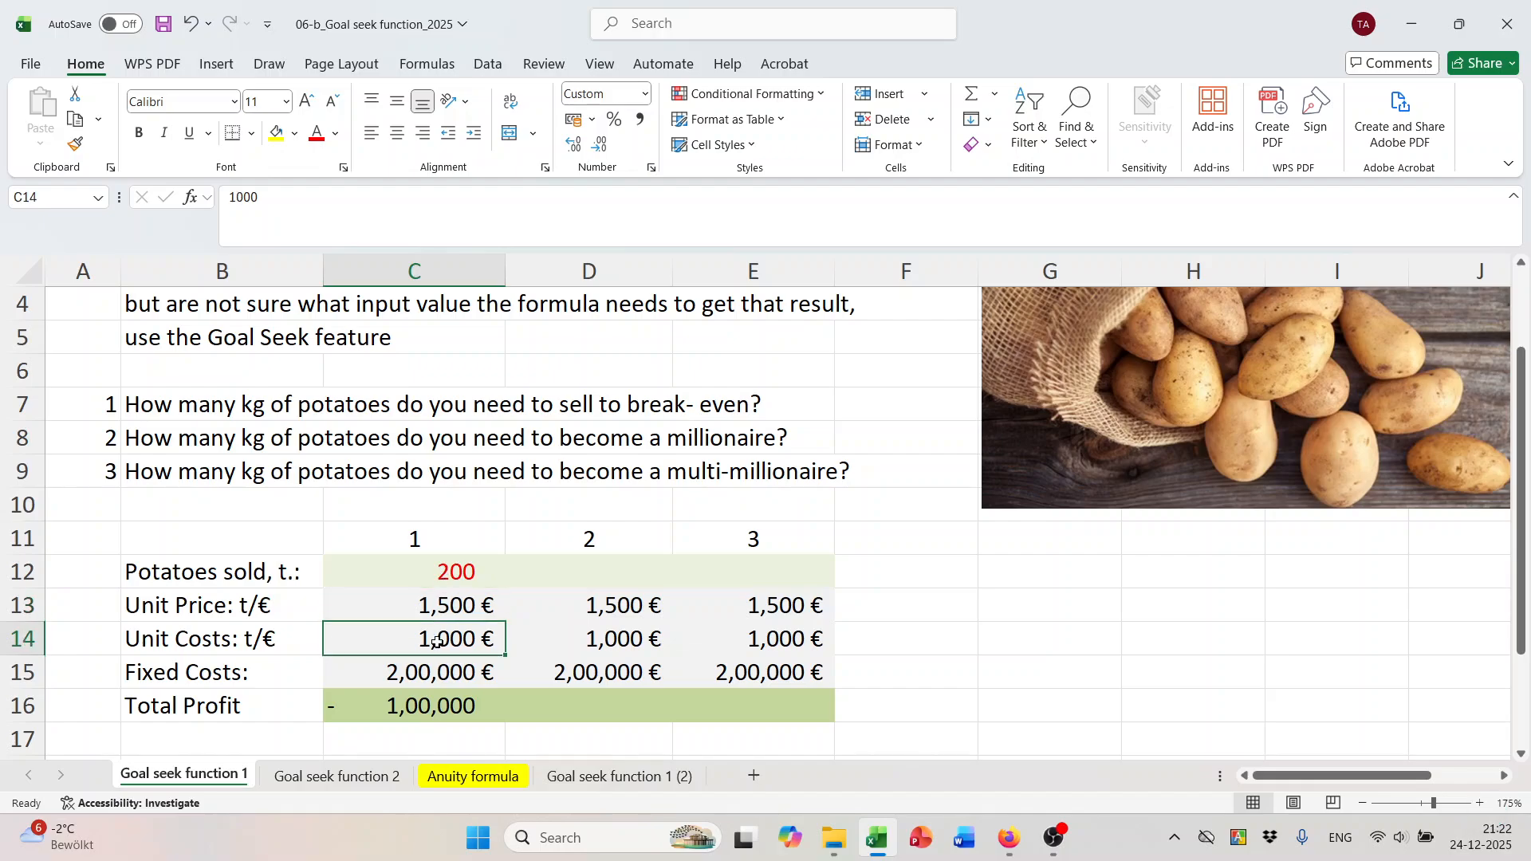
{"action": "type", "text": "1,5"}
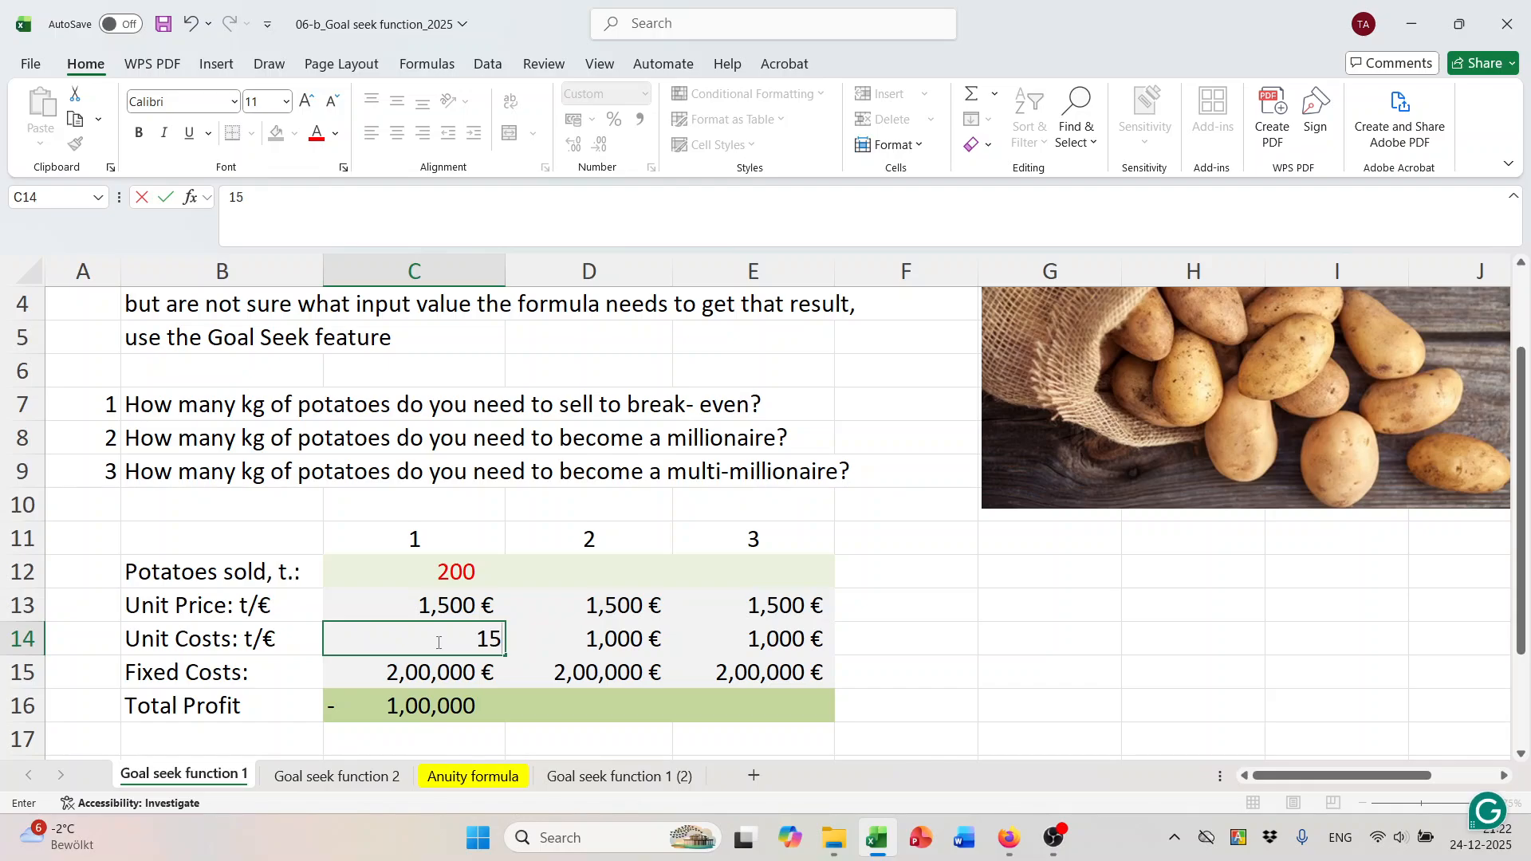
{"action": "type", "text": "00"}
{"action": "key", "text": "Return"}
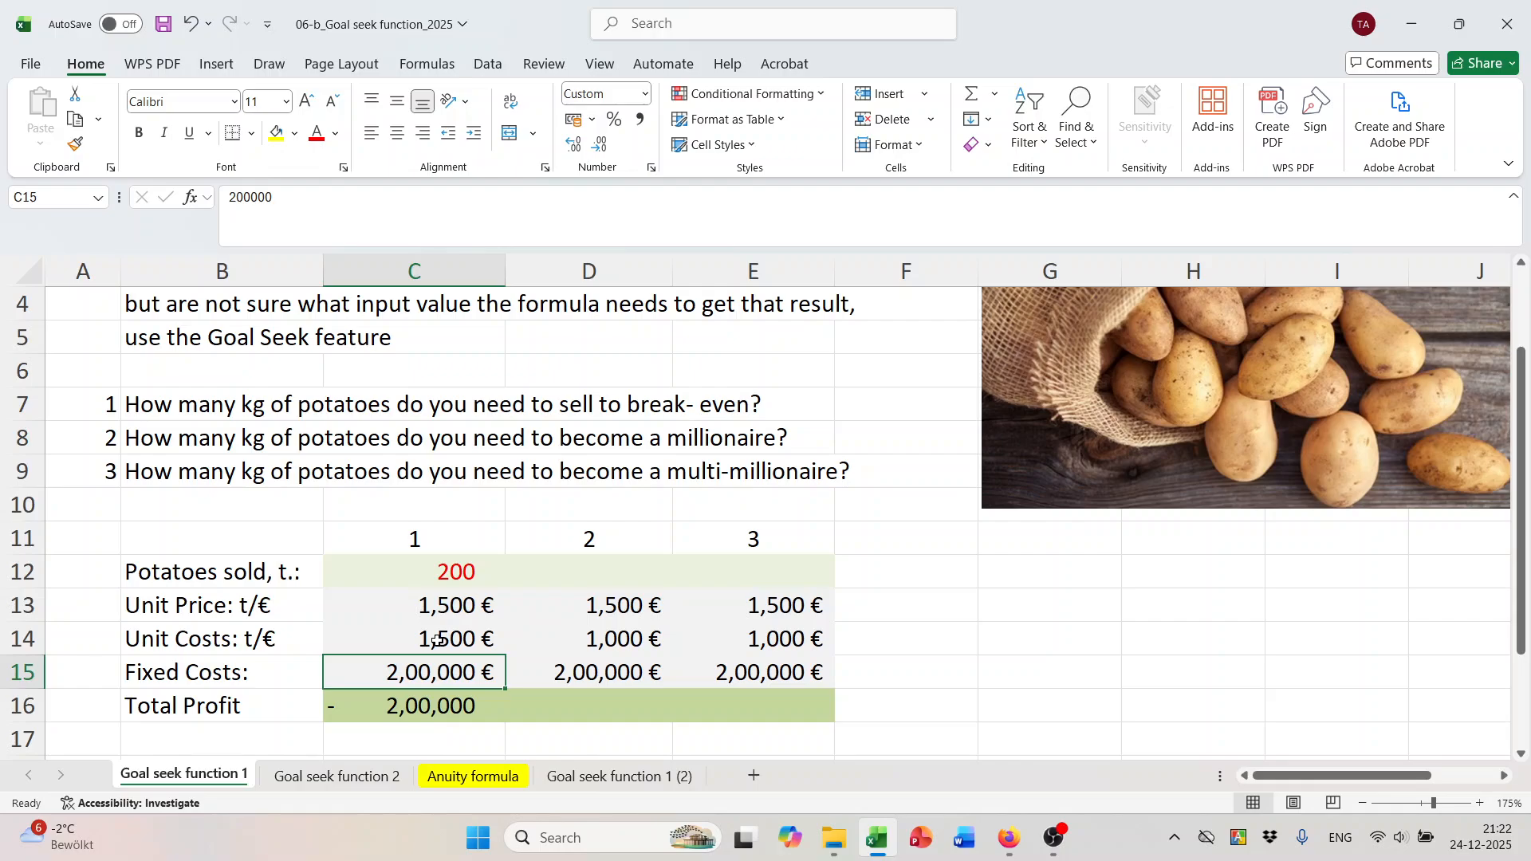
{"action": "key", "text": "ctrl+z"}
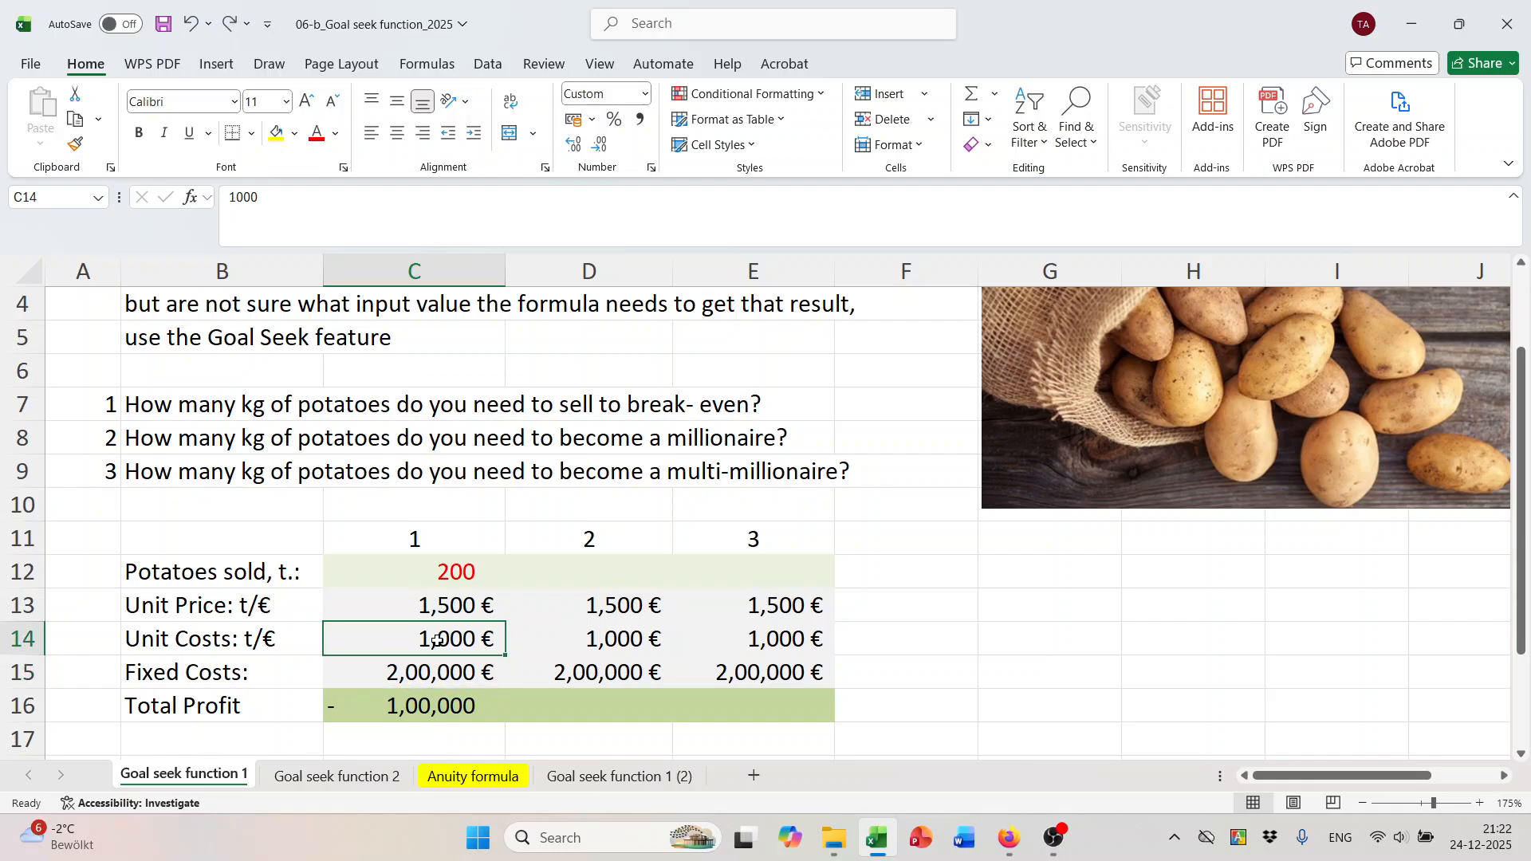
Recheck the Total Profit formula in C16 and the fixed costs in C15, ending with C16 selected.
{"action": "left_click", "coordinate": [461, 706]}
{"action": "double_click", "coordinate": [463, 706]}
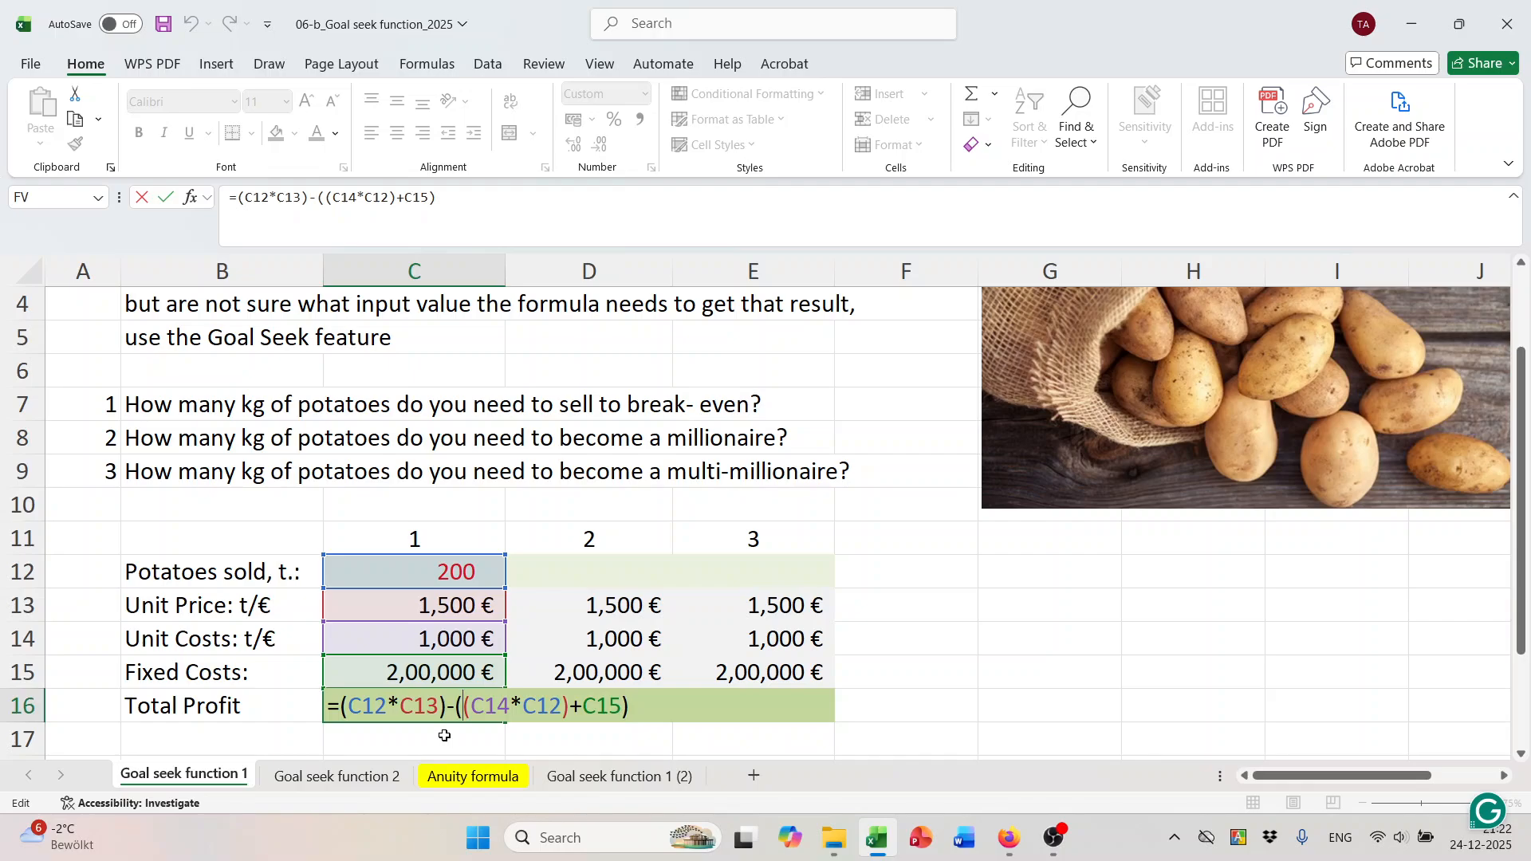
{"action": "key", "text": "Escape"}
{"action": "left_click", "coordinate": [431, 675]}
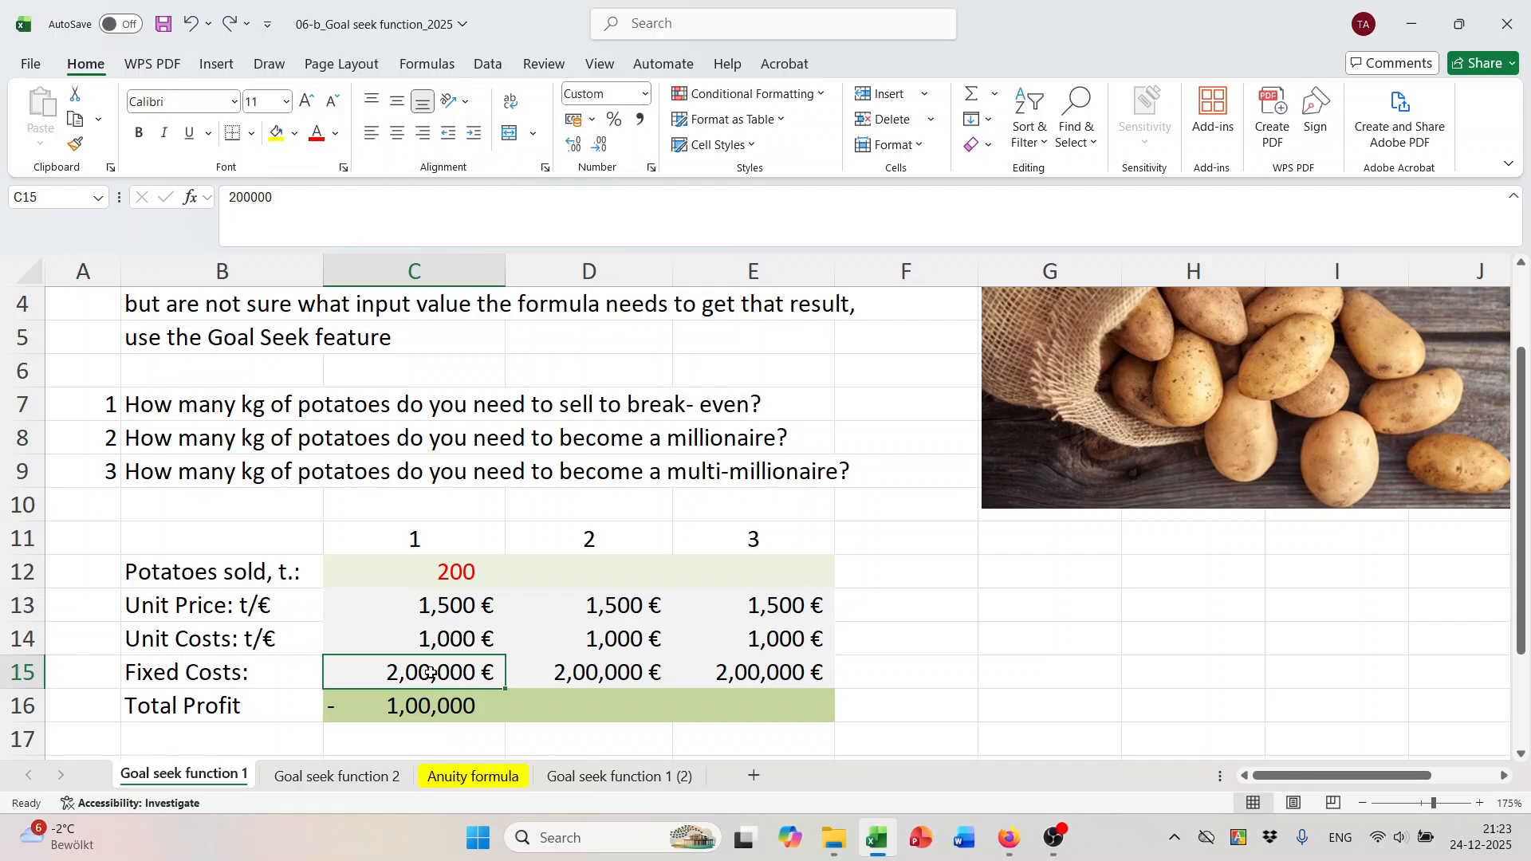
{"action": "left_click", "coordinate": [417, 712]}
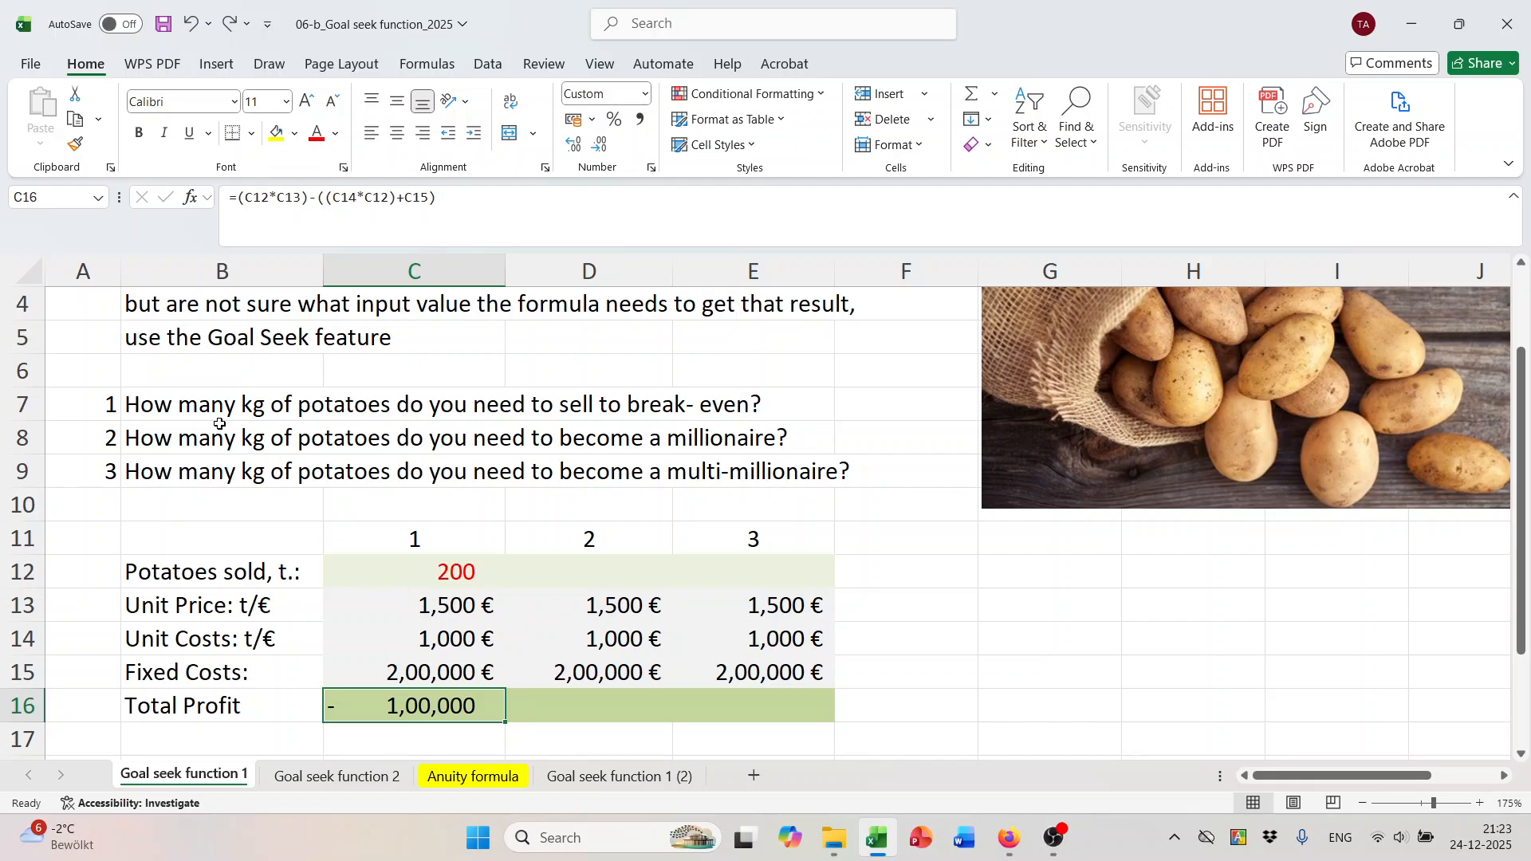
Review the break-even question in row 7 together with the potatoes sold in C12 and the Total Profit in C16.
{"action": "left_click_drag", "start_coordinate": [148, 405], "coordinate": [713, 409]}
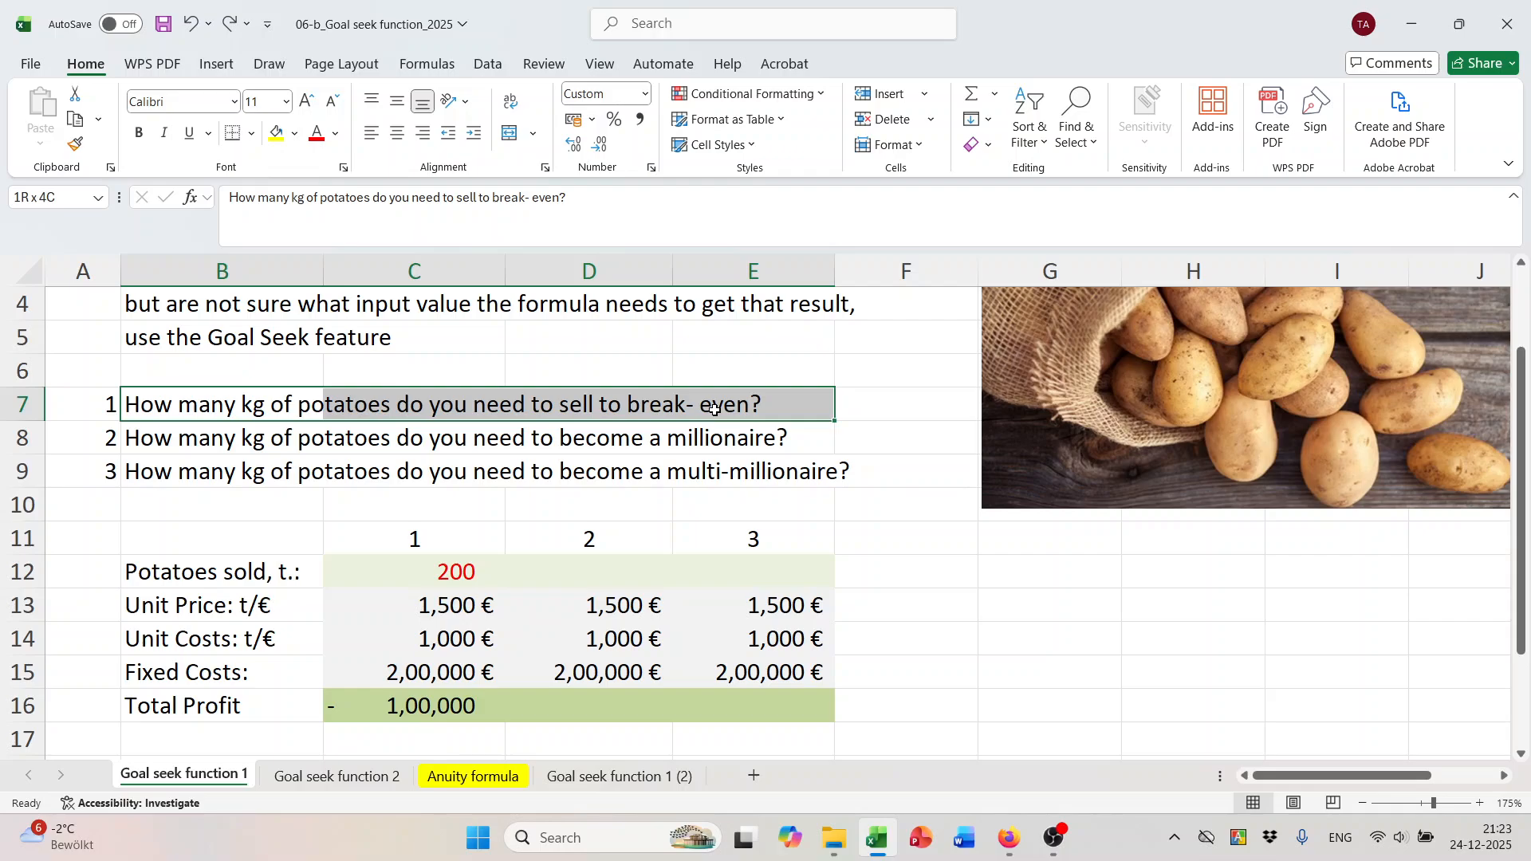
{"action": "left_click", "coordinate": [714, 409]}
{"action": "left_click_drag", "start_coordinate": [641, 404], "coordinate": [704, 406]}
{"action": "left_click", "coordinate": [369, 710]}
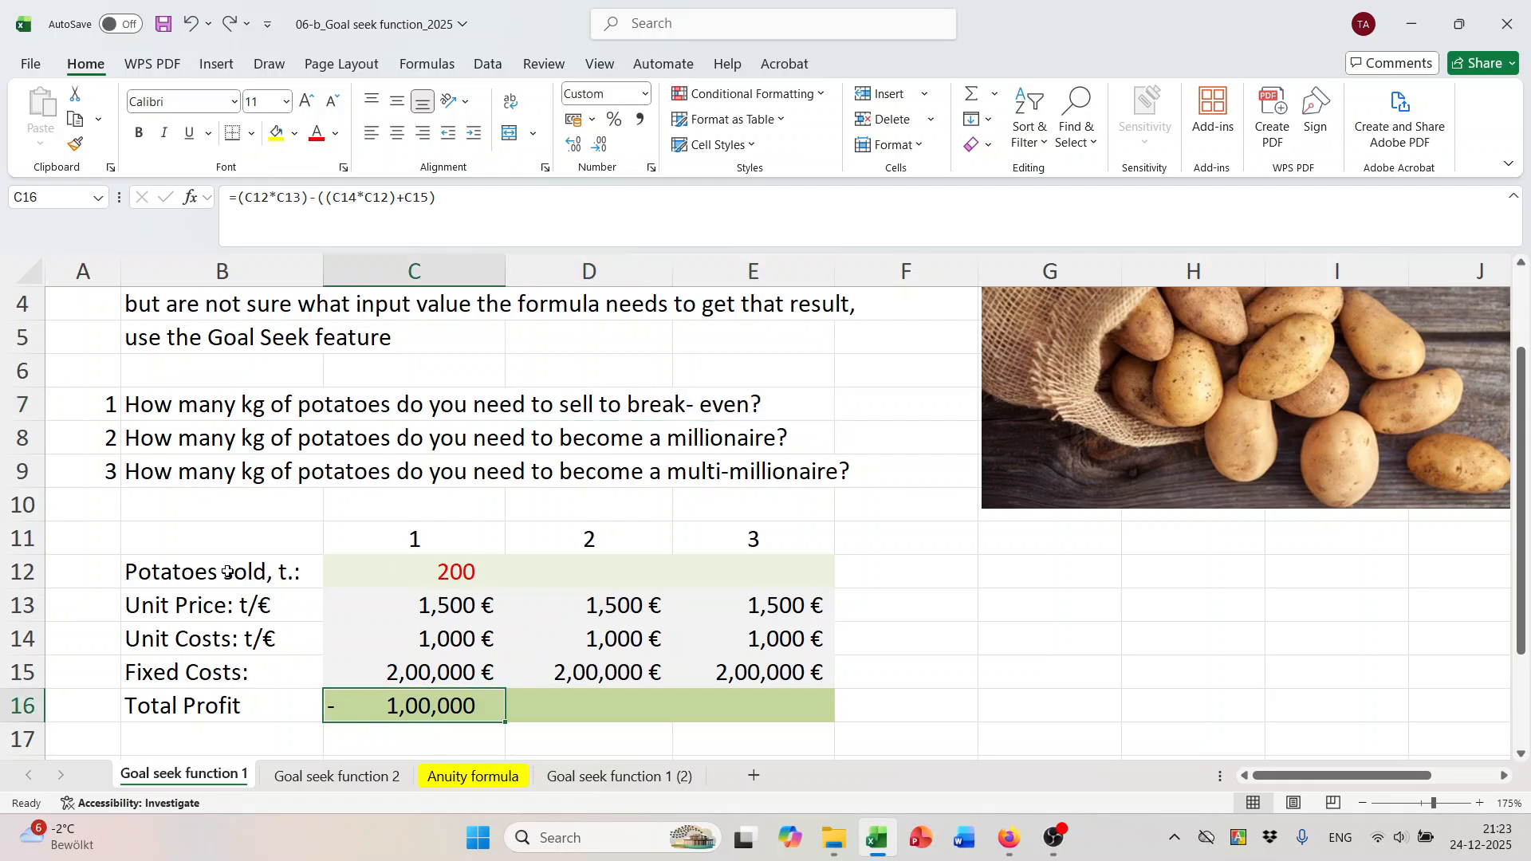
{"action": "left_click", "coordinate": [444, 573]}
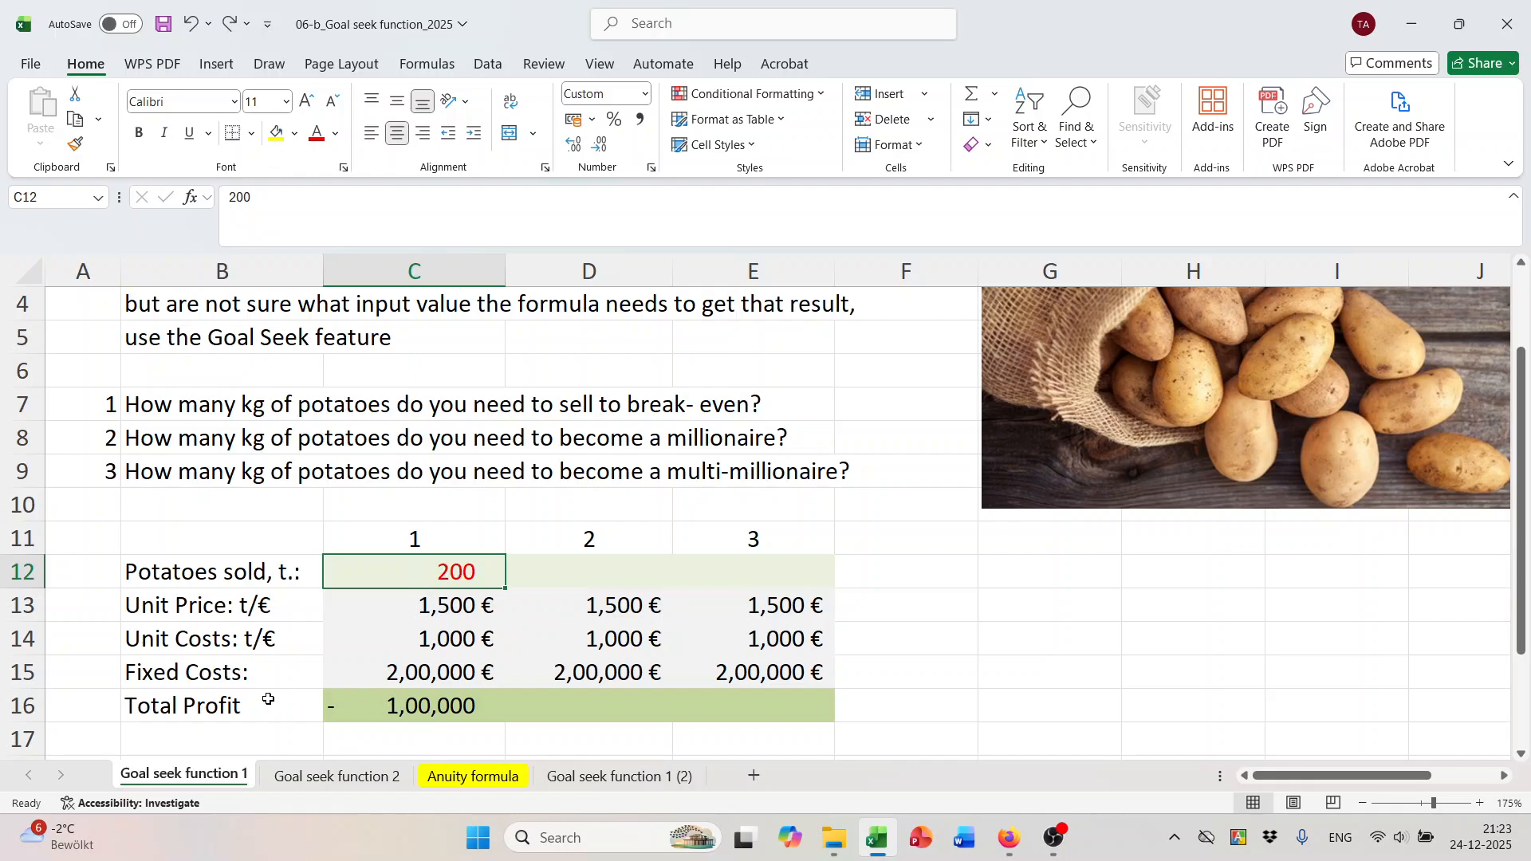
{"action": "left_click", "coordinate": [419, 707]}
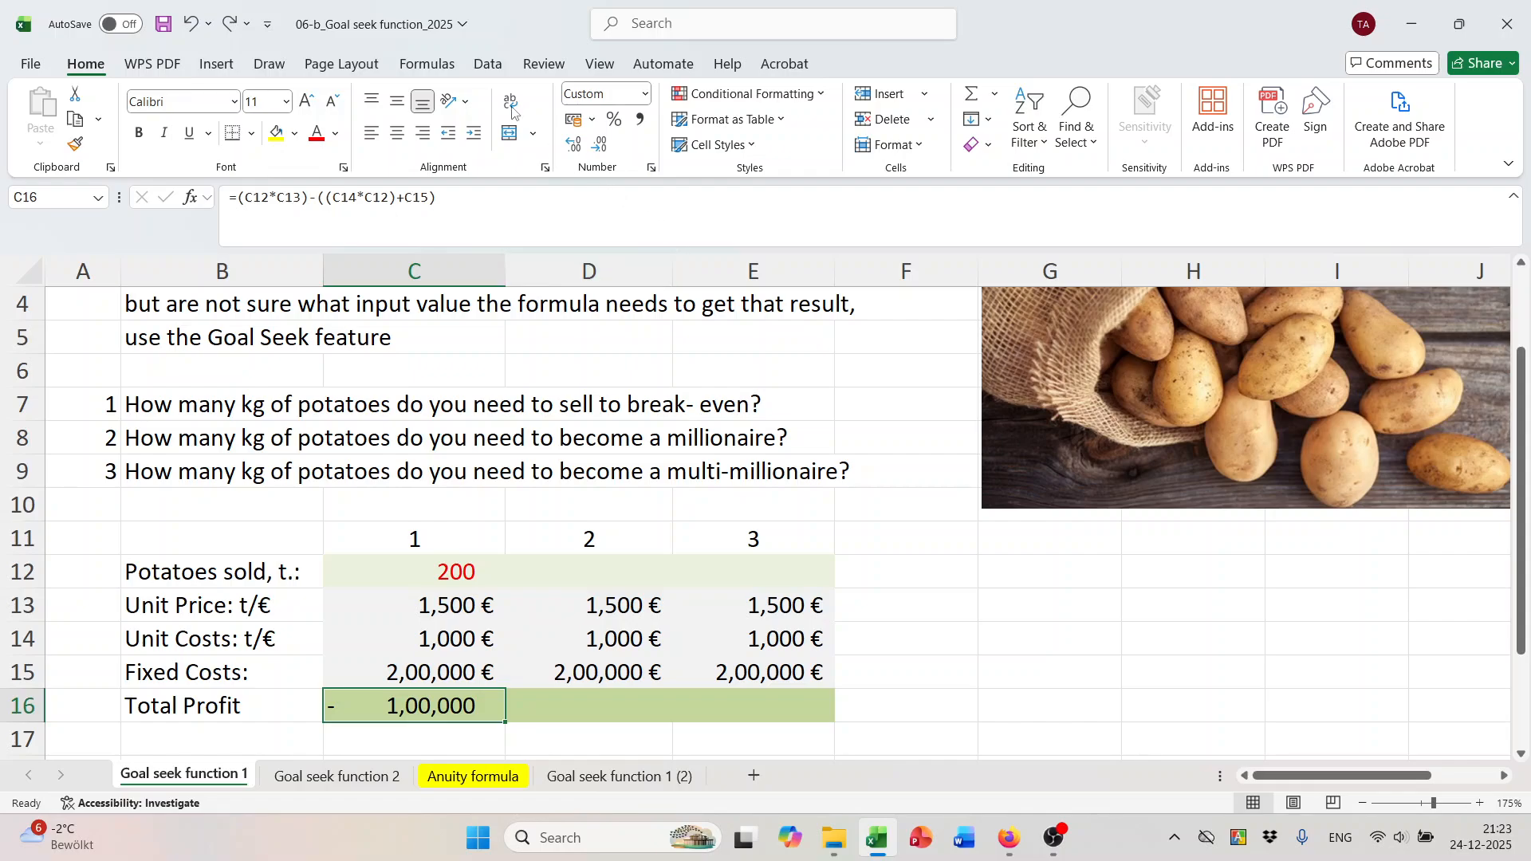
Use Goal Seek to bring the Total Profit in C16 to 0 by changing the potatoes sold in C12, and keep the solution.
{"action": "left_click", "coordinate": [484, 71]}
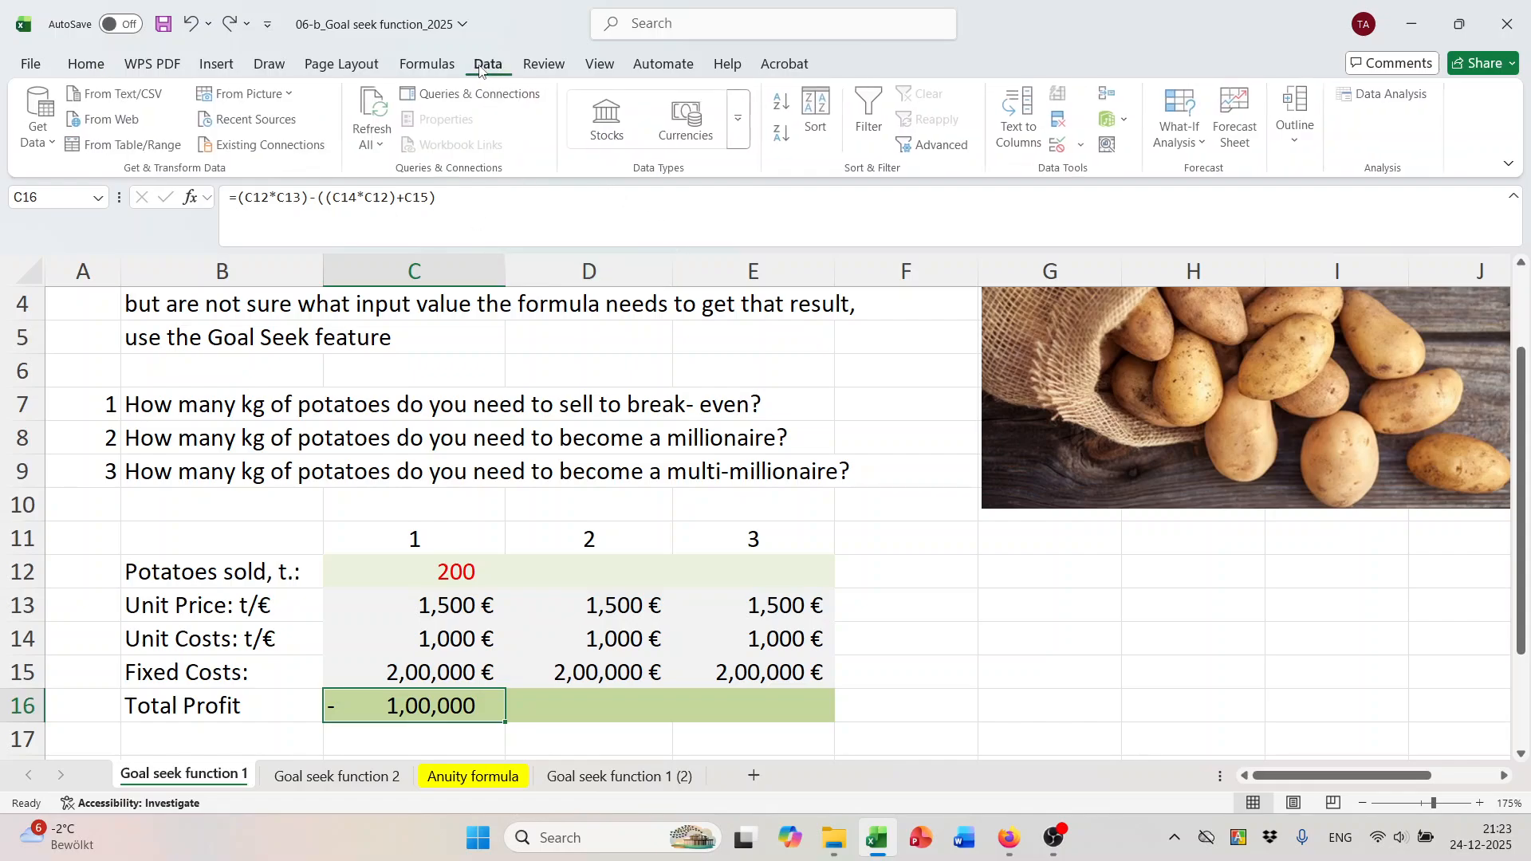
{"action": "left_click", "coordinate": [1193, 149]}
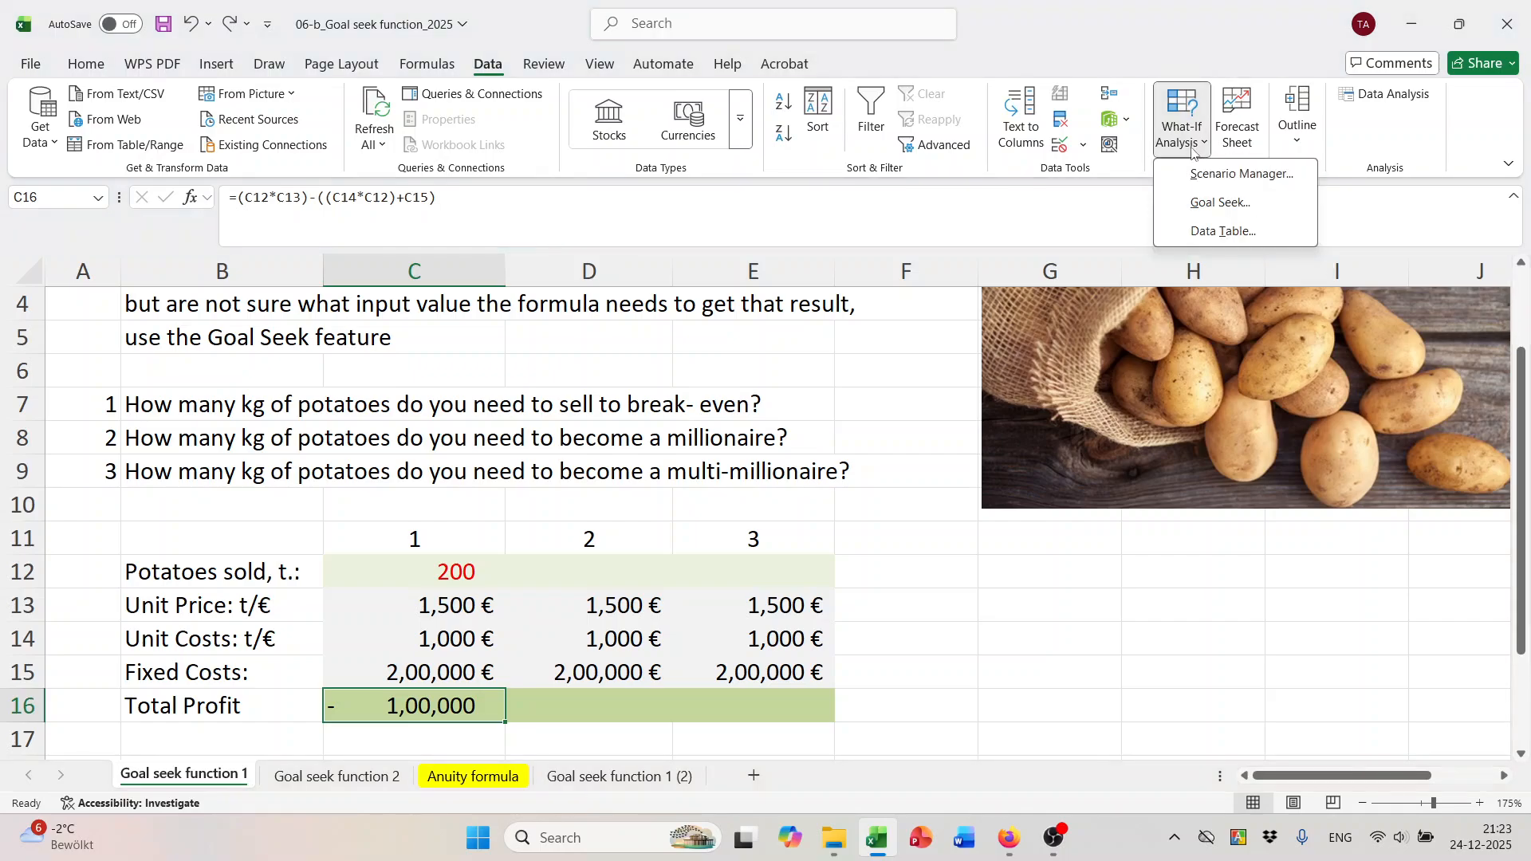
{"action": "left_click", "coordinate": [1213, 205]}
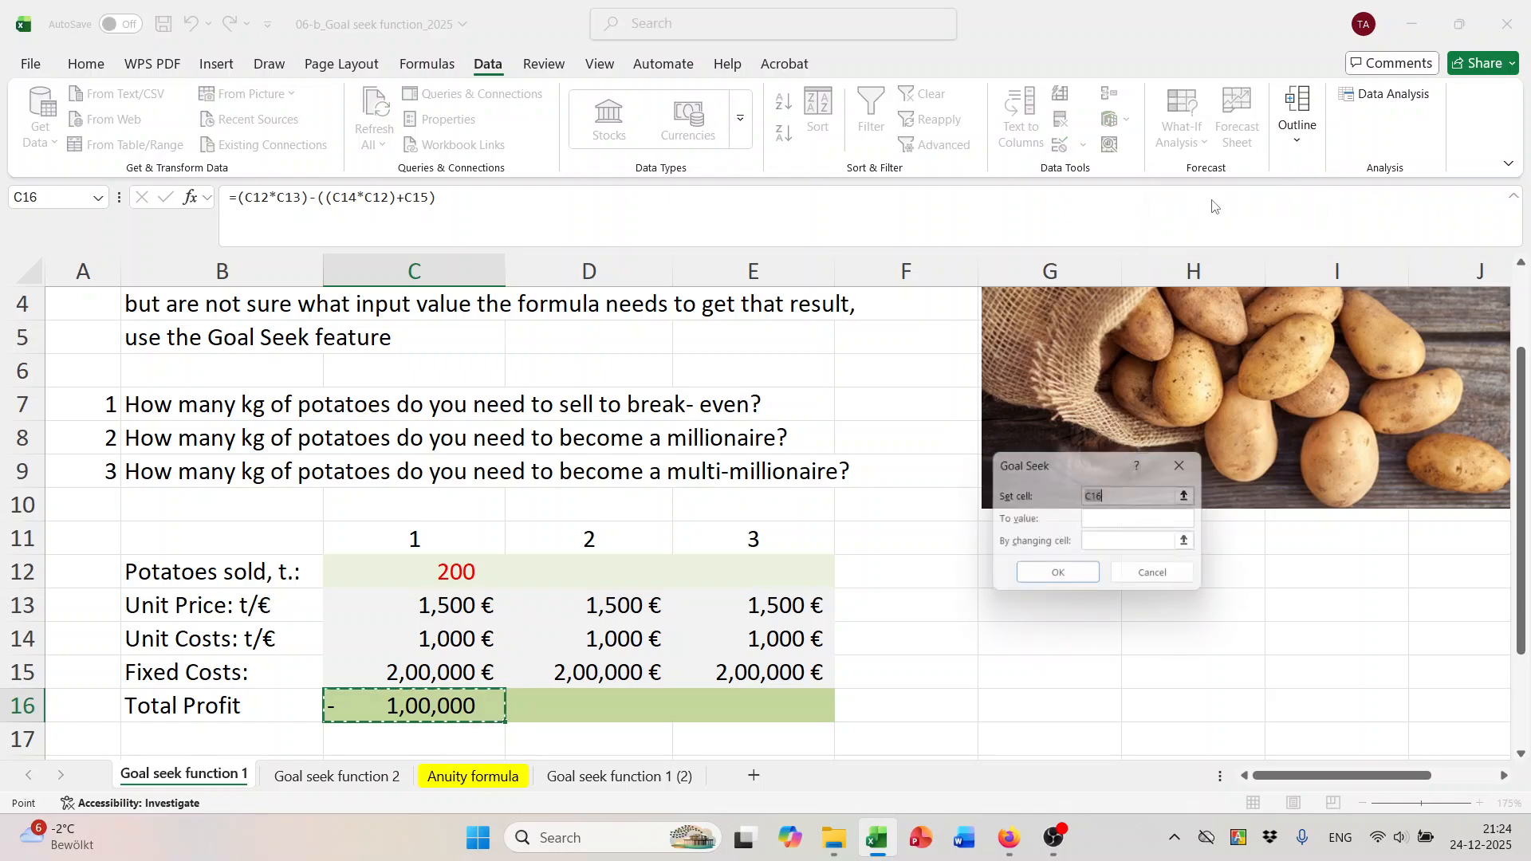
{"action": "left_click_drag", "start_coordinate": [1092, 465], "coordinate": [1039, 423]}
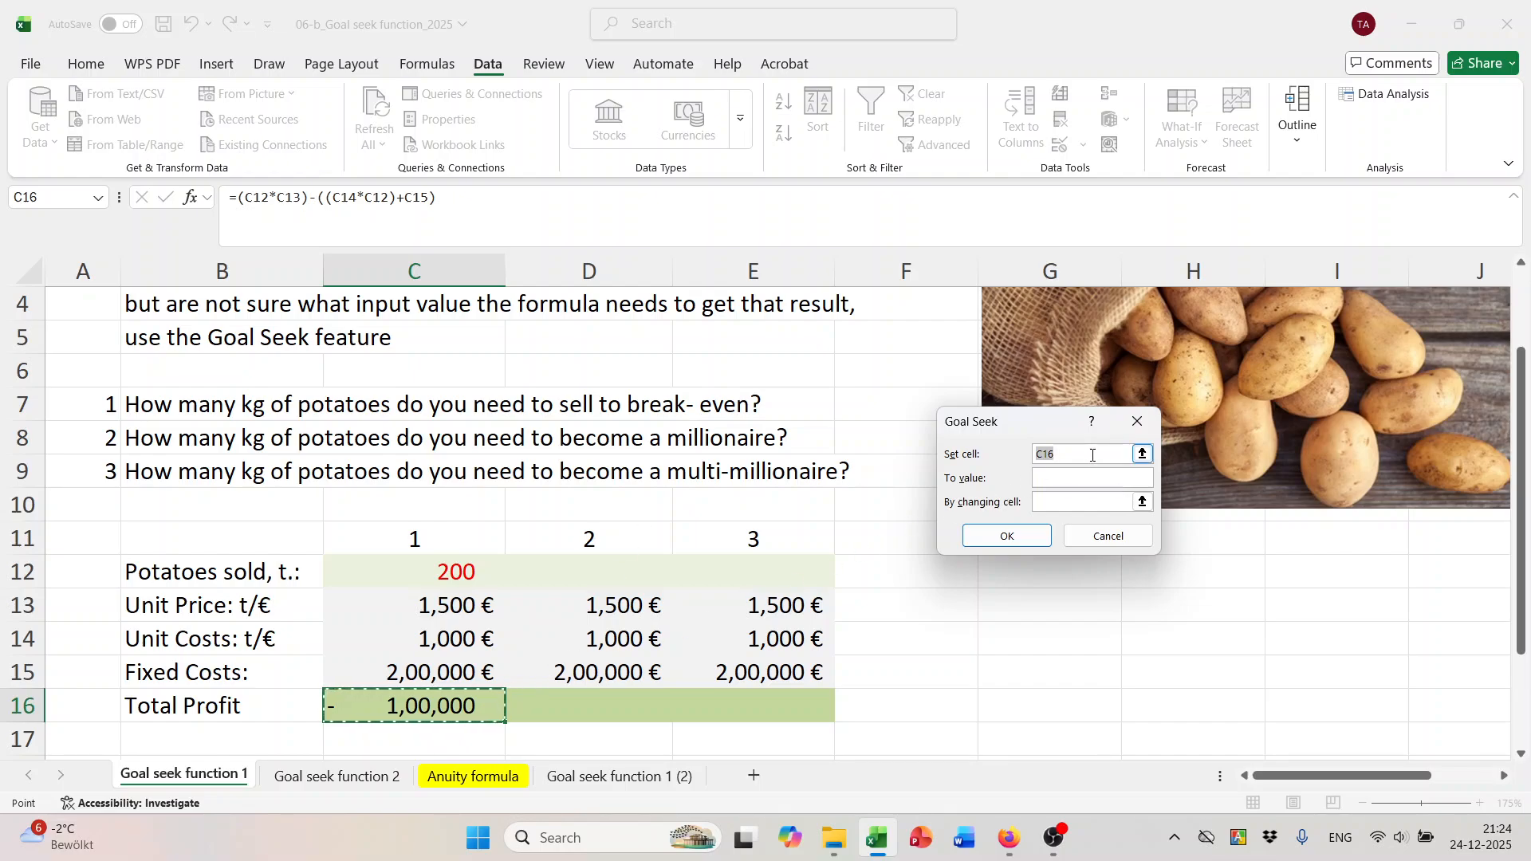
{"action": "left_click", "coordinate": [467, 702]}
{"action": "left_click", "coordinate": [1055, 477]}
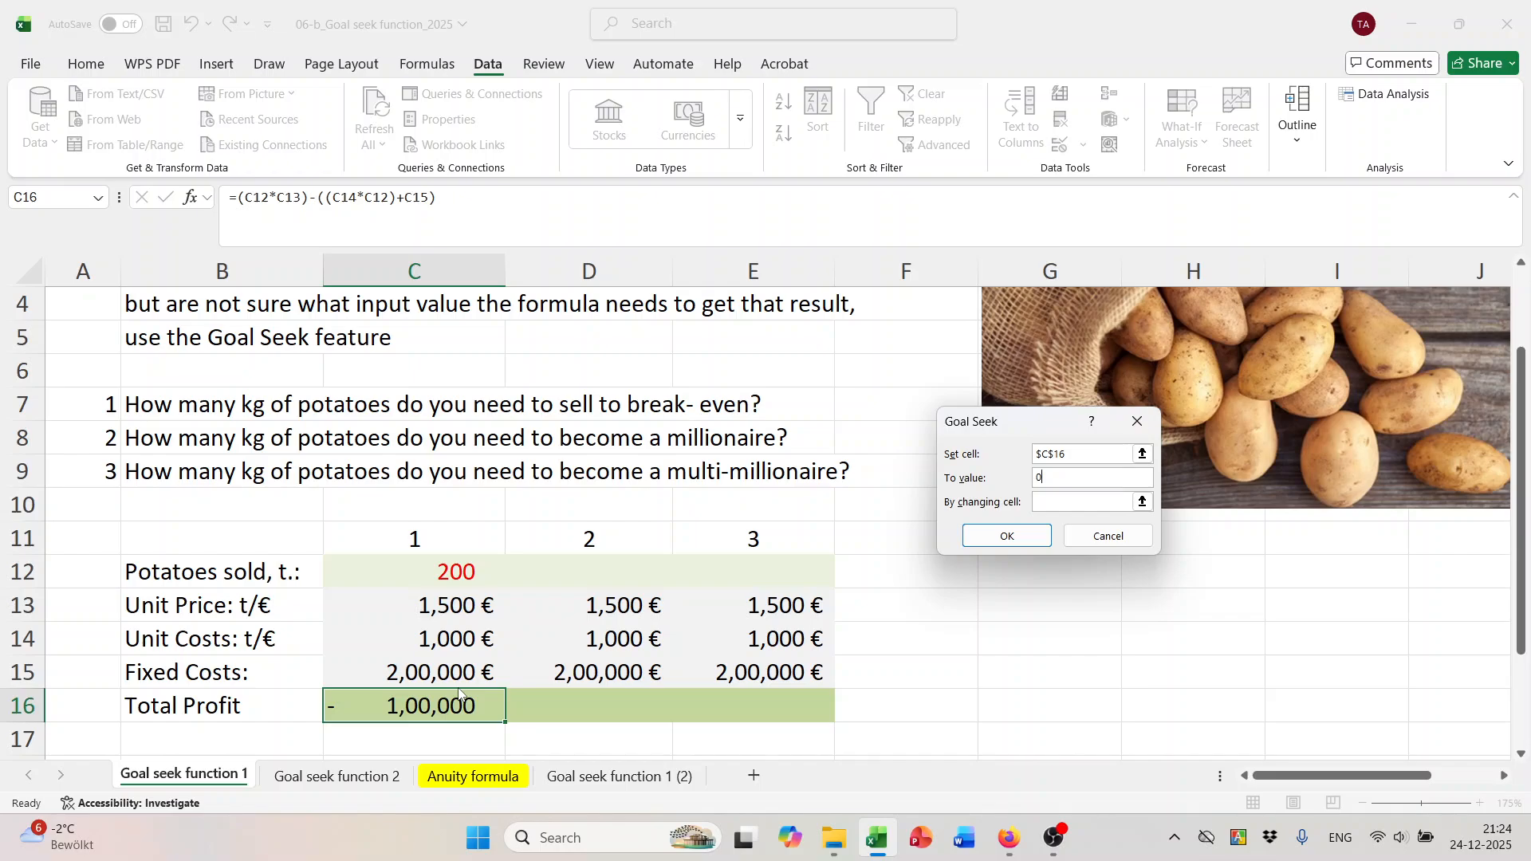
{"action": "left_click_drag", "start_coordinate": [1059, 478], "coordinate": [1035, 476]}
{"action": "left_click_drag", "start_coordinate": [1086, 454], "coordinate": [1021, 459]}
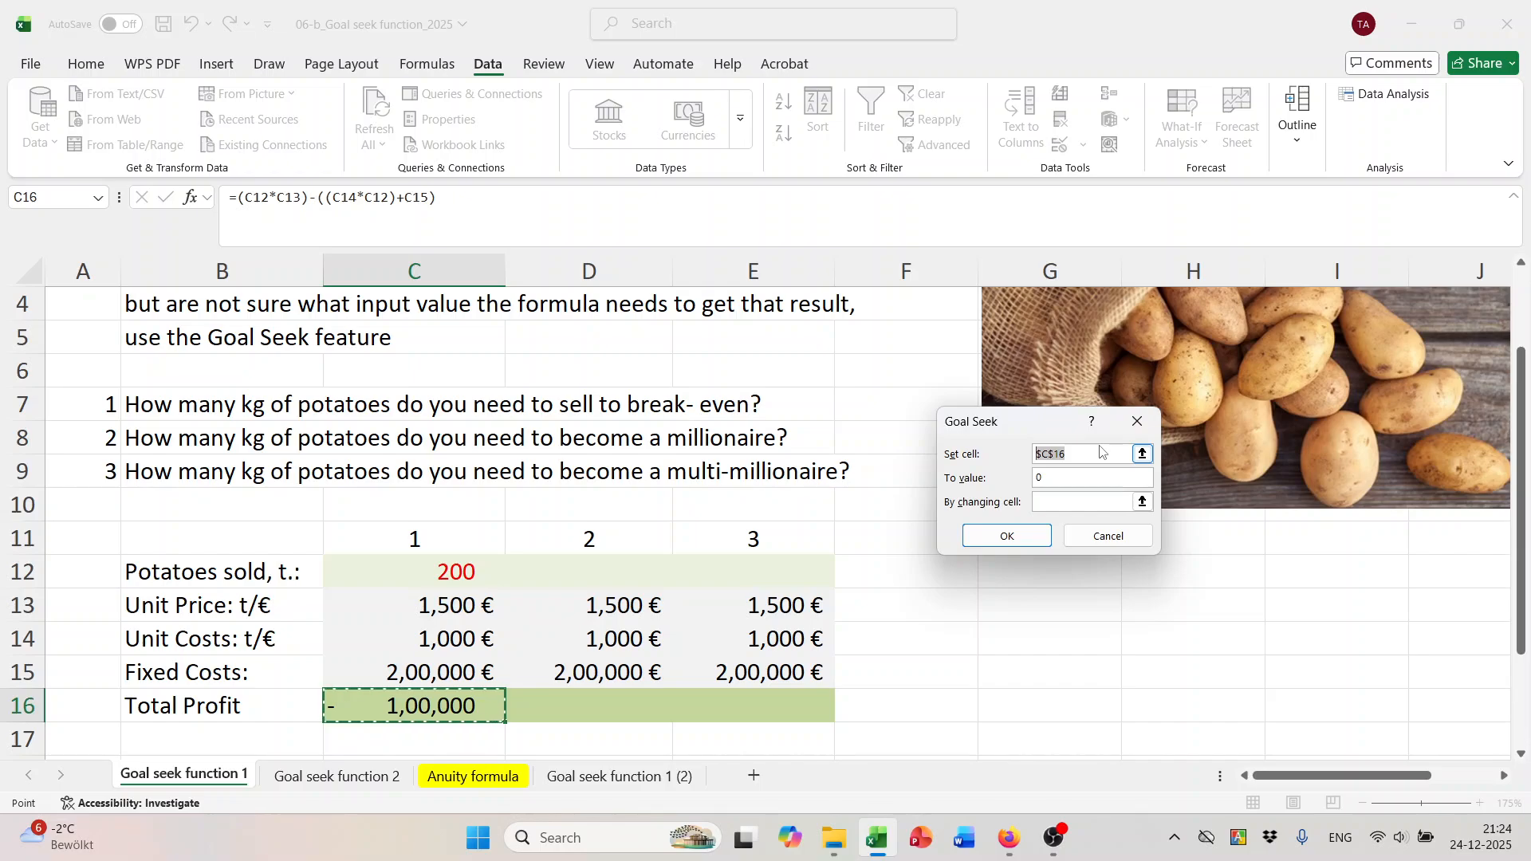
{"action": "left_click", "coordinate": [1068, 501]}
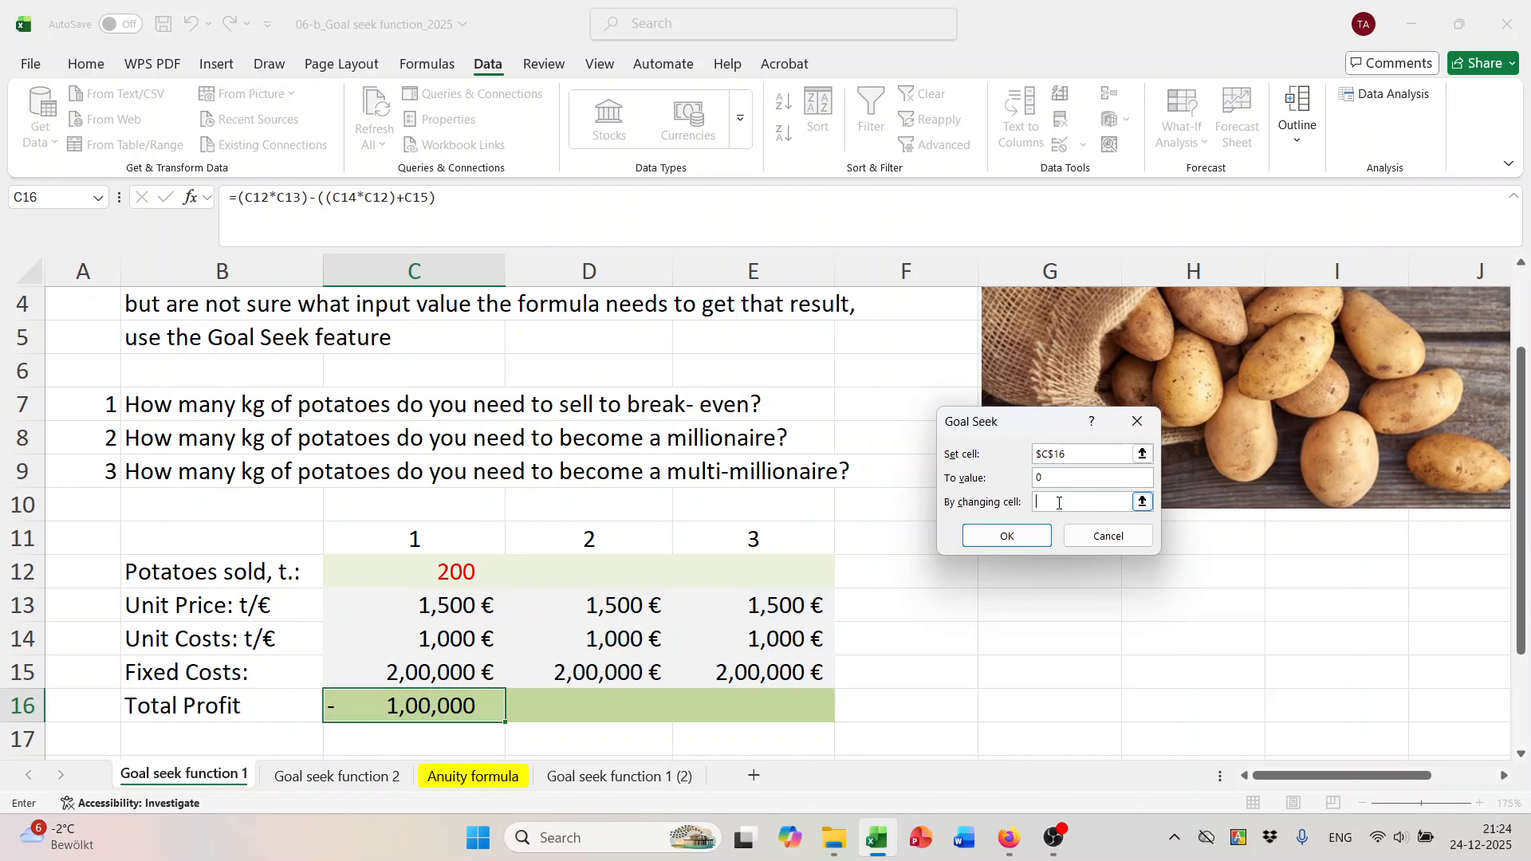
{"action": "left_click", "coordinate": [459, 573]}
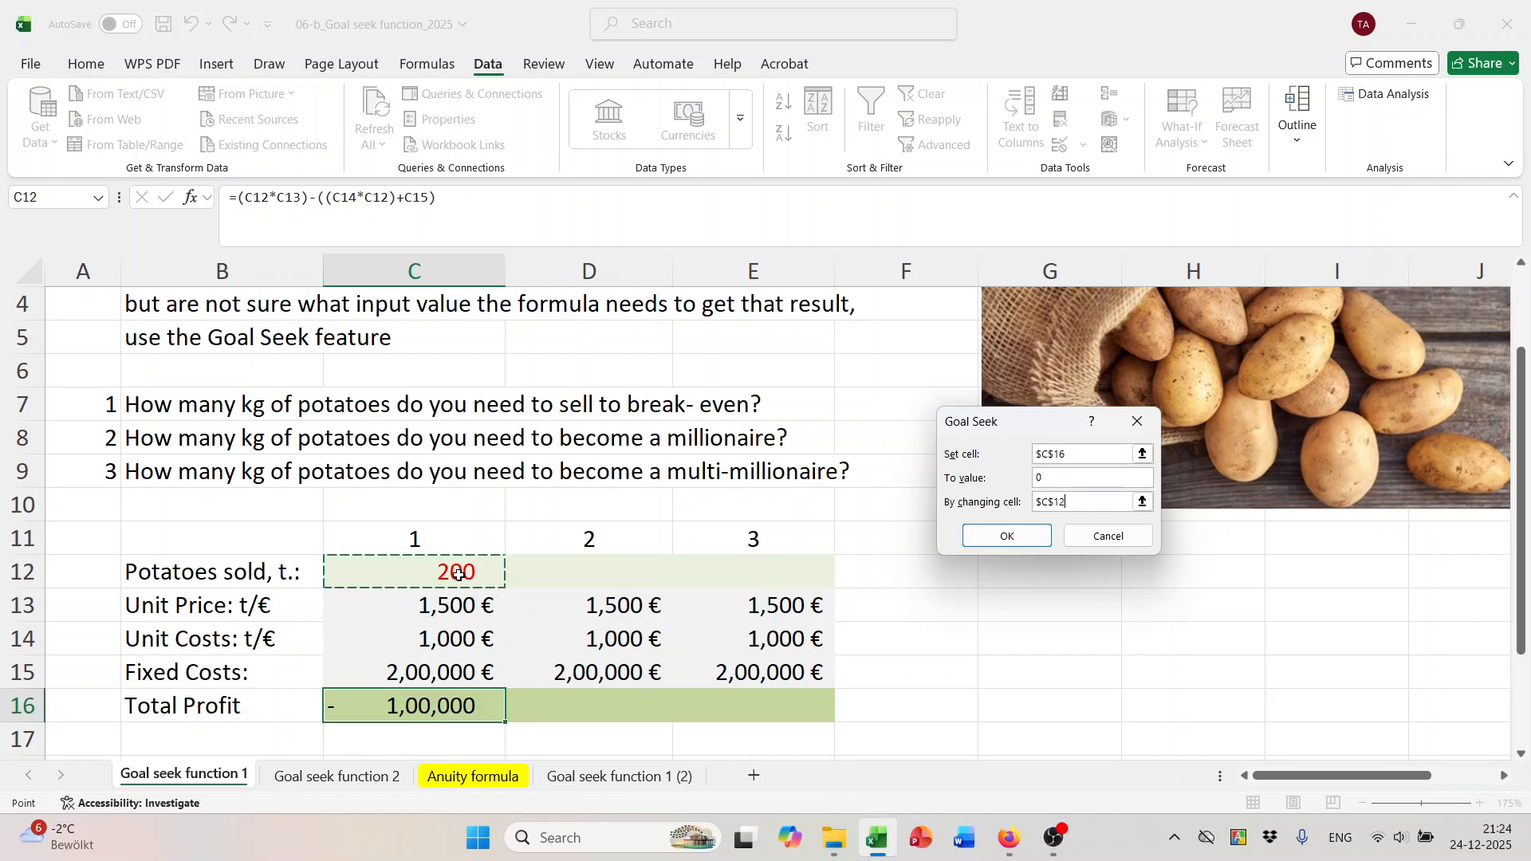
{"action": "left_click", "coordinate": [1003, 542]}
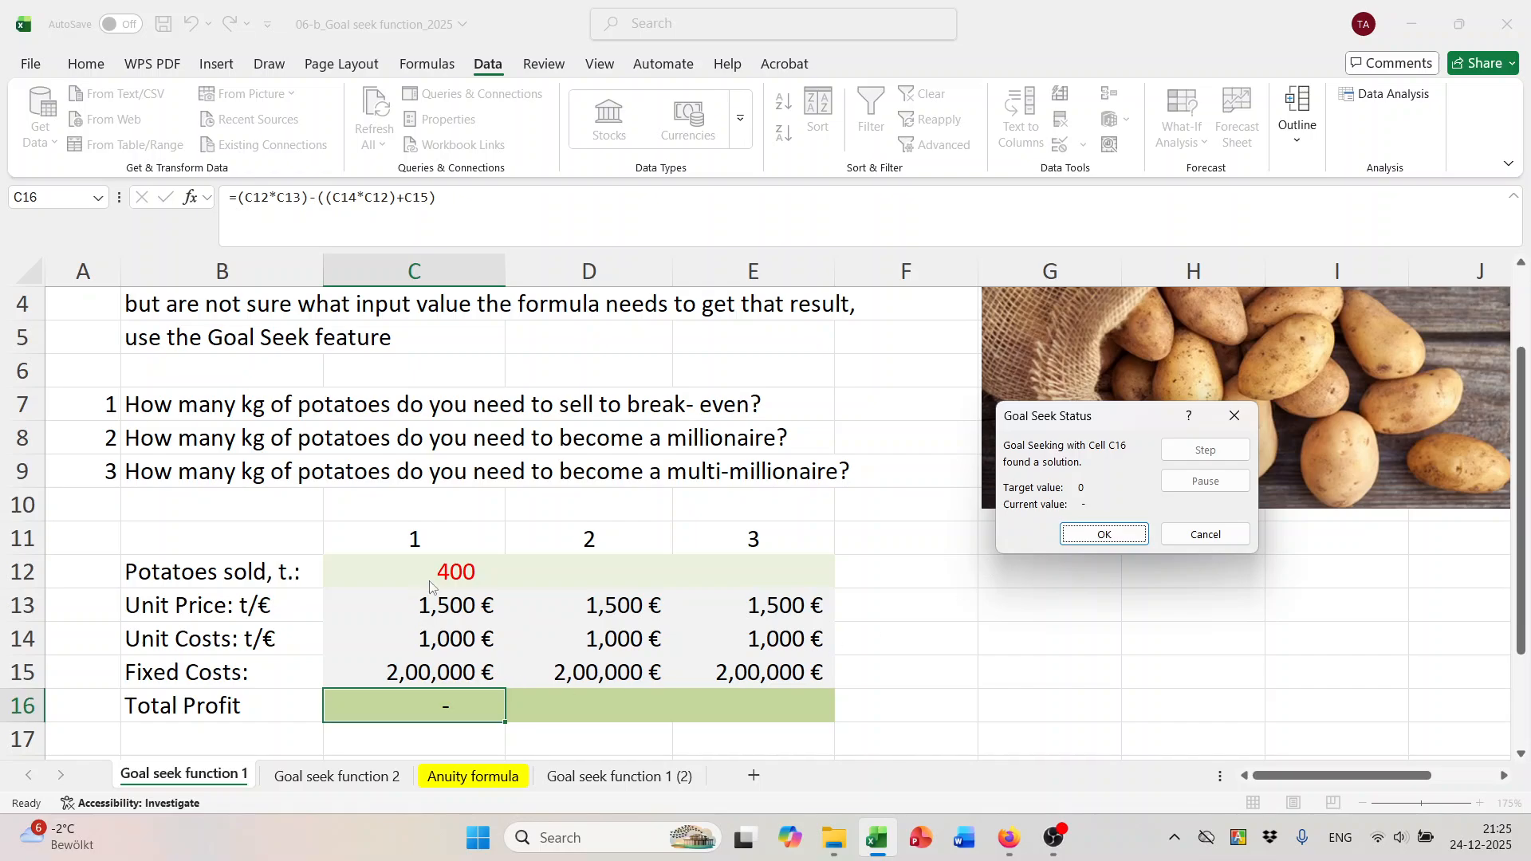
{"action": "left_click", "coordinate": [1103, 535]}
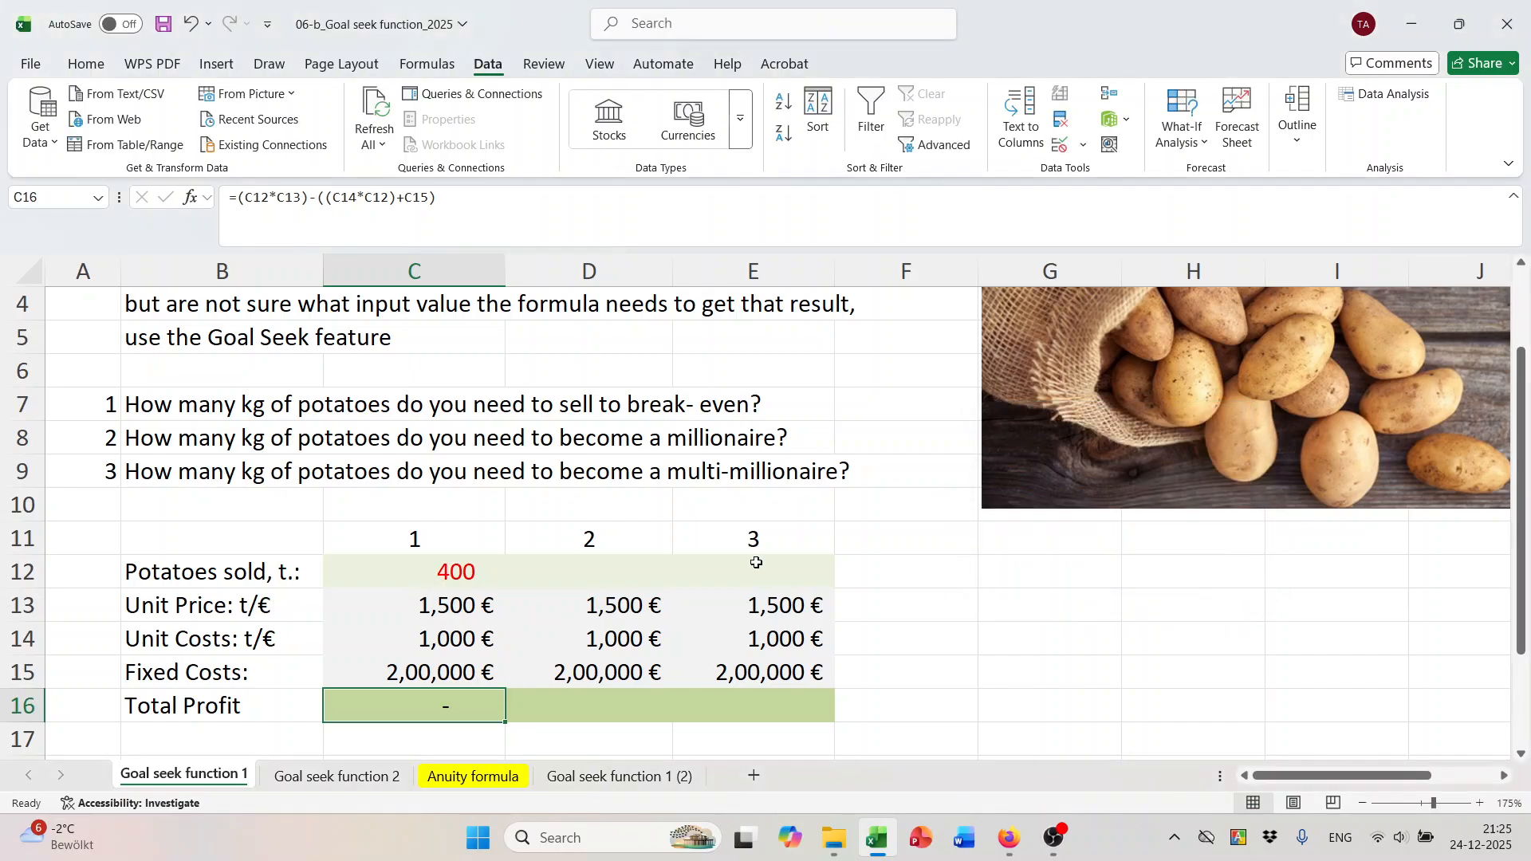
Copy the Total Profit formula from C16 across to D16 and E16.
{"action": "left_click", "coordinate": [451, 577]}
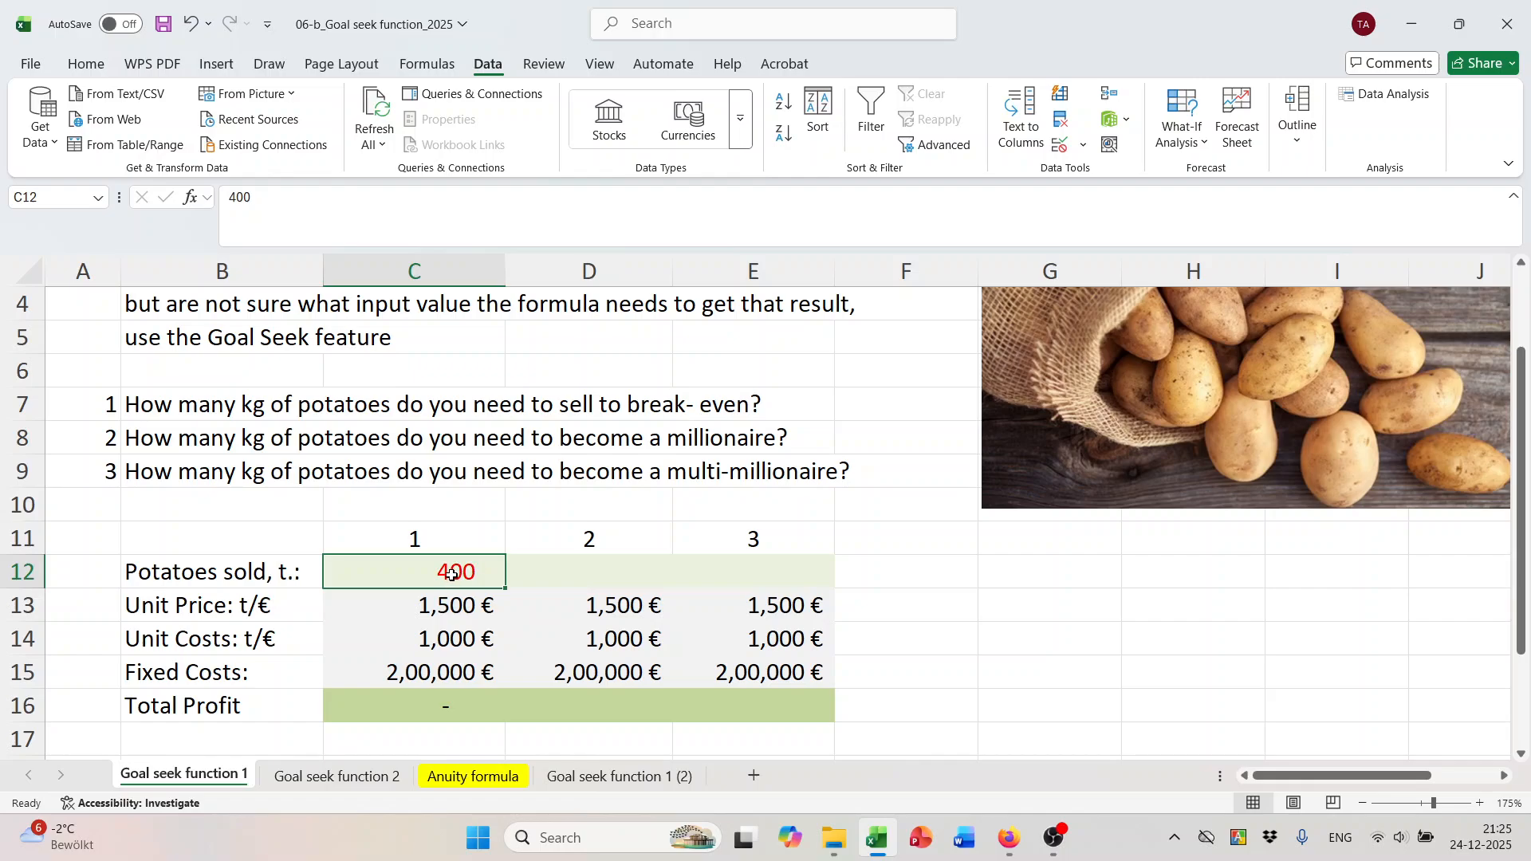
{"action": "left_click", "coordinate": [447, 701]}
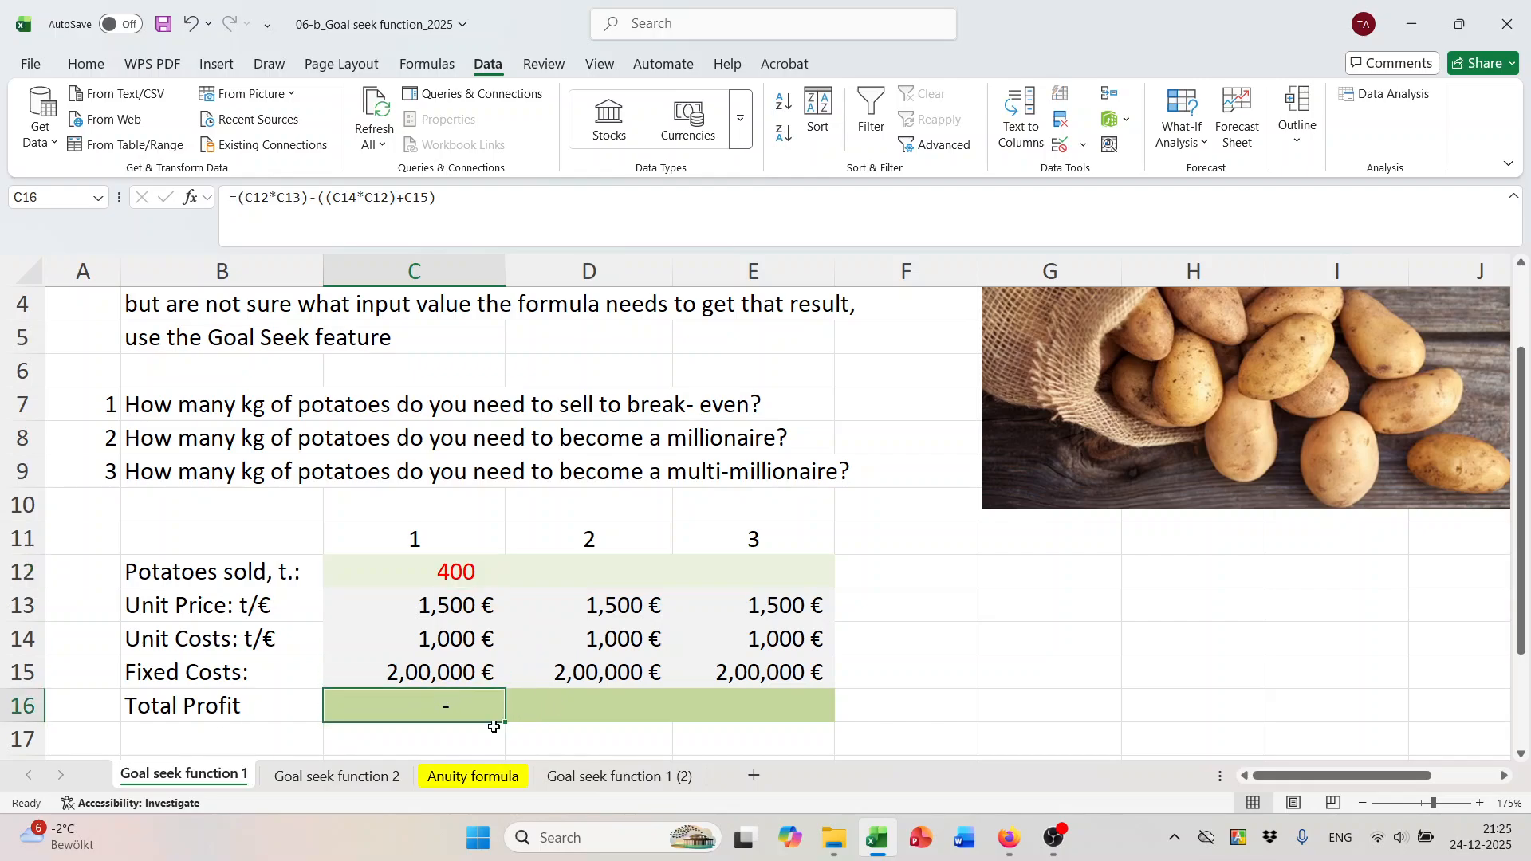
{"action": "left_click_drag", "start_coordinate": [505, 722], "coordinate": [825, 712]}
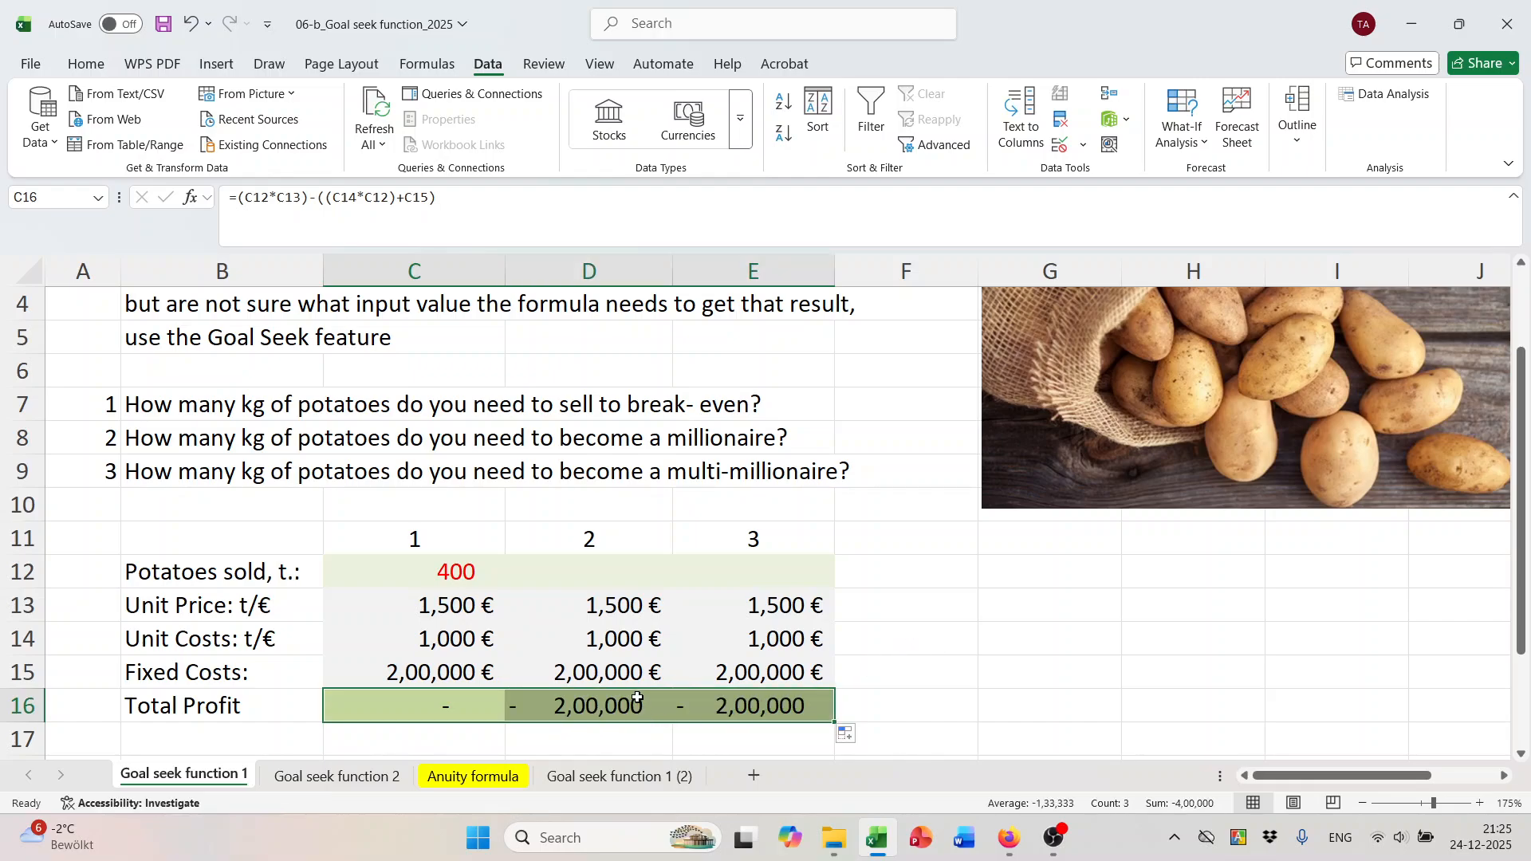
Use Goal Seek to bring the Total Profit in D16 to 1000000 by changing D12, and keep the solution.
{"action": "left_click", "coordinate": [638, 698]}
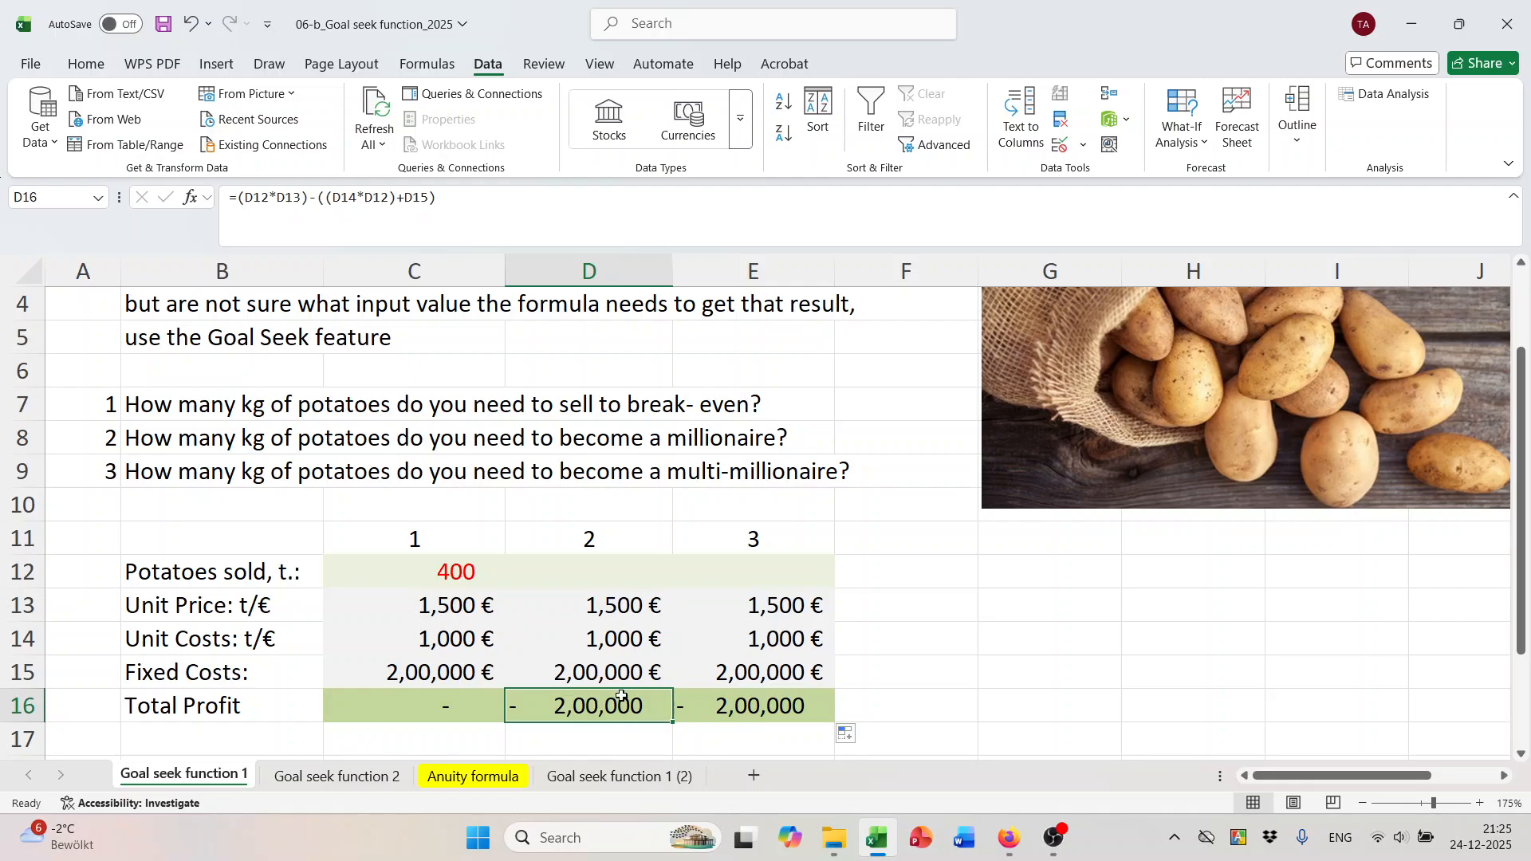
{"action": "left_click", "coordinate": [1182, 130]}
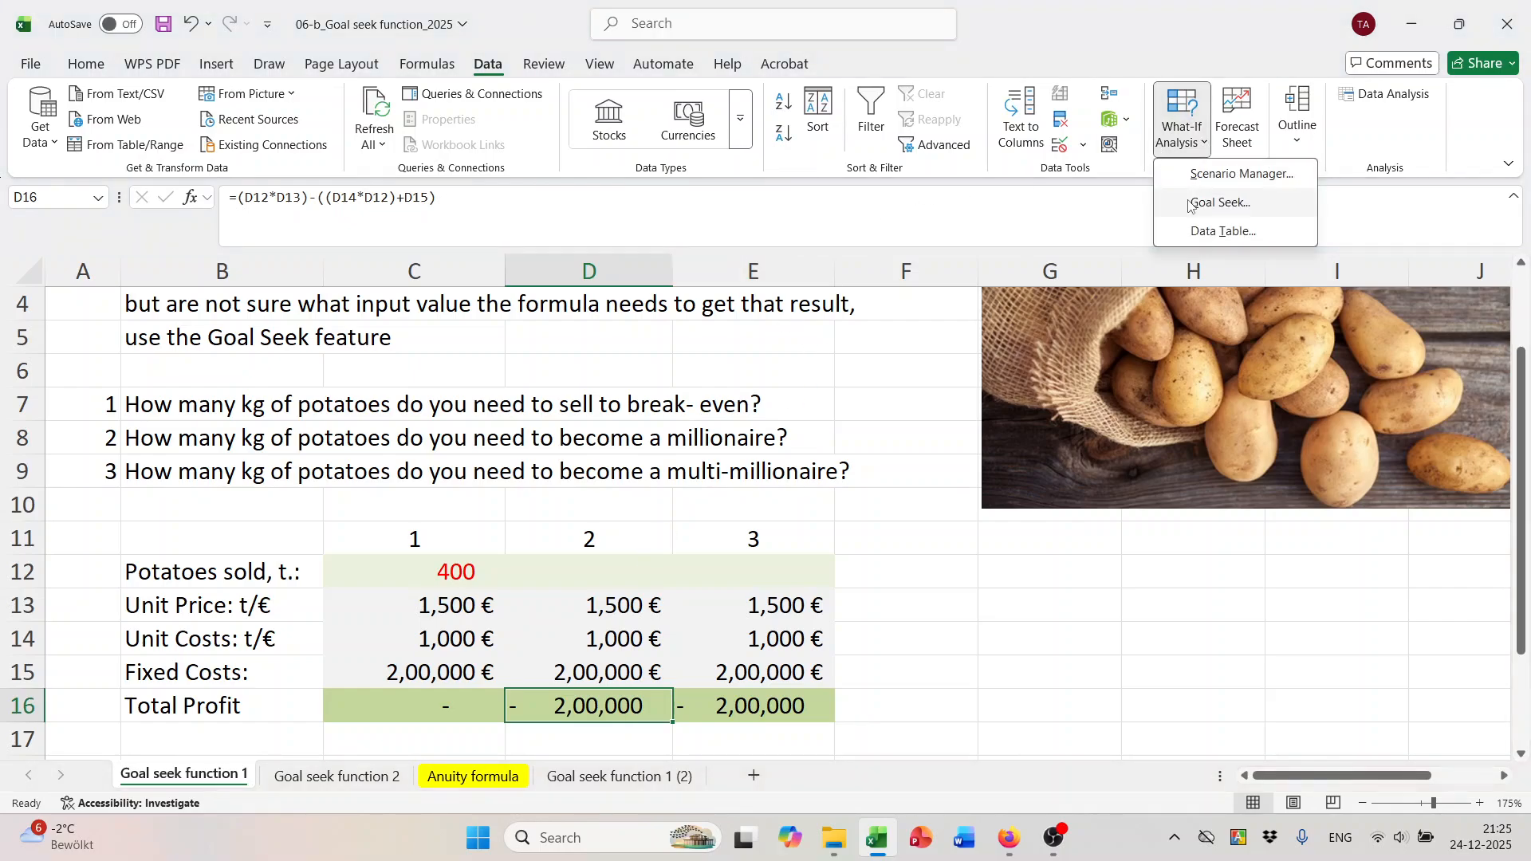
{"action": "left_click", "coordinate": [1216, 199]}
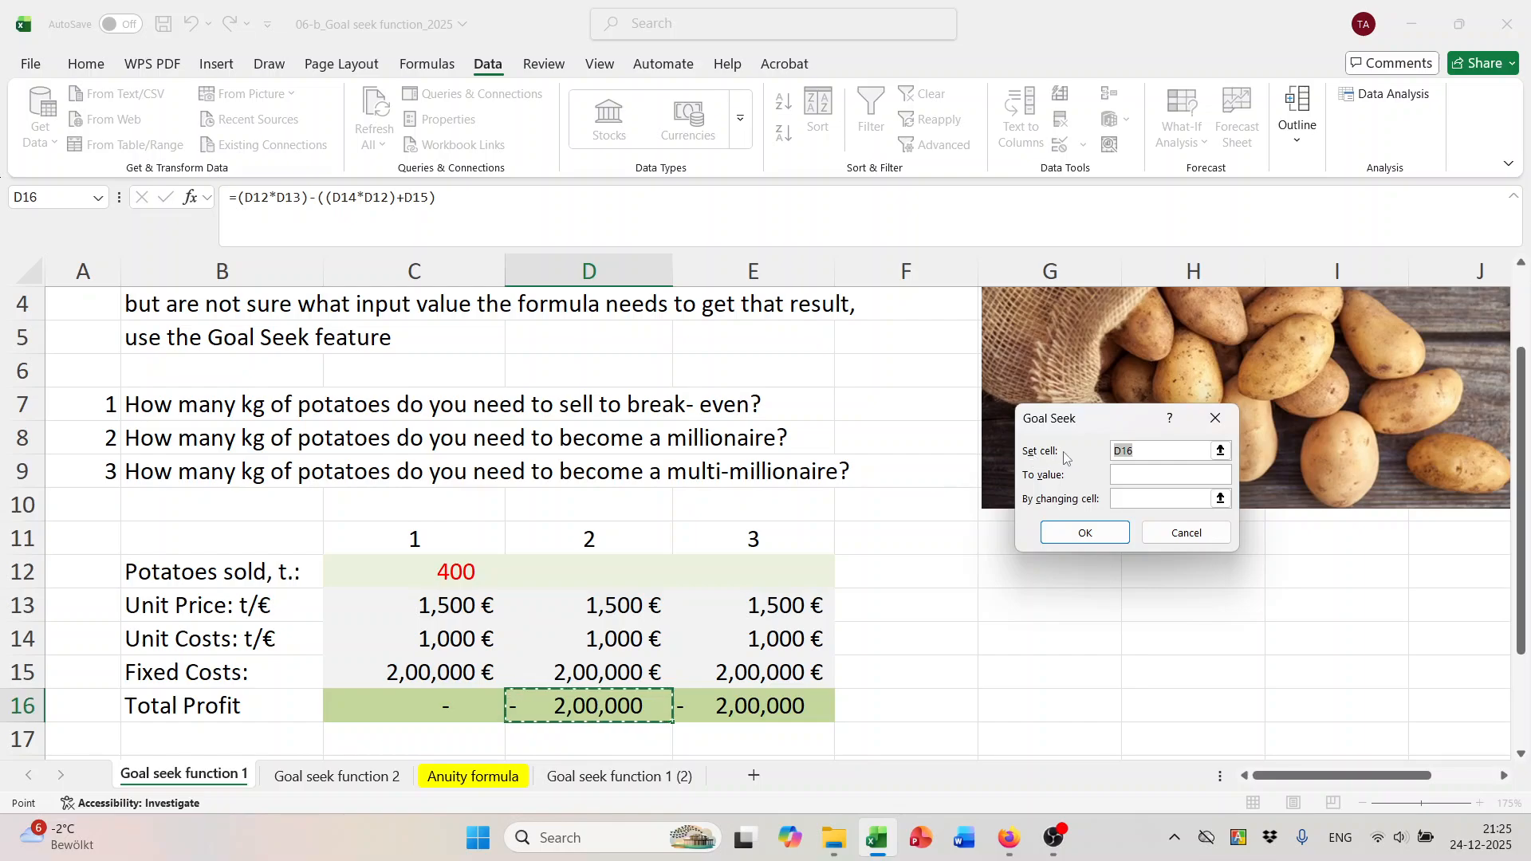
{"action": "left_click", "coordinate": [624, 716]}
{"action": "left_click", "coordinate": [1143, 477]}
{"action": "type", "text": "100"}
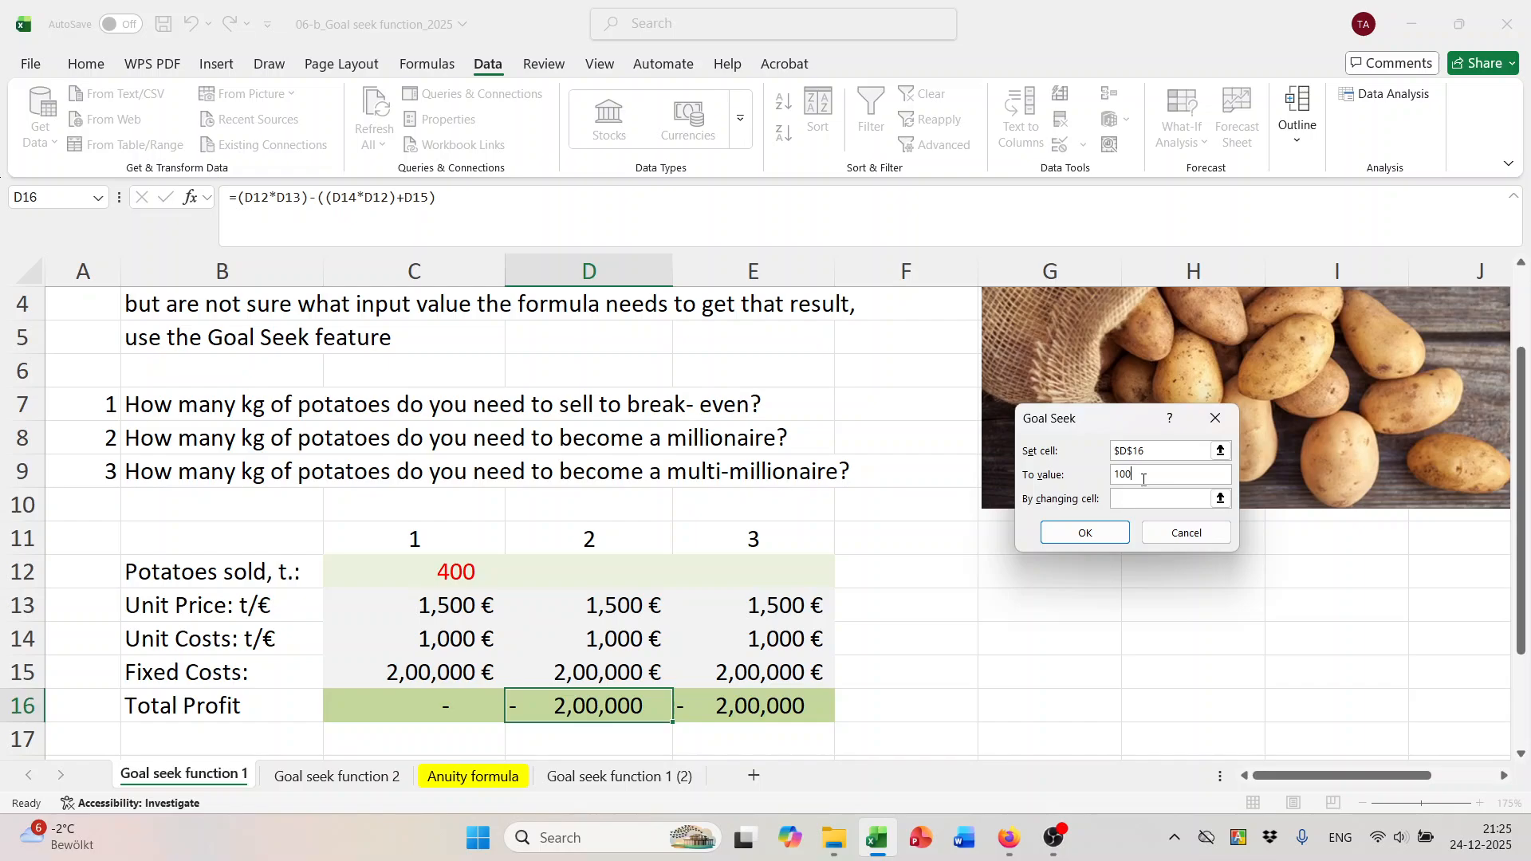
{"action": "type", "text": "0000"}
{"action": "left_click", "coordinate": [1136, 496]}
{"action": "left_click", "coordinate": [592, 576]}
{"action": "left_click", "coordinate": [1083, 534]}
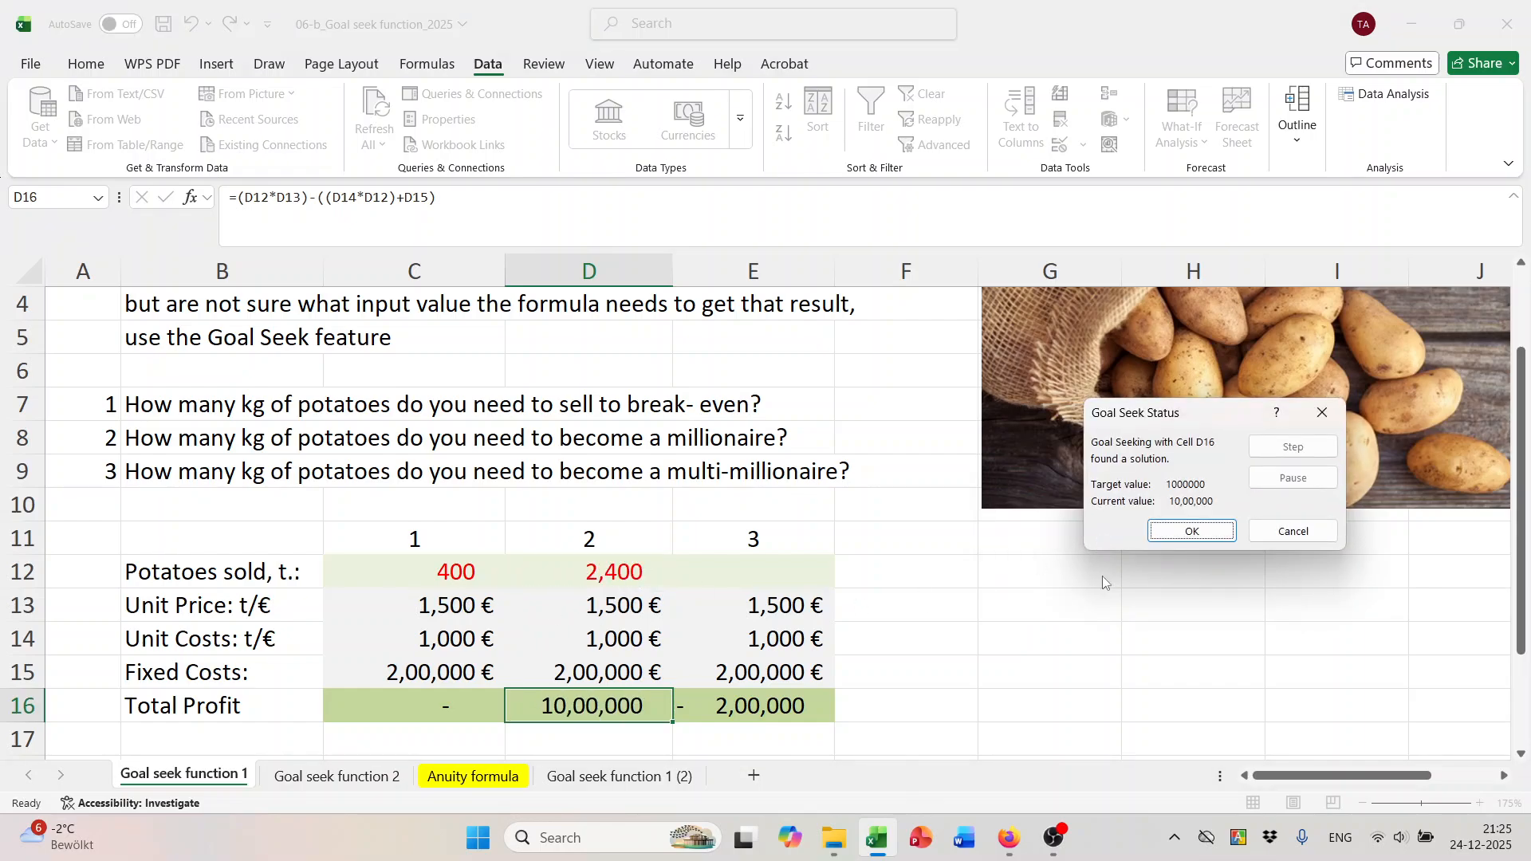
{"action": "left_click", "coordinate": [1207, 539]}
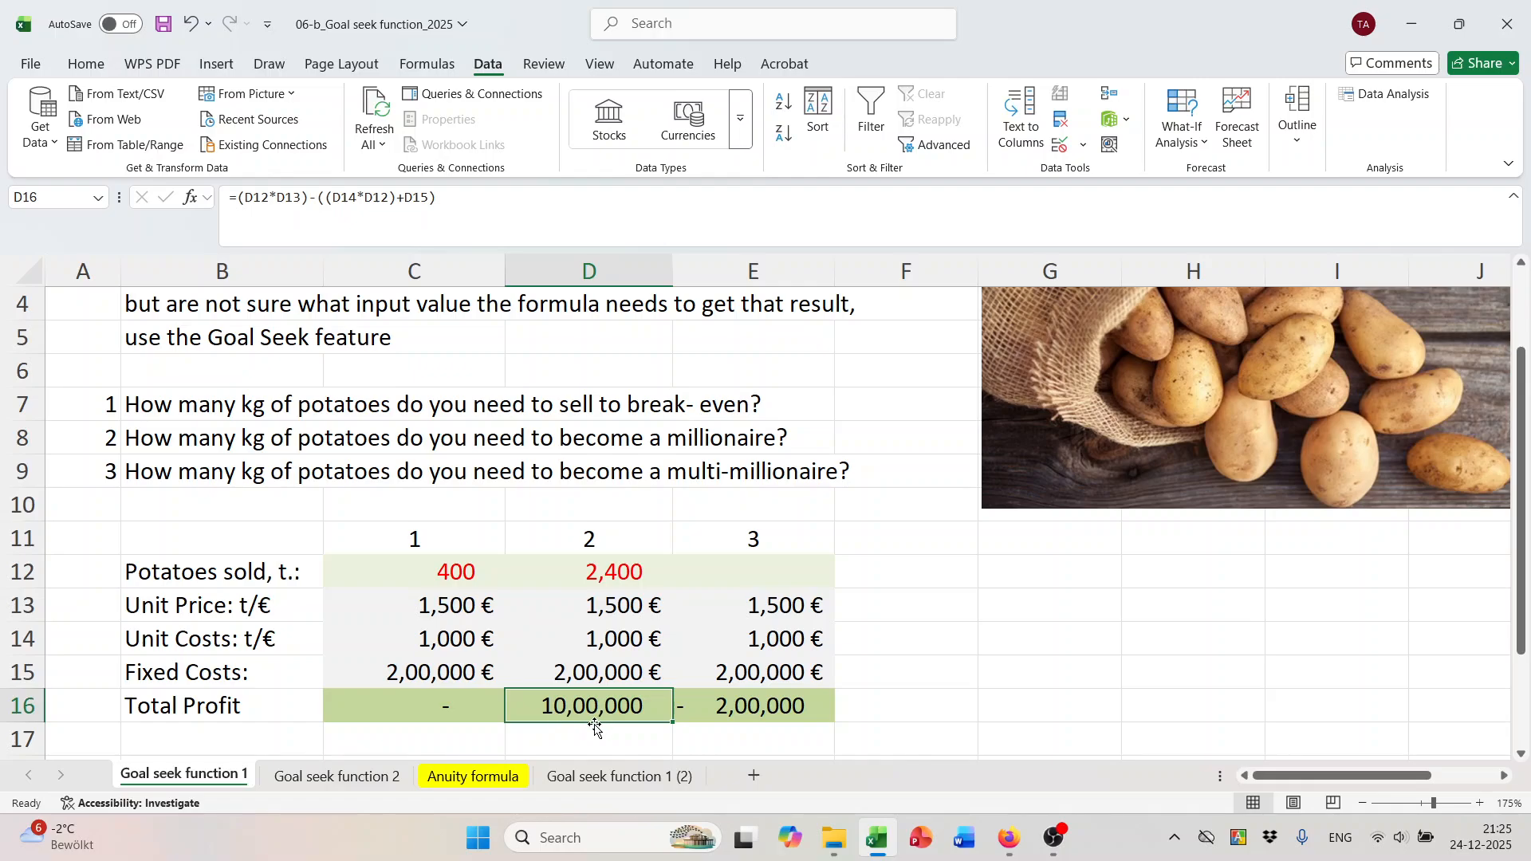
Use Goal Seek to bring the Total Profit in E16 to 2000000 by changing E12, and keep the solution.
{"action": "left_click", "coordinate": [771, 705]}
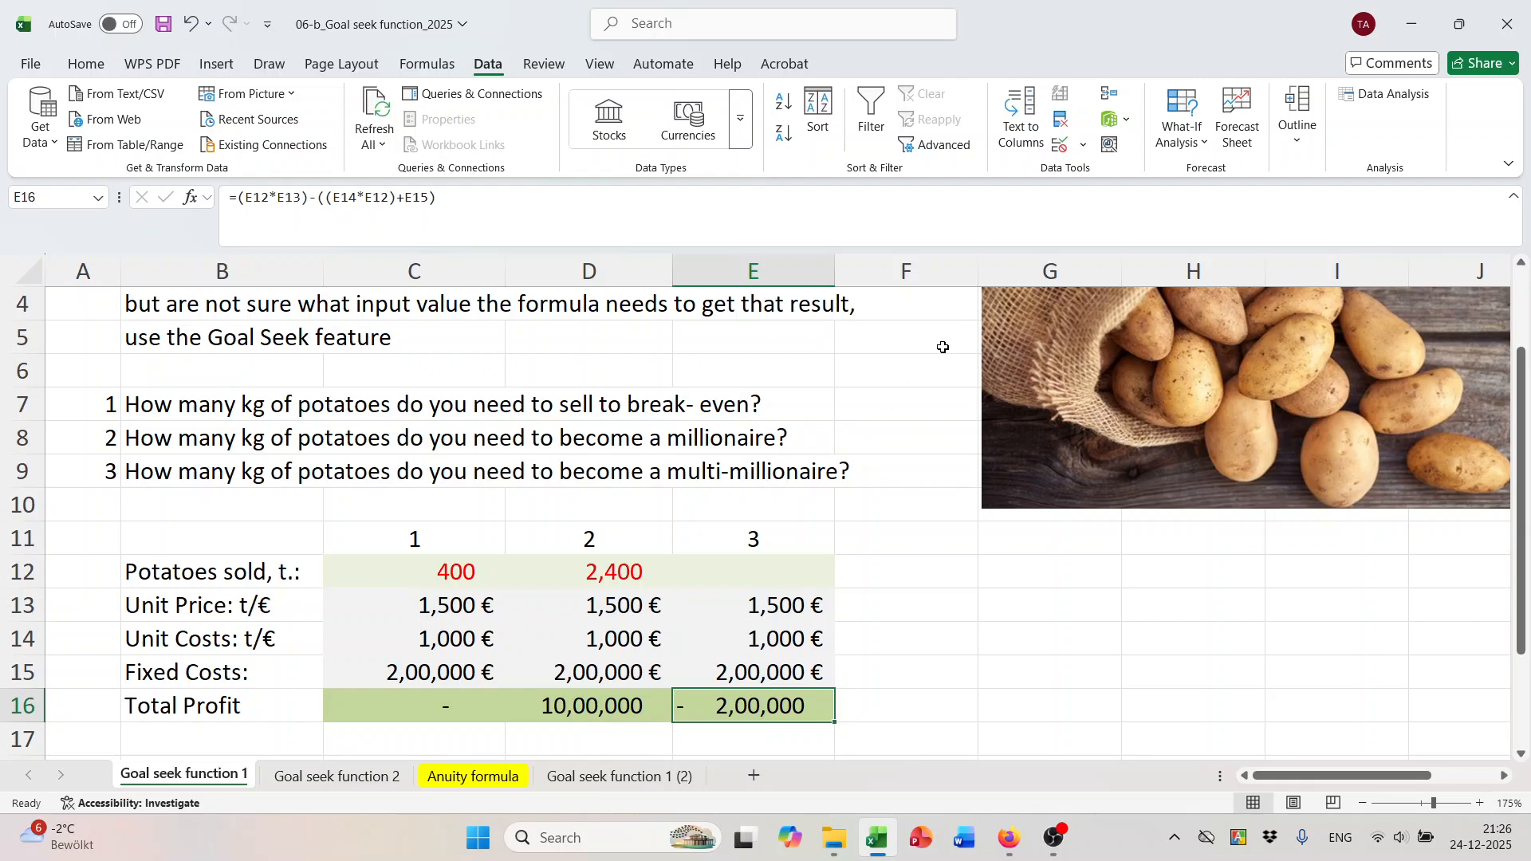
{"action": "left_click", "coordinate": [1197, 142]}
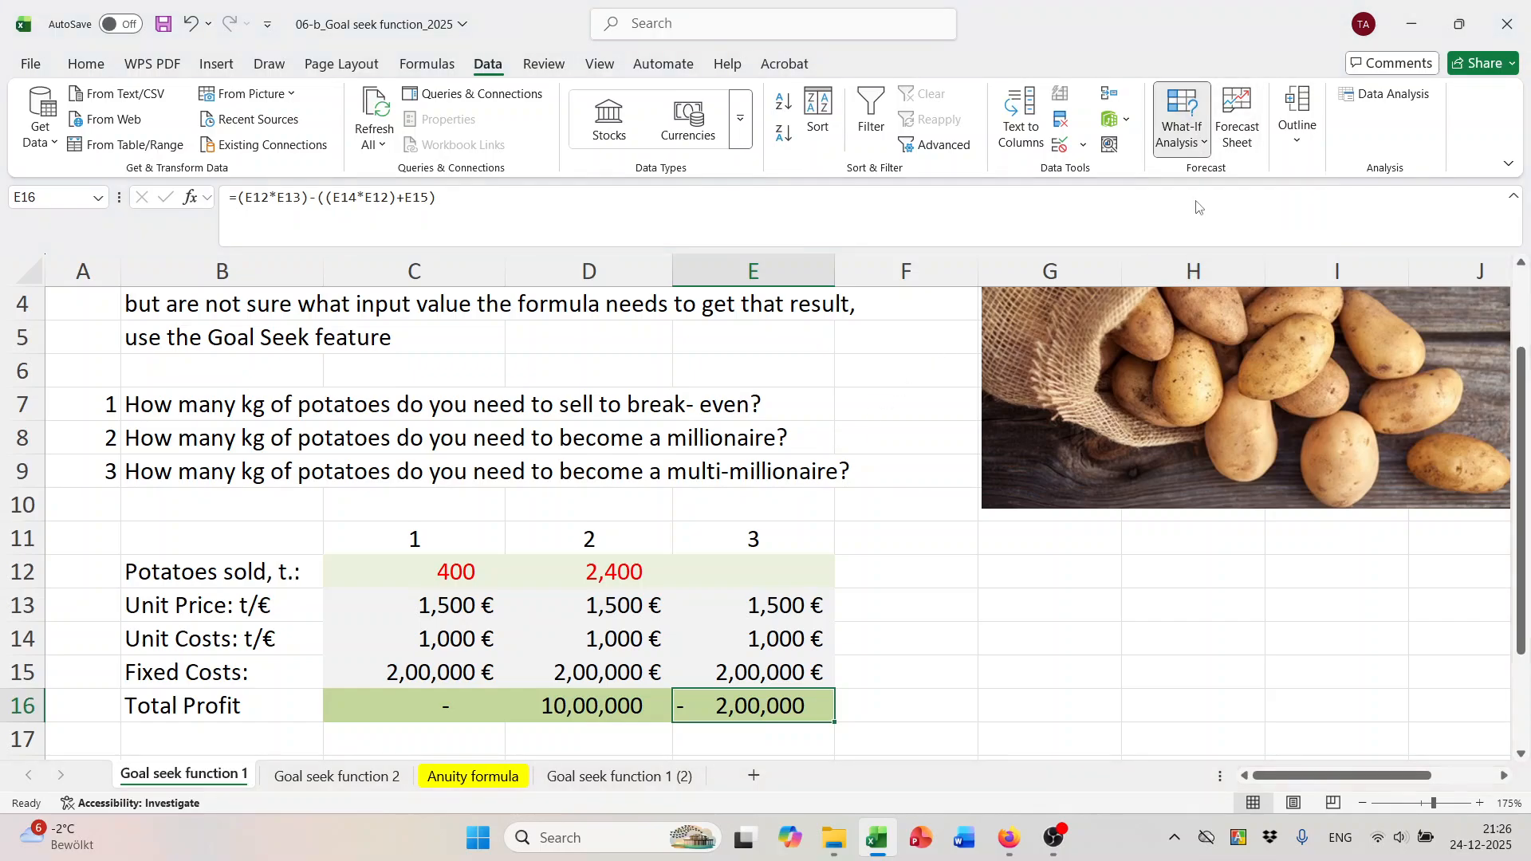
{"action": "left_click", "coordinate": [1197, 203]}
{"action": "left_click", "coordinate": [749, 703]}
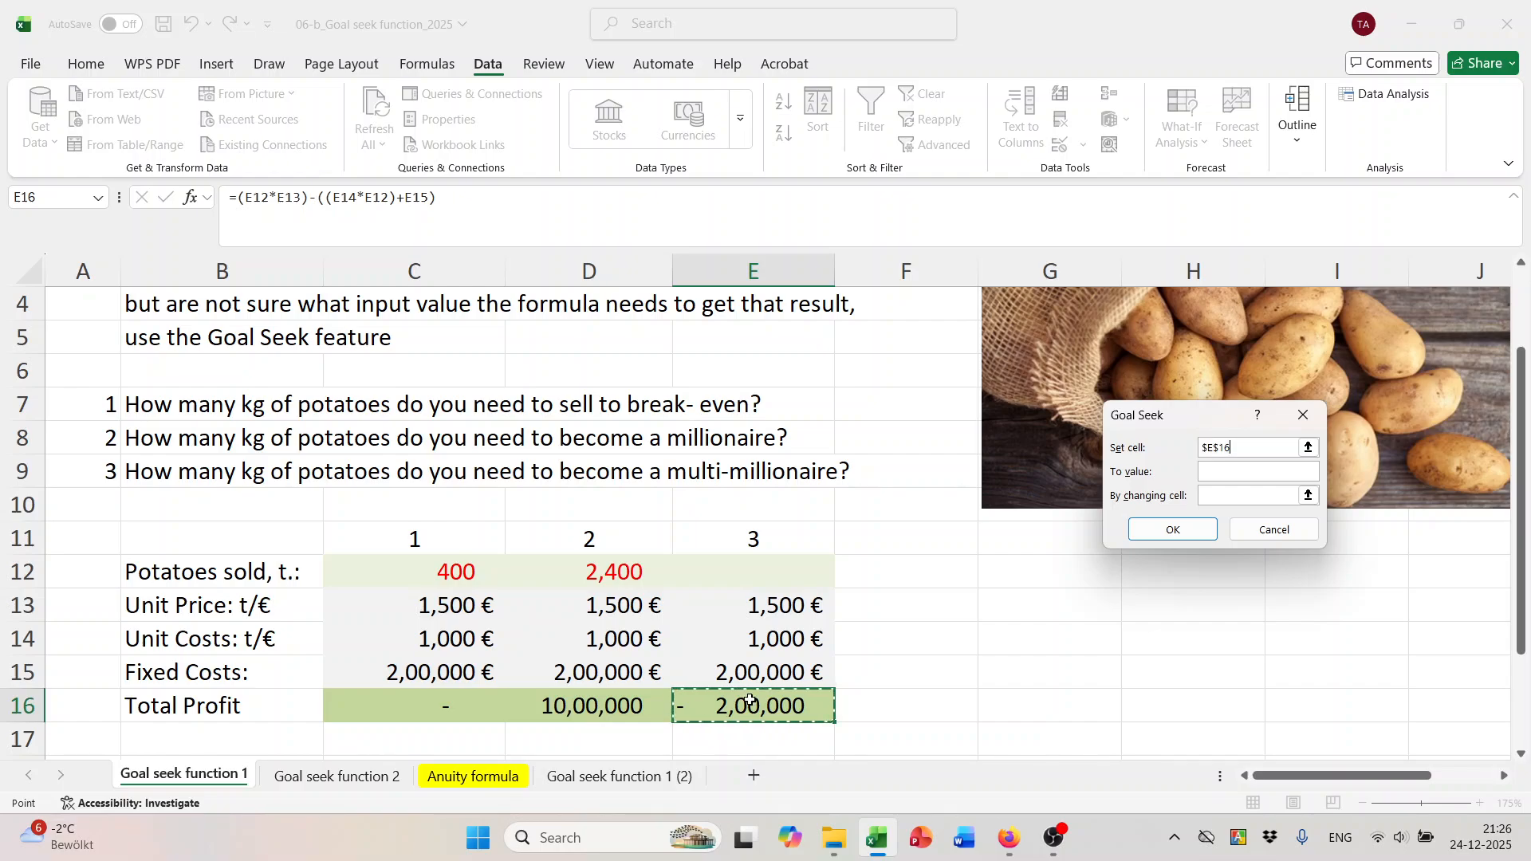
{"action": "left_click", "coordinate": [1205, 471]}
{"action": "type", "text": "2000000"}
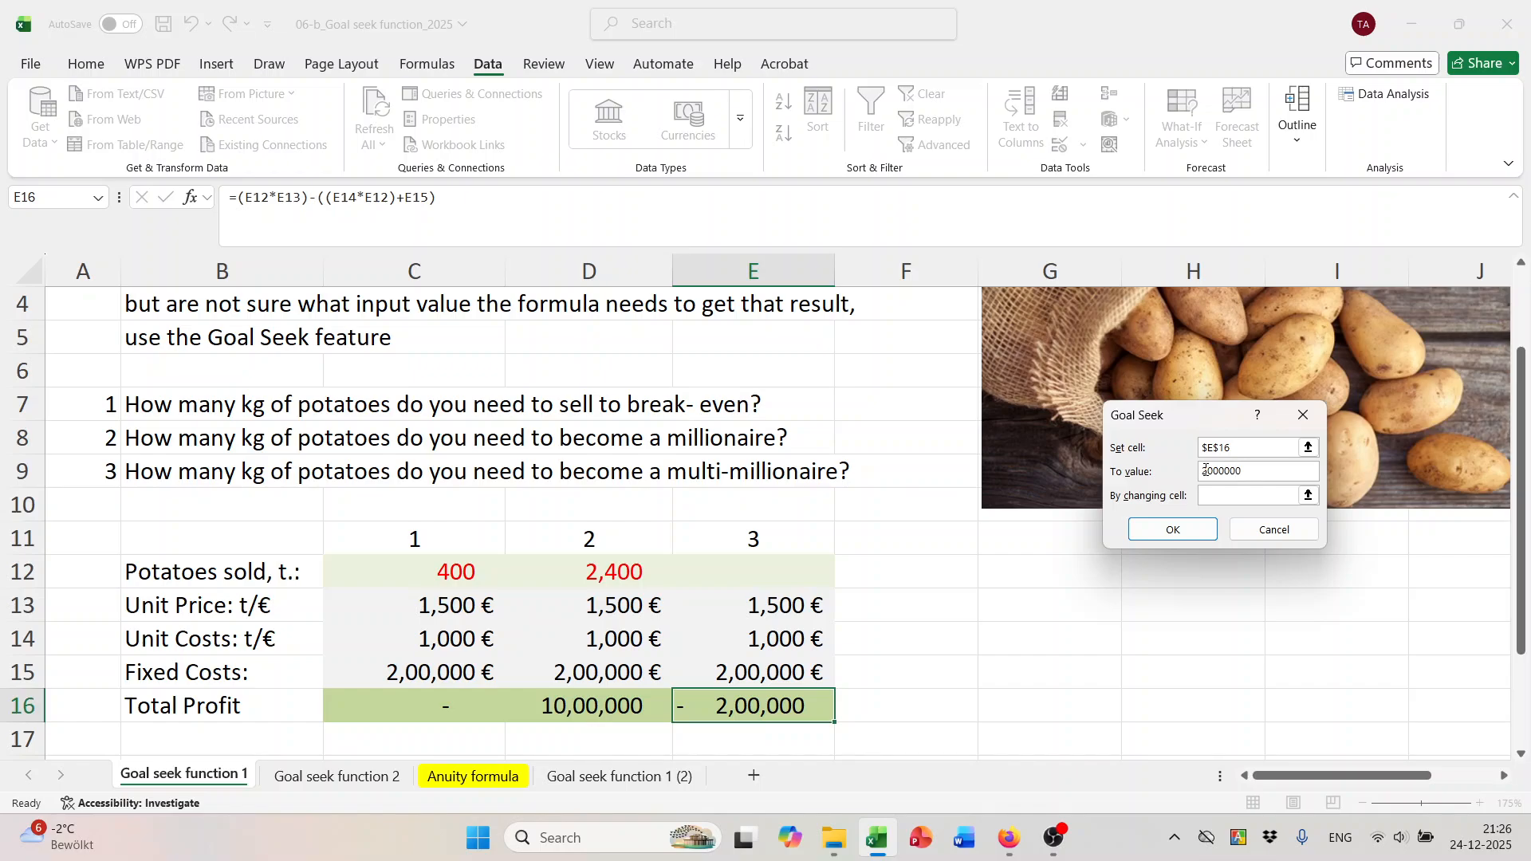
{"action": "key", "text": "Tab"}
{"action": "left_click", "coordinate": [772, 572]}
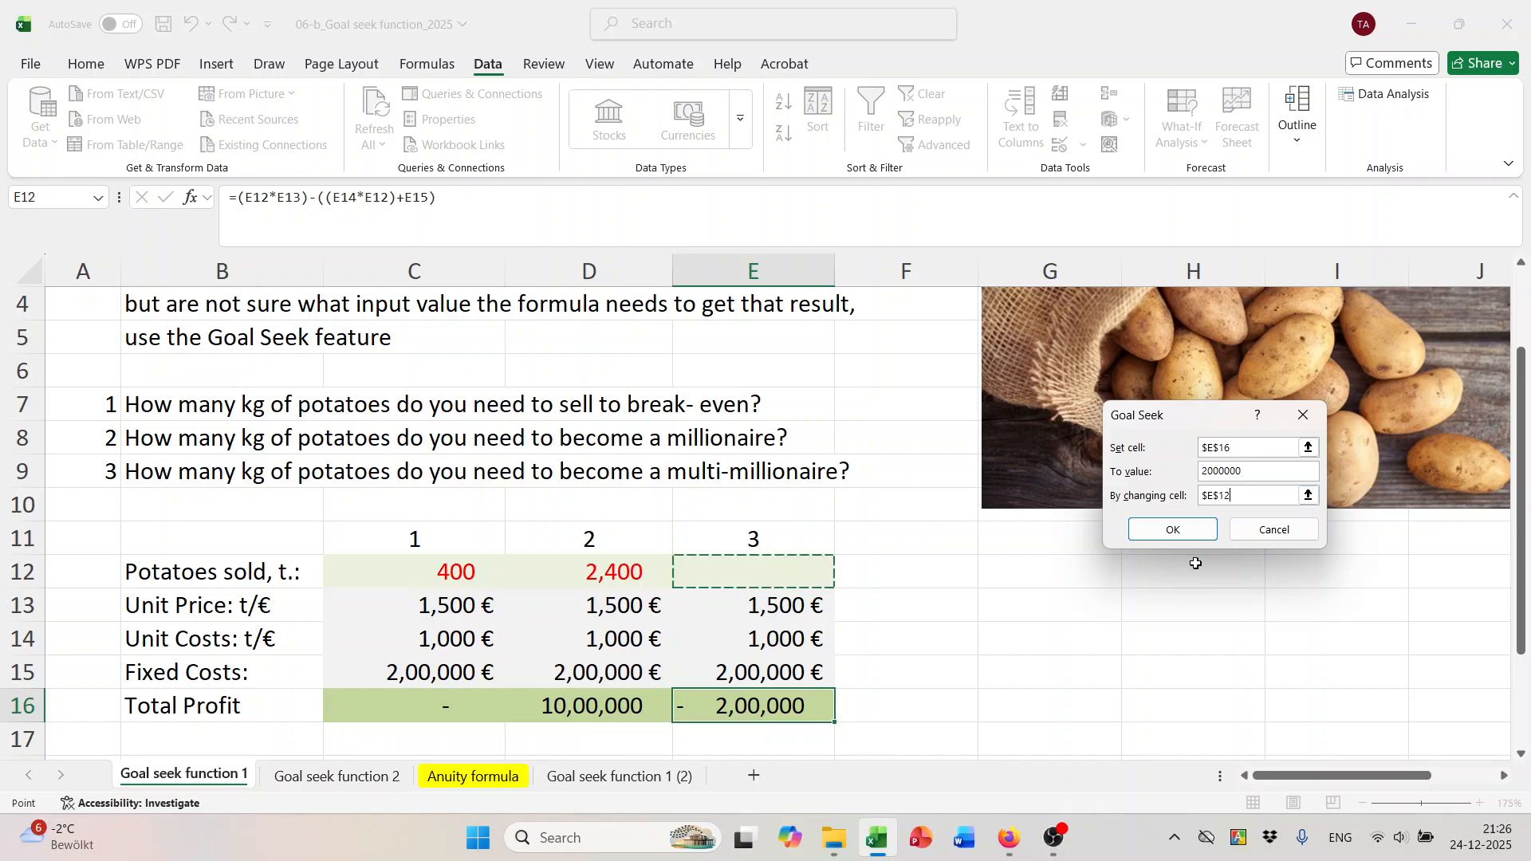
{"action": "left_click", "coordinate": [1173, 530]}
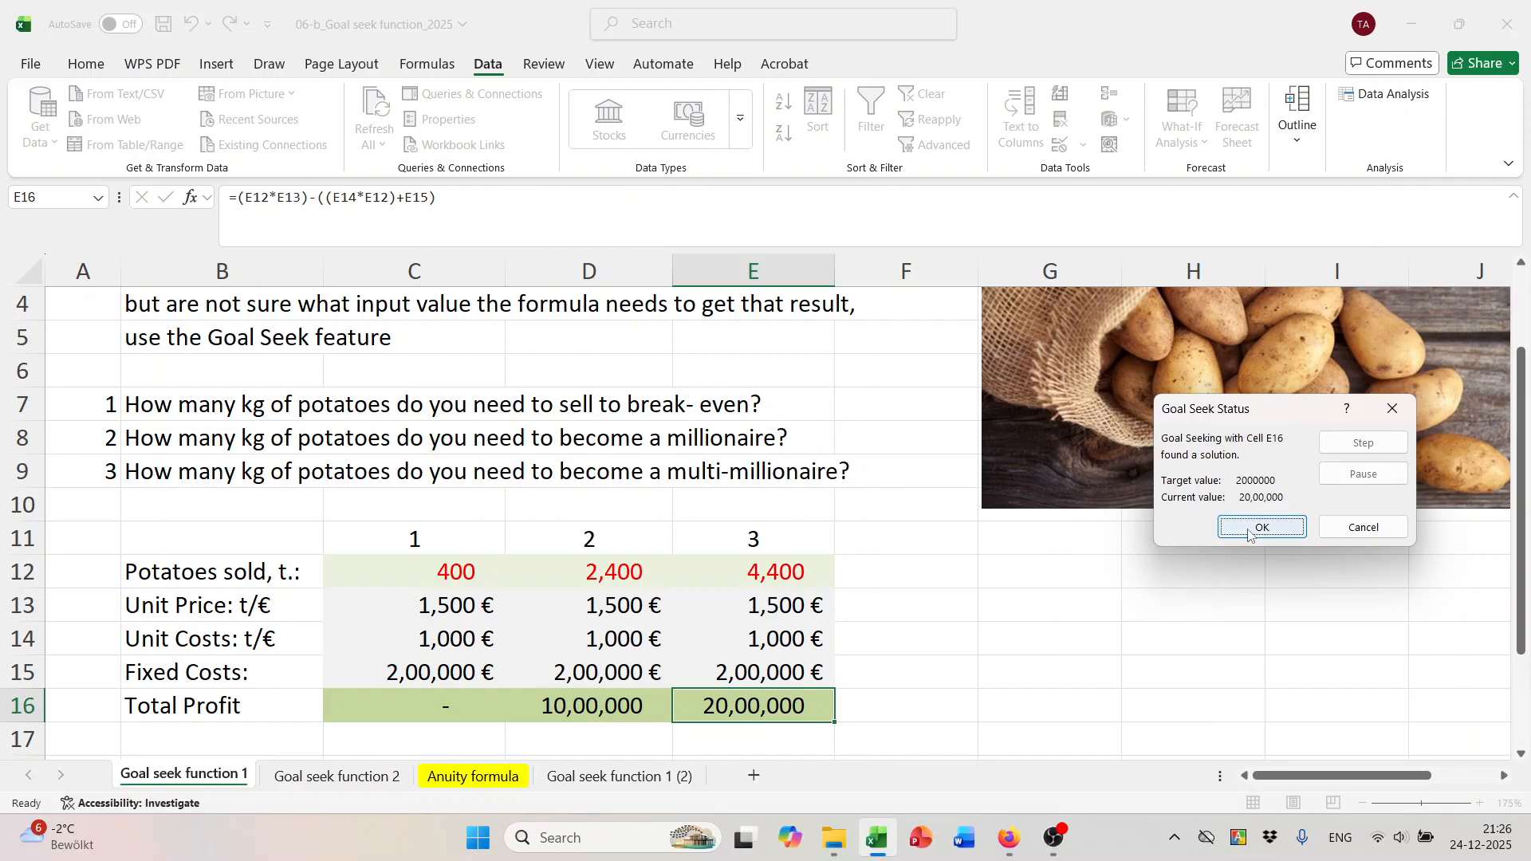
{"action": "left_click", "coordinate": [1248, 529]}
Review the Total Profit cells D16 and E16 and inspect the formula in E16 without changing it.
{"action": "scroll", "coordinate": [960, 605], "scroll_direction": "down", "scroll_amount": 3}
{"action": "scroll", "coordinate": [961, 606], "scroll_direction": "up", "scroll_amount": 3}
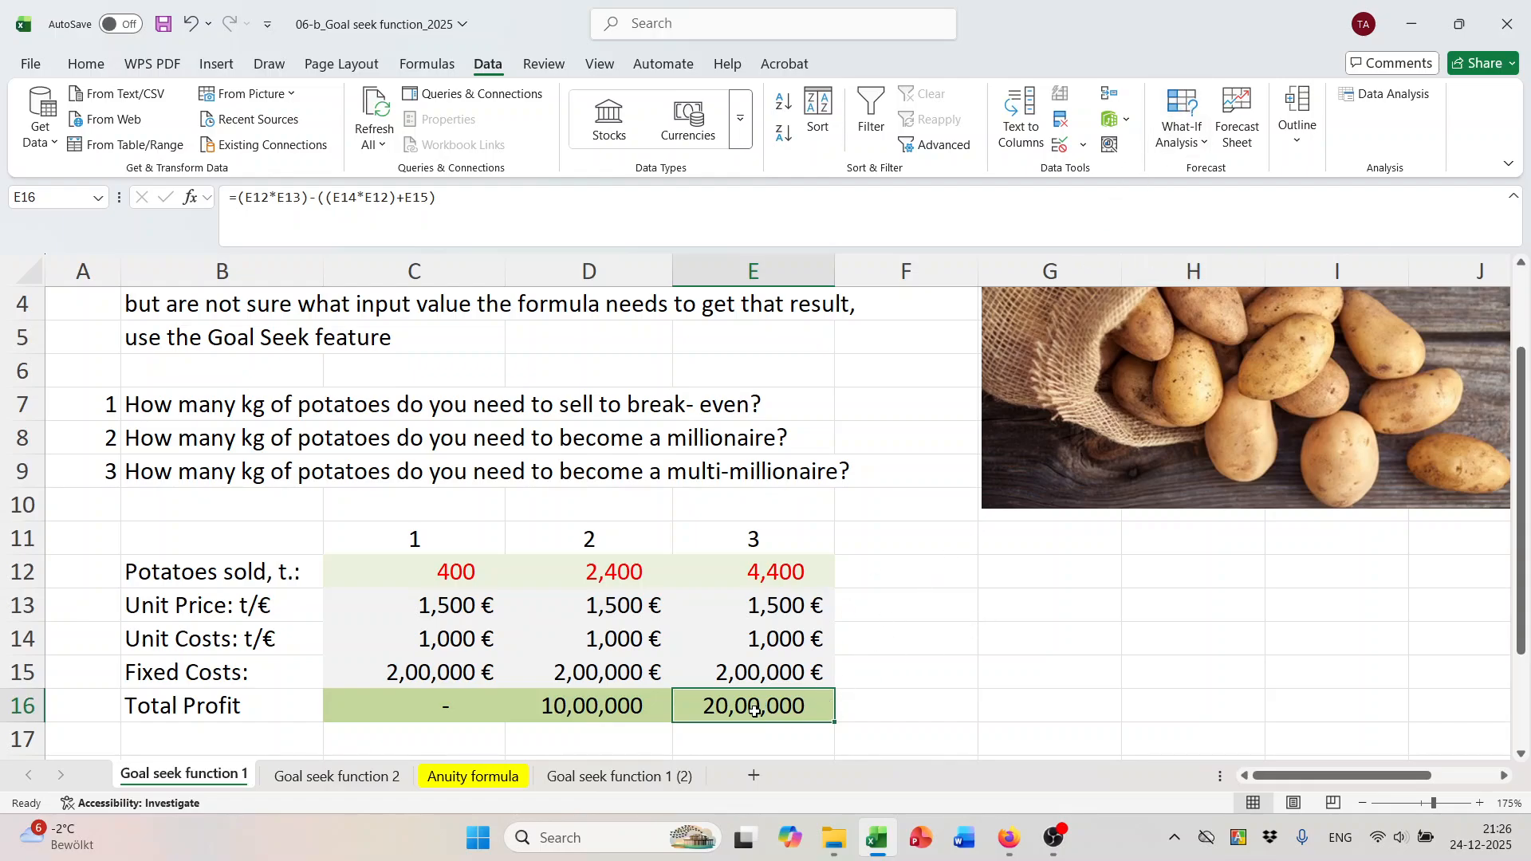
{"action": "left_click", "coordinate": [624, 705]}
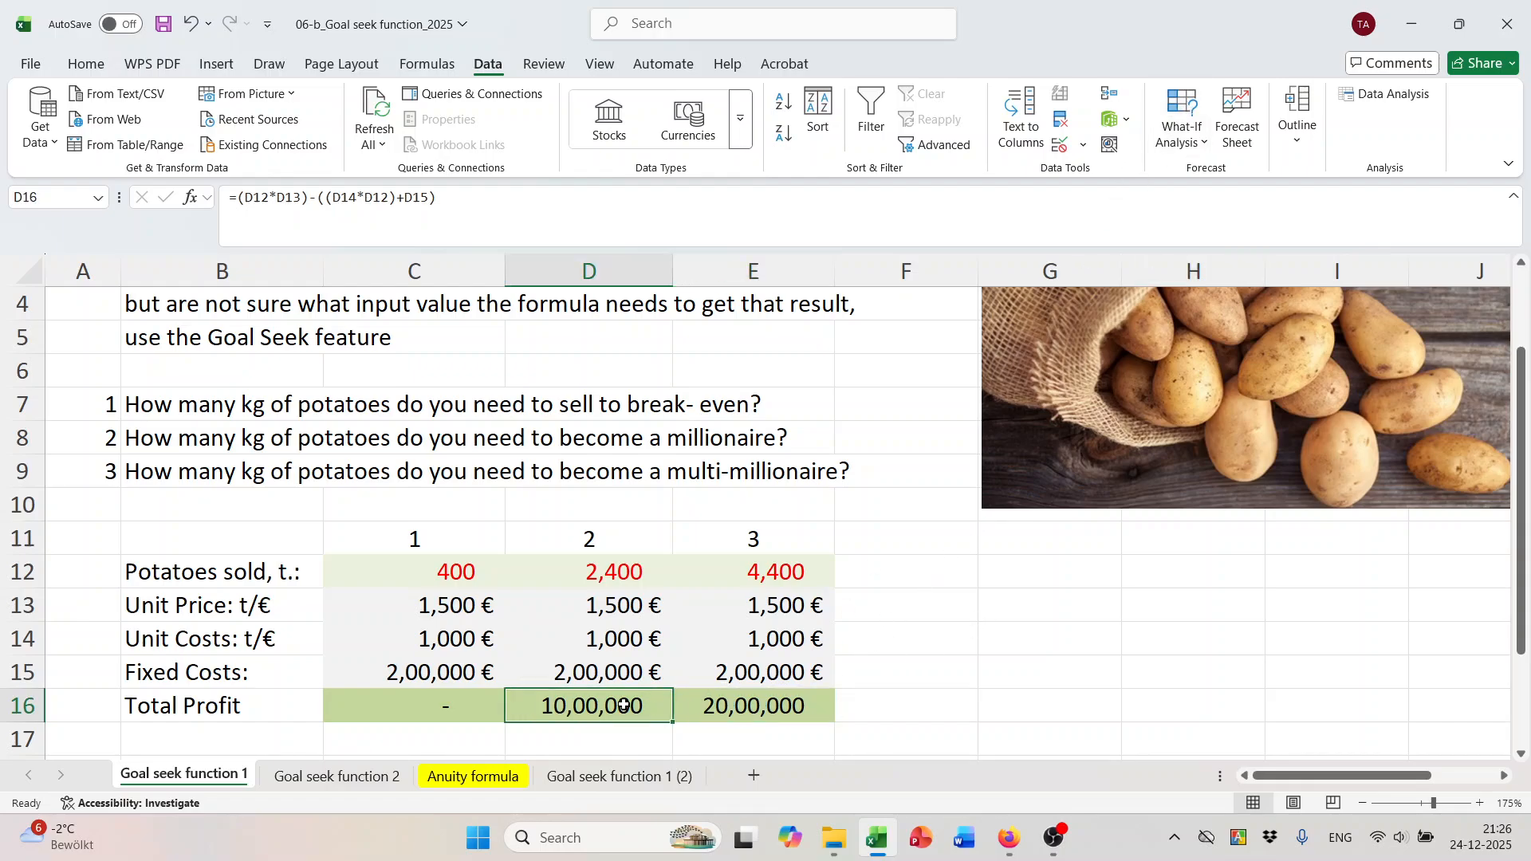
{"action": "left_click", "coordinate": [717, 698]}
{"action": "left_click", "coordinate": [474, 210]}
{"action": "left_click_drag", "start_coordinate": [405, 198], "coordinate": [229, 197]}
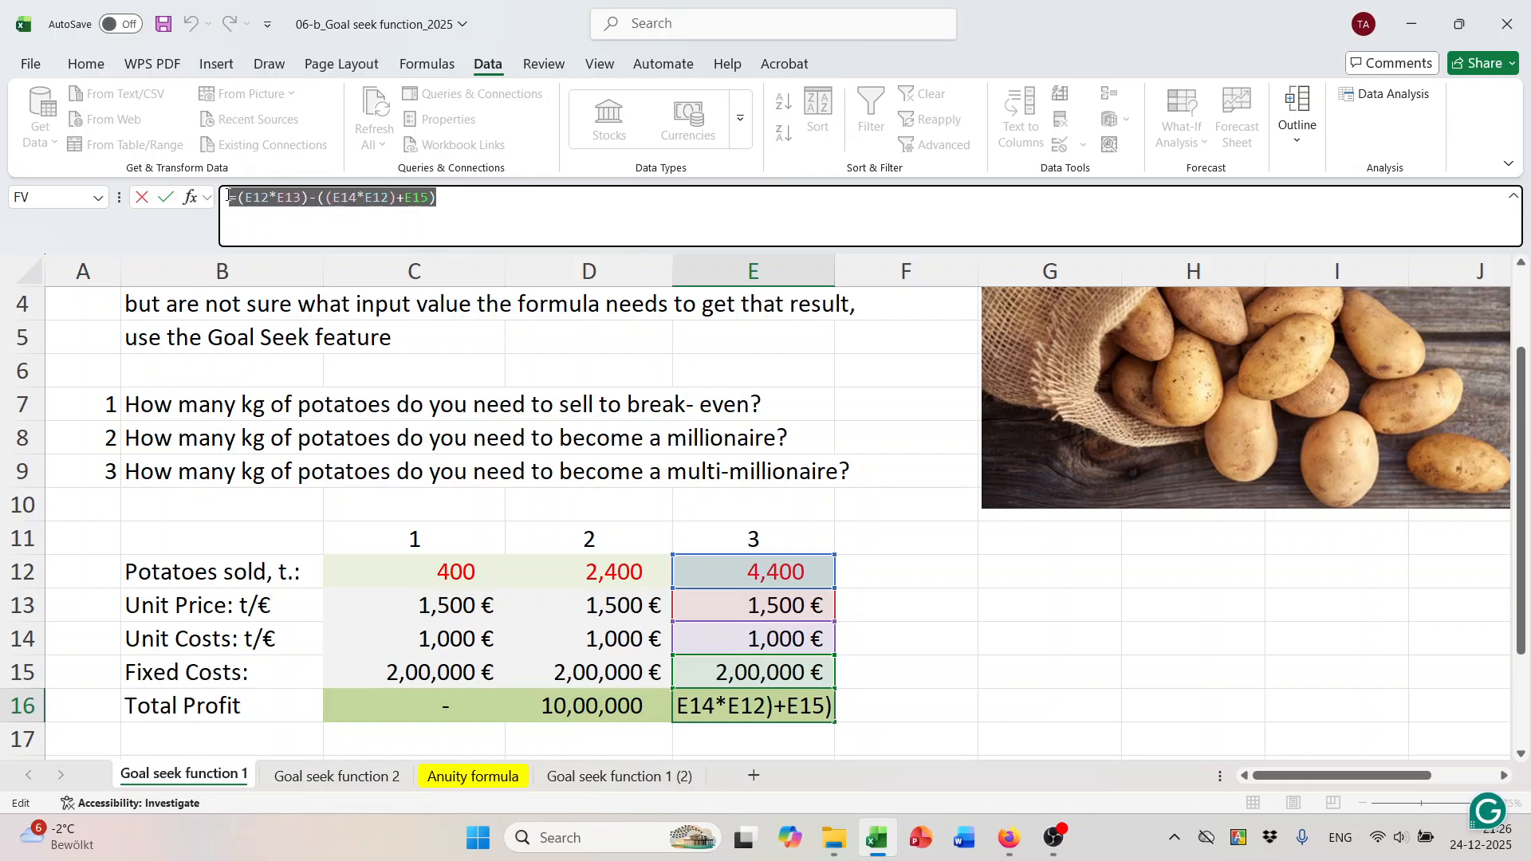
{"action": "mouse_move", "coordinate": [349, 205]}
{"action": "left_click", "coordinate": [1022, 605]}
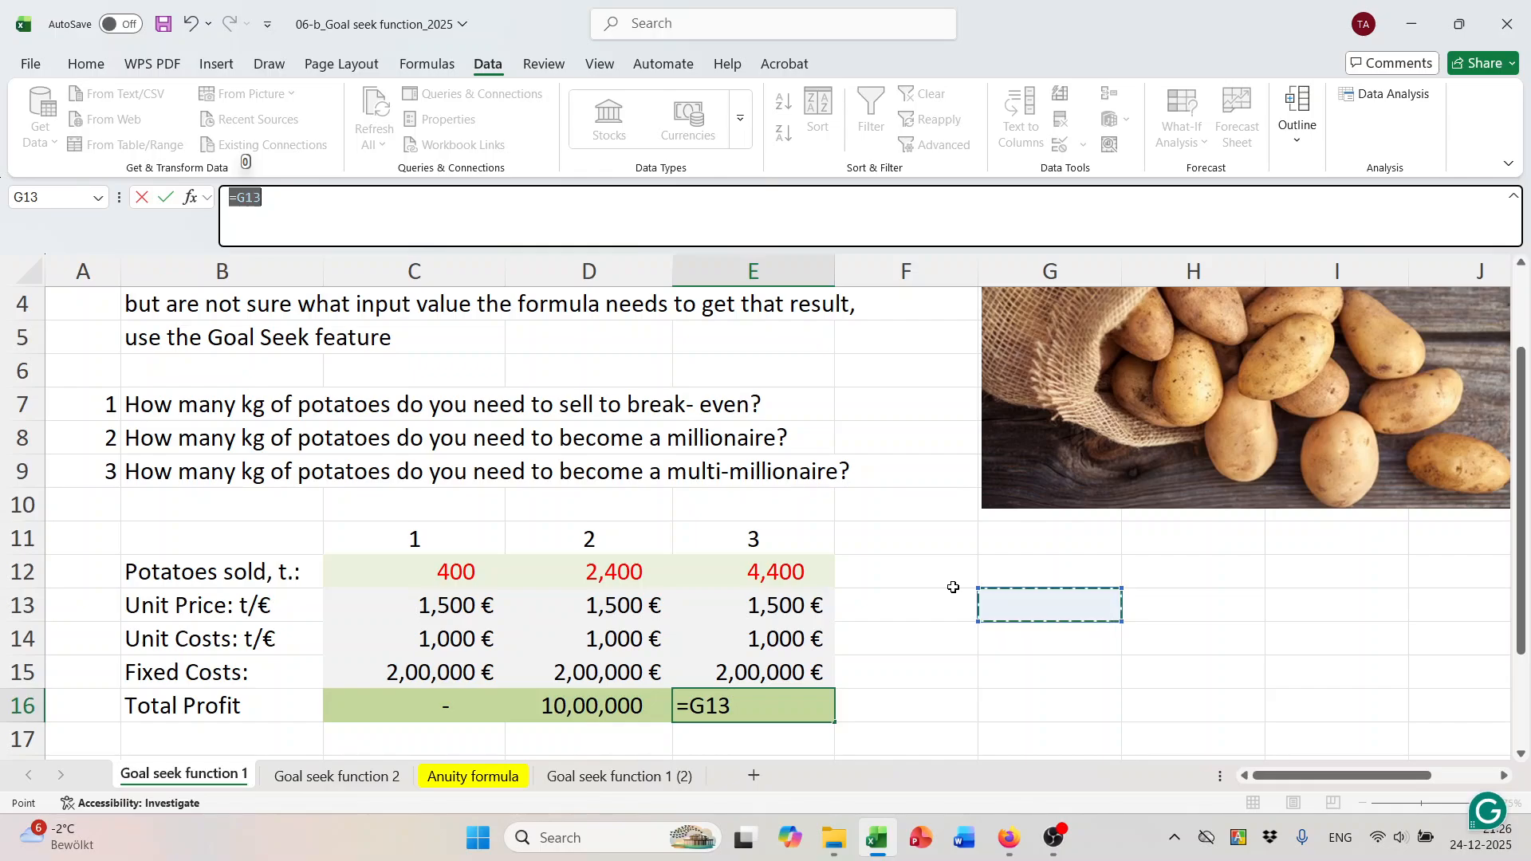
{"action": "key", "text": "Escape"}
Switch to the Goal seek function 2 sheet and examine the loan table, selecting the future values in G9:I9.
{"action": "left_click", "coordinate": [351, 783]}
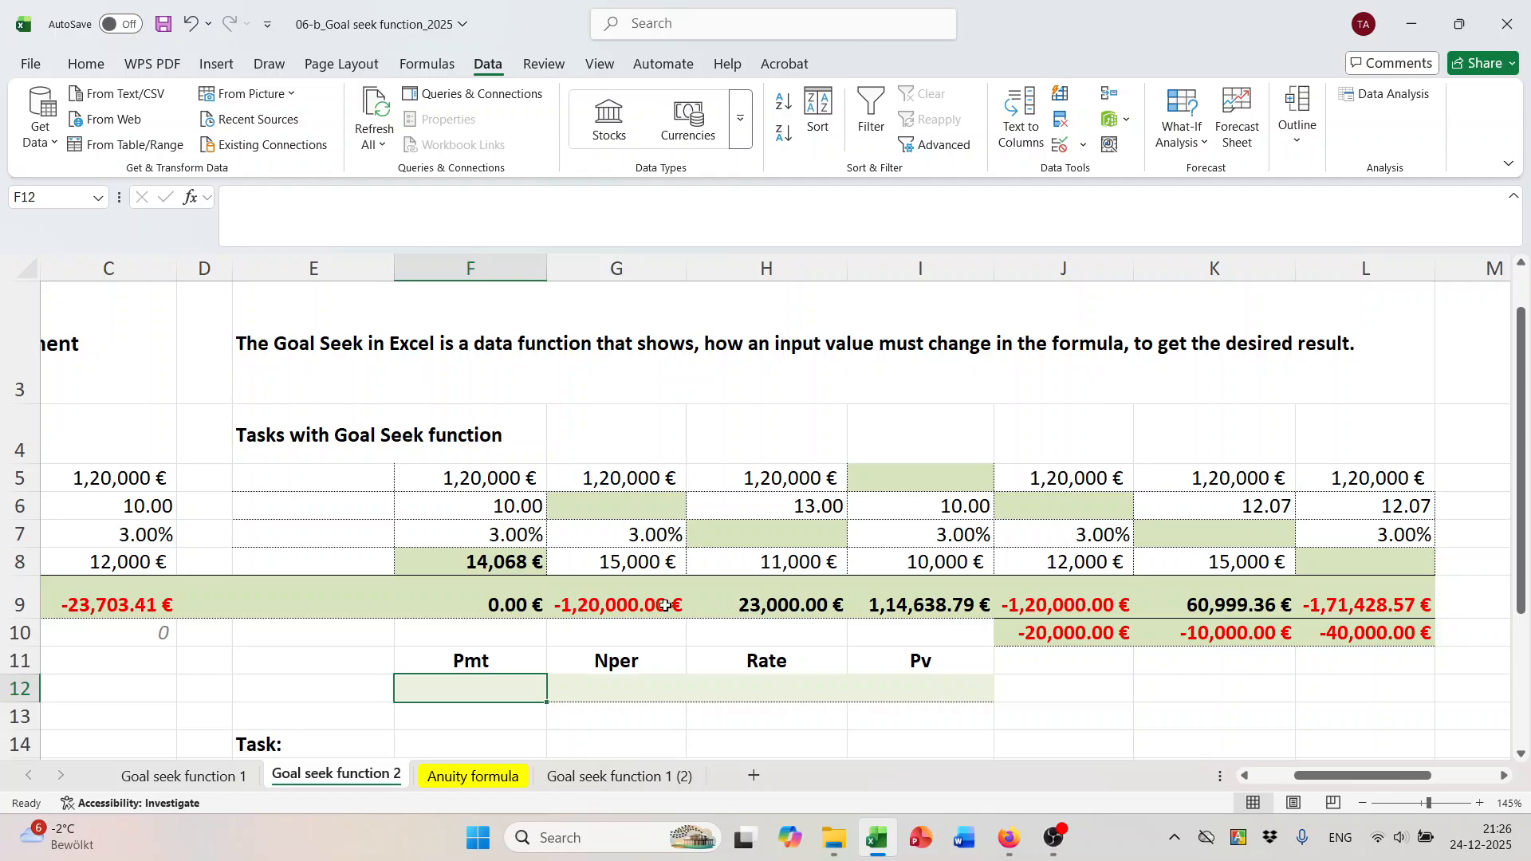
{"action": "left_click_drag", "start_coordinate": [1360, 776], "coordinate": [1268, 778]}
{"action": "left_click_drag", "start_coordinate": [969, 610], "coordinate": [1307, 610]}
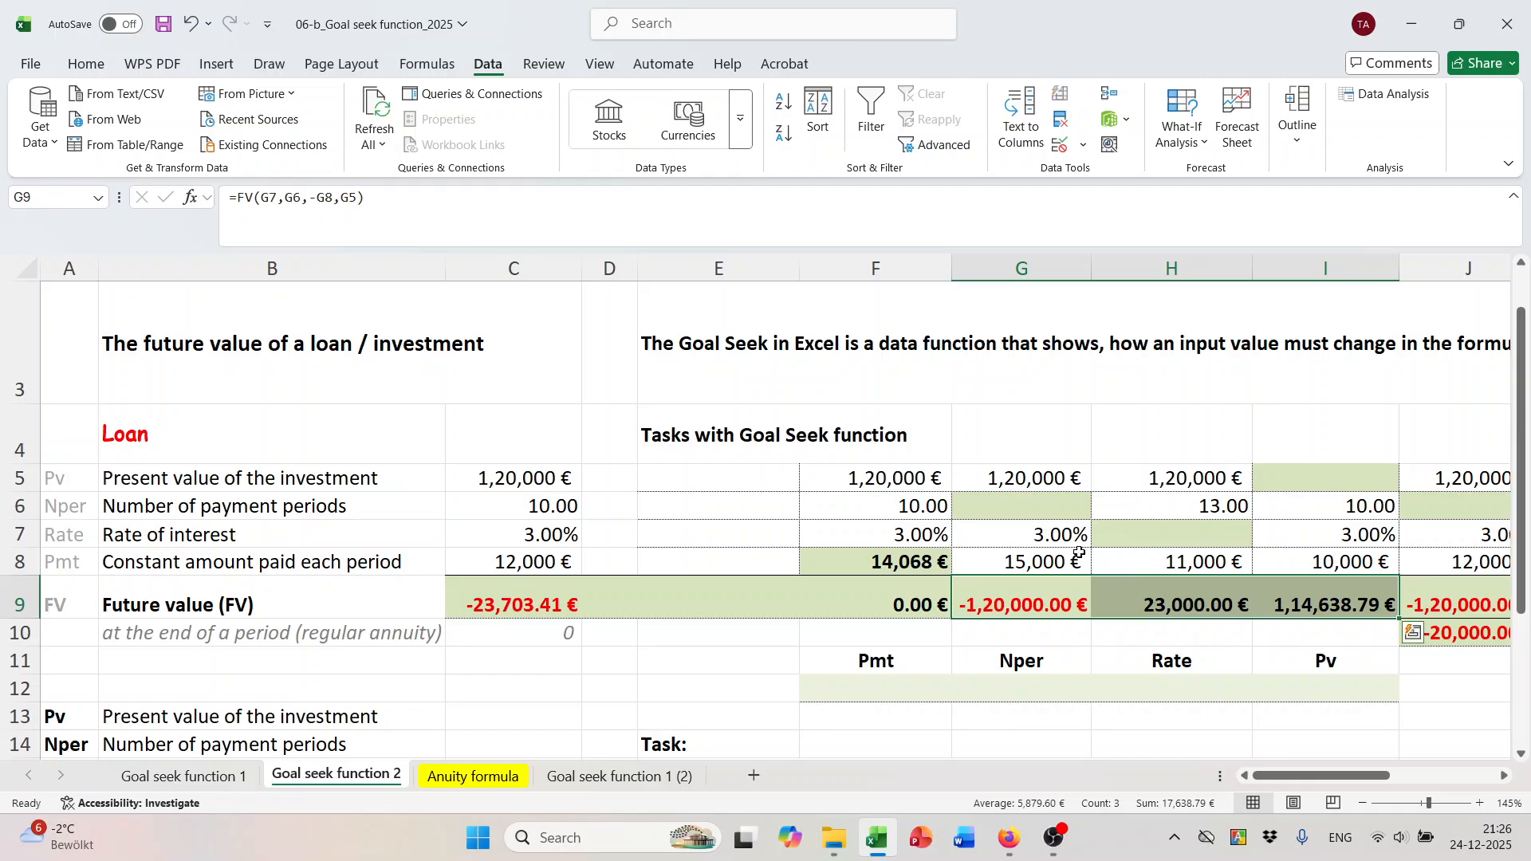
Use Goal Seek to bring the future value in G9 to 0 by changing the number of periods in G6, and keep the solution.
{"action": "left_click", "coordinate": [1024, 506]}
{"action": "left_click", "coordinate": [1222, 543]}
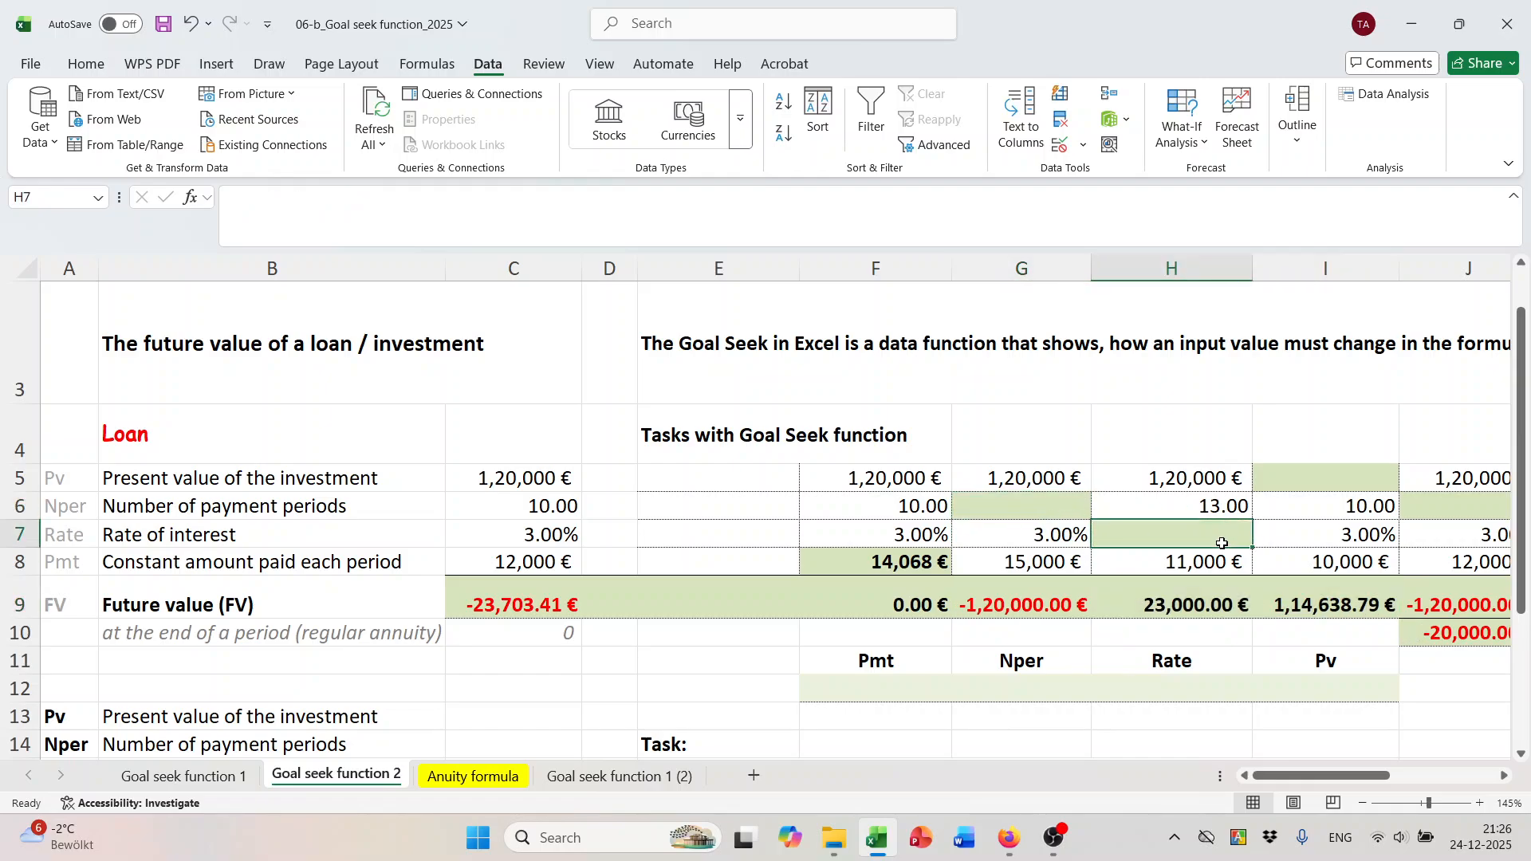
{"action": "left_click", "coordinate": [997, 505]}
{"action": "left_click", "coordinate": [1032, 609]}
{"action": "left_click", "coordinate": [1017, 519]}
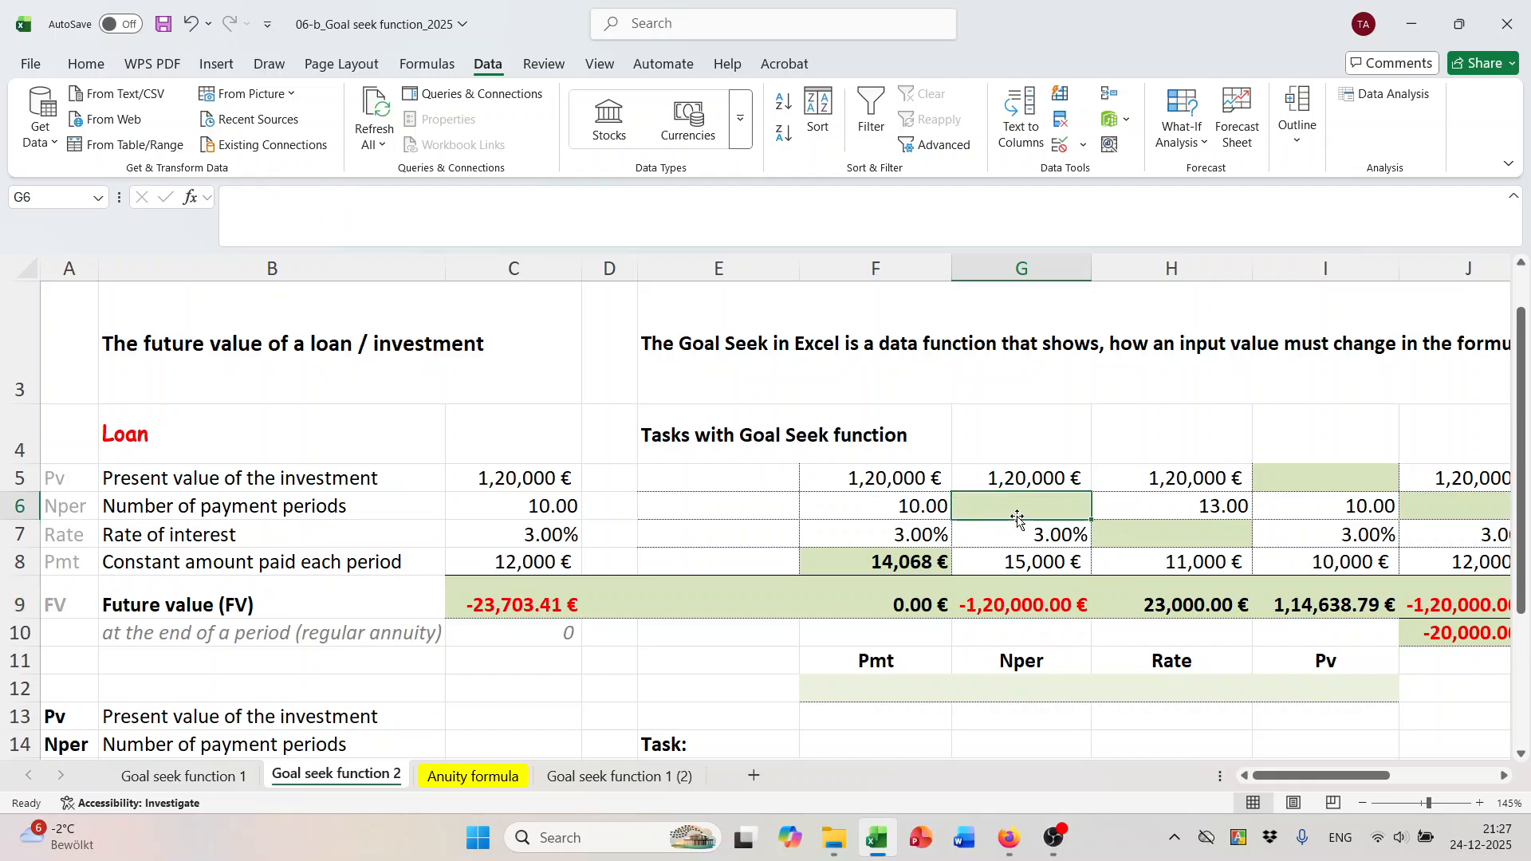
{"action": "left_click", "coordinate": [1029, 607]}
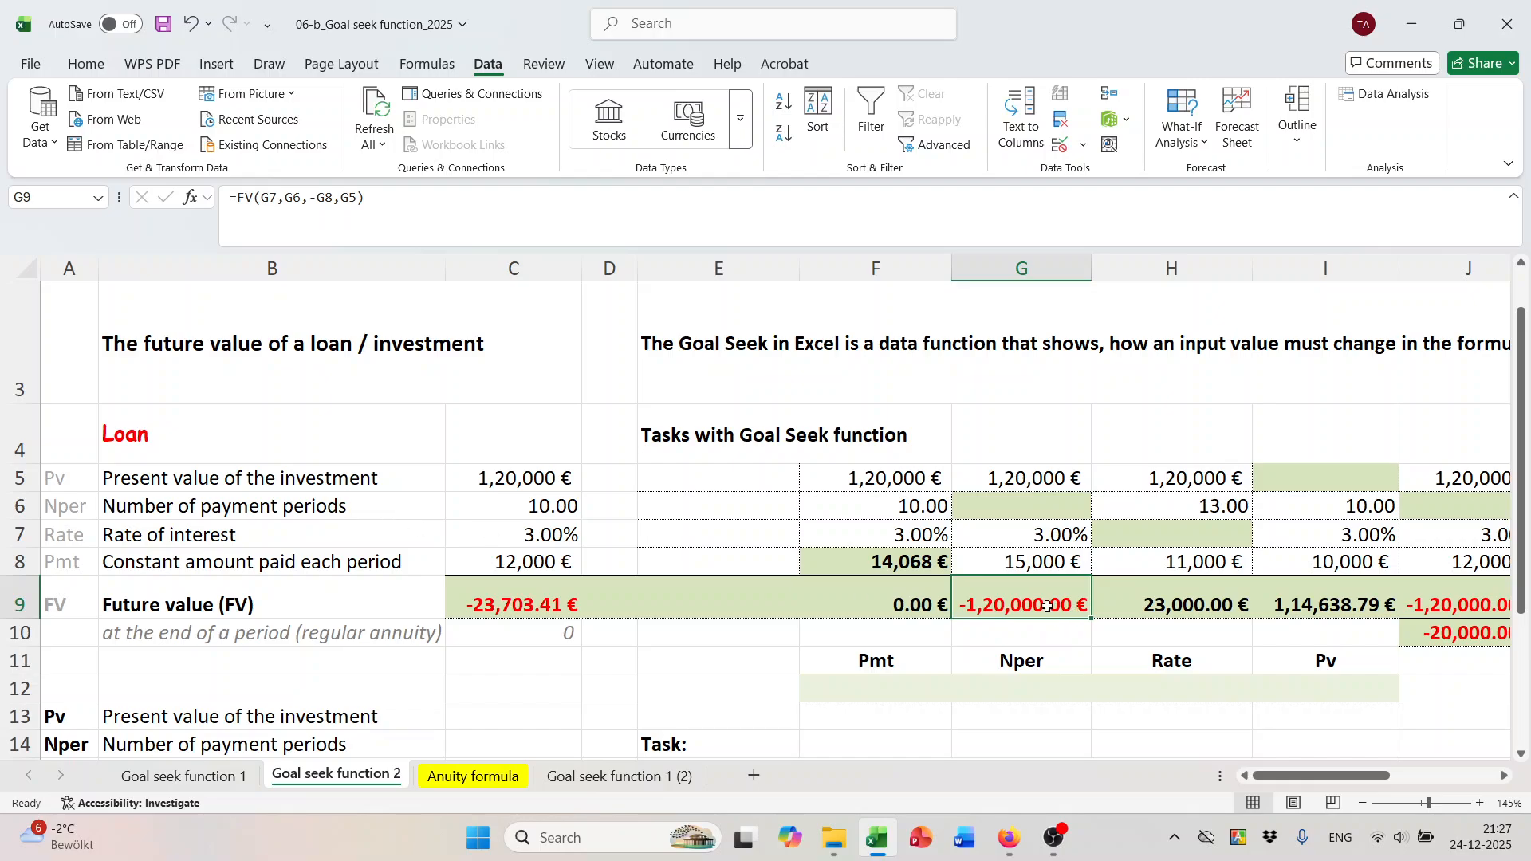
{"action": "left_click", "coordinate": [1205, 149]}
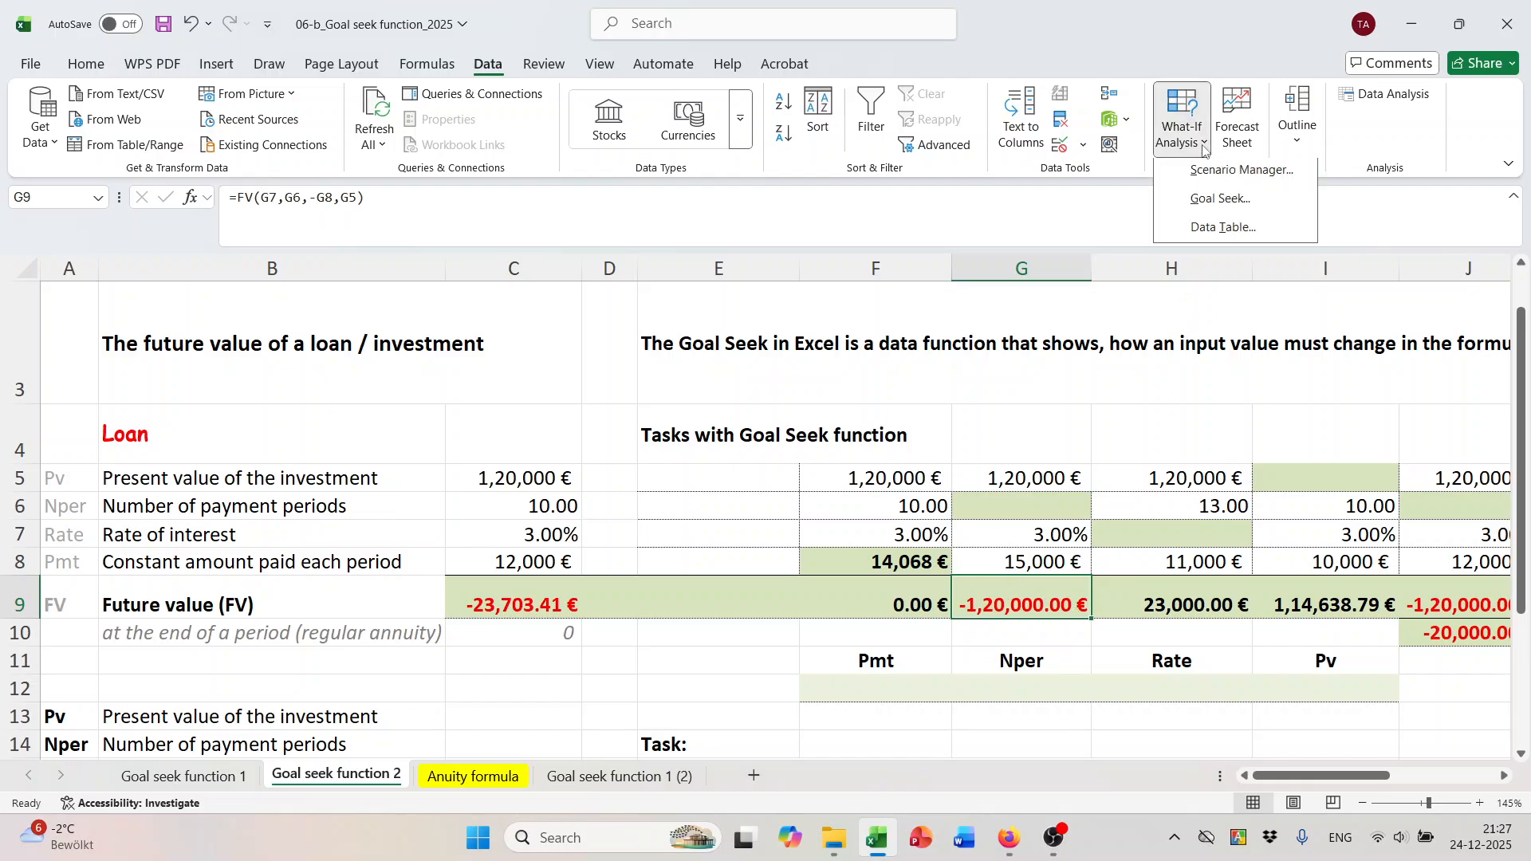
{"action": "left_click", "coordinate": [1220, 199]}
{"action": "left_click_drag", "start_coordinate": [1227, 421], "coordinate": [602, 417]}
{"action": "left_click", "coordinate": [1037, 602]}
{"action": "left_click", "coordinate": [679, 470]}
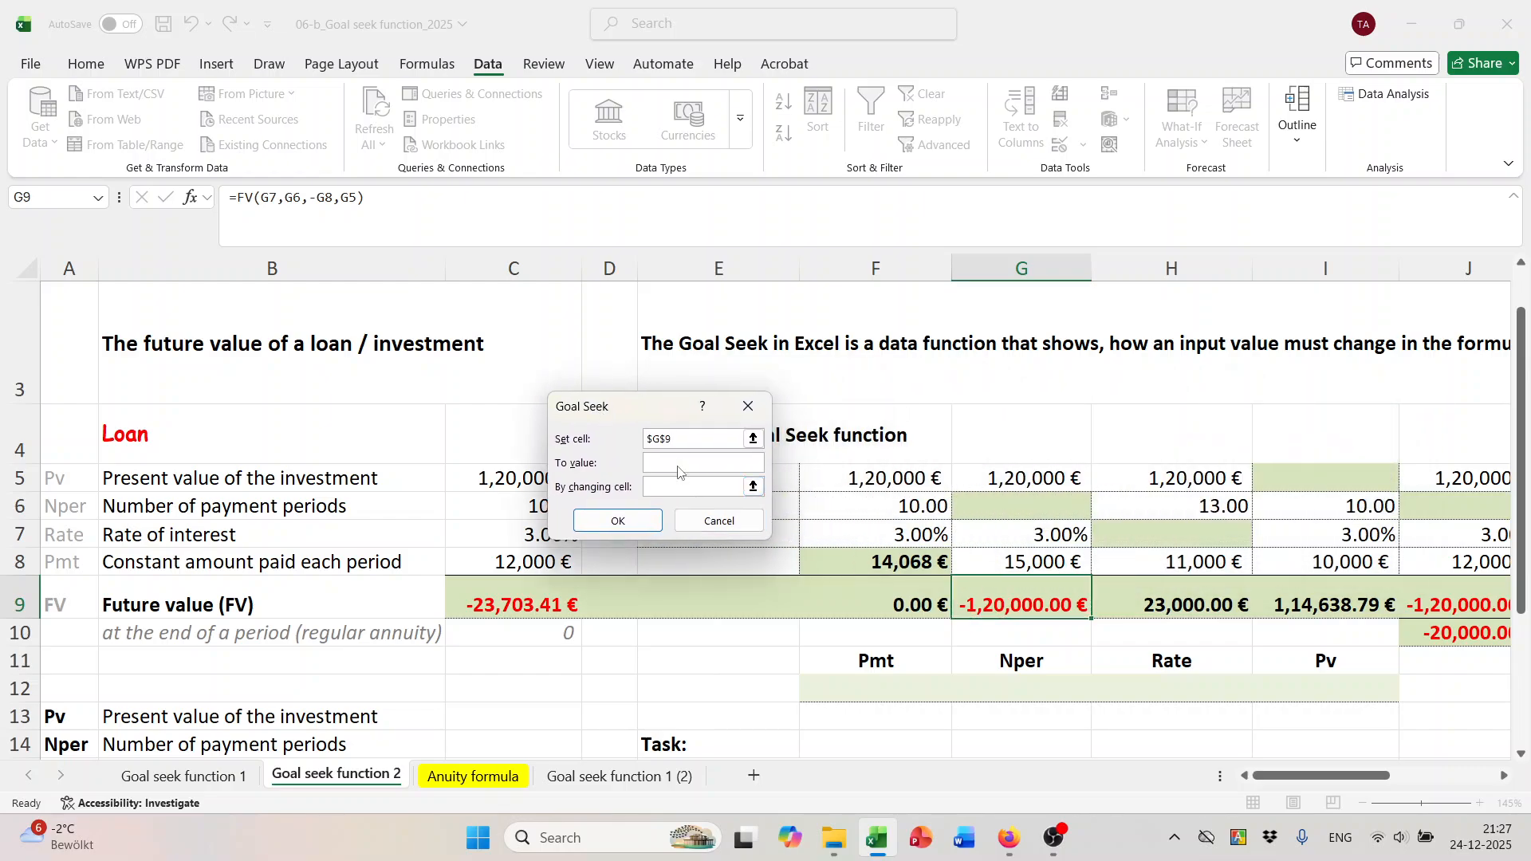
{"action": "type", "text": "0"}
{"action": "left_click", "coordinate": [1037, 507]}
{"action": "left_click", "coordinate": [619, 522]}
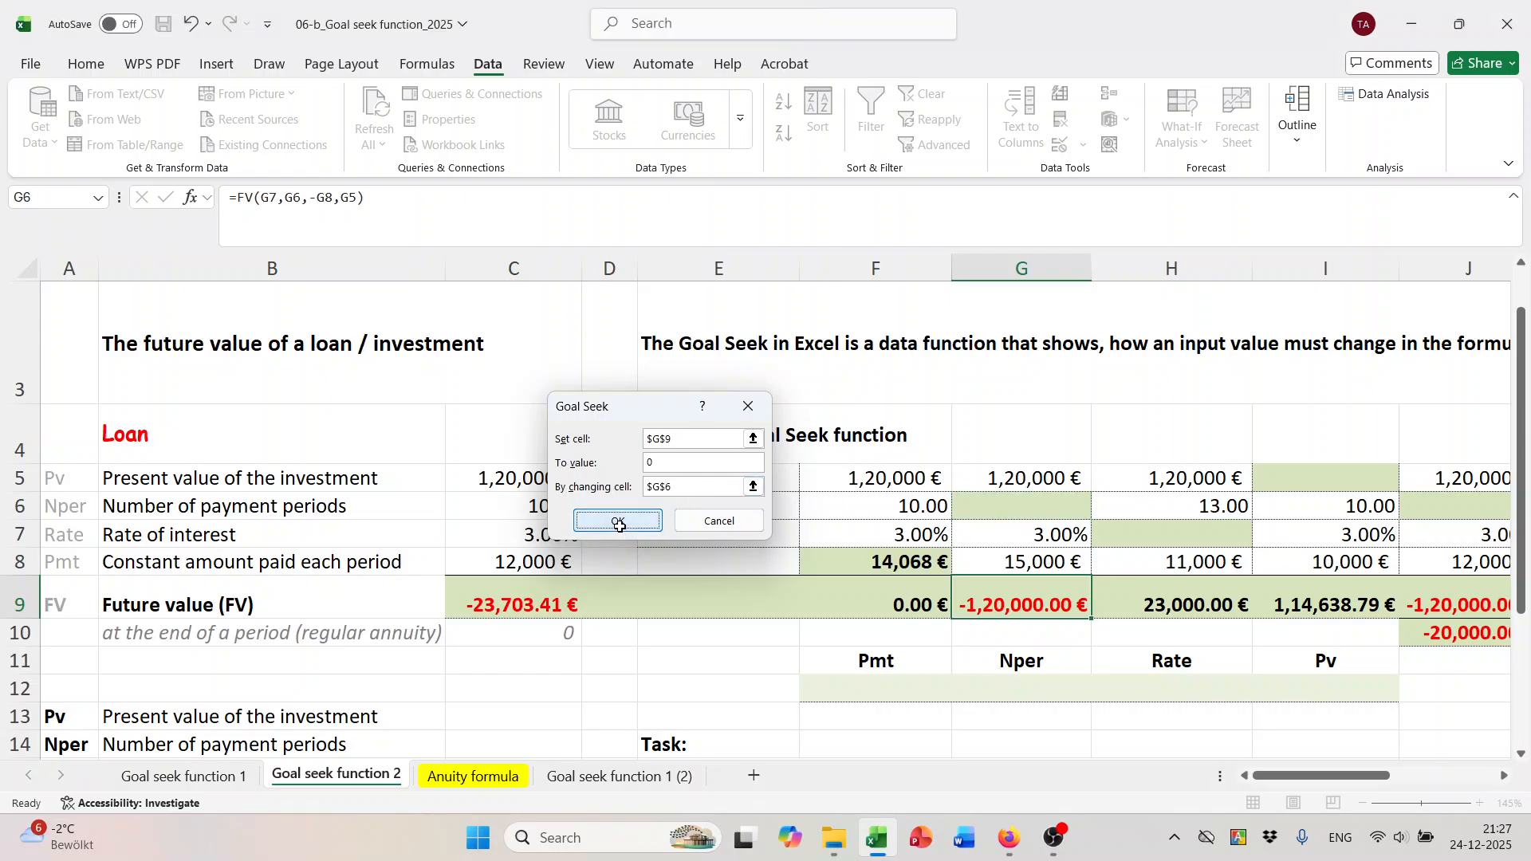
{"action": "left_click", "coordinate": [695, 523]}
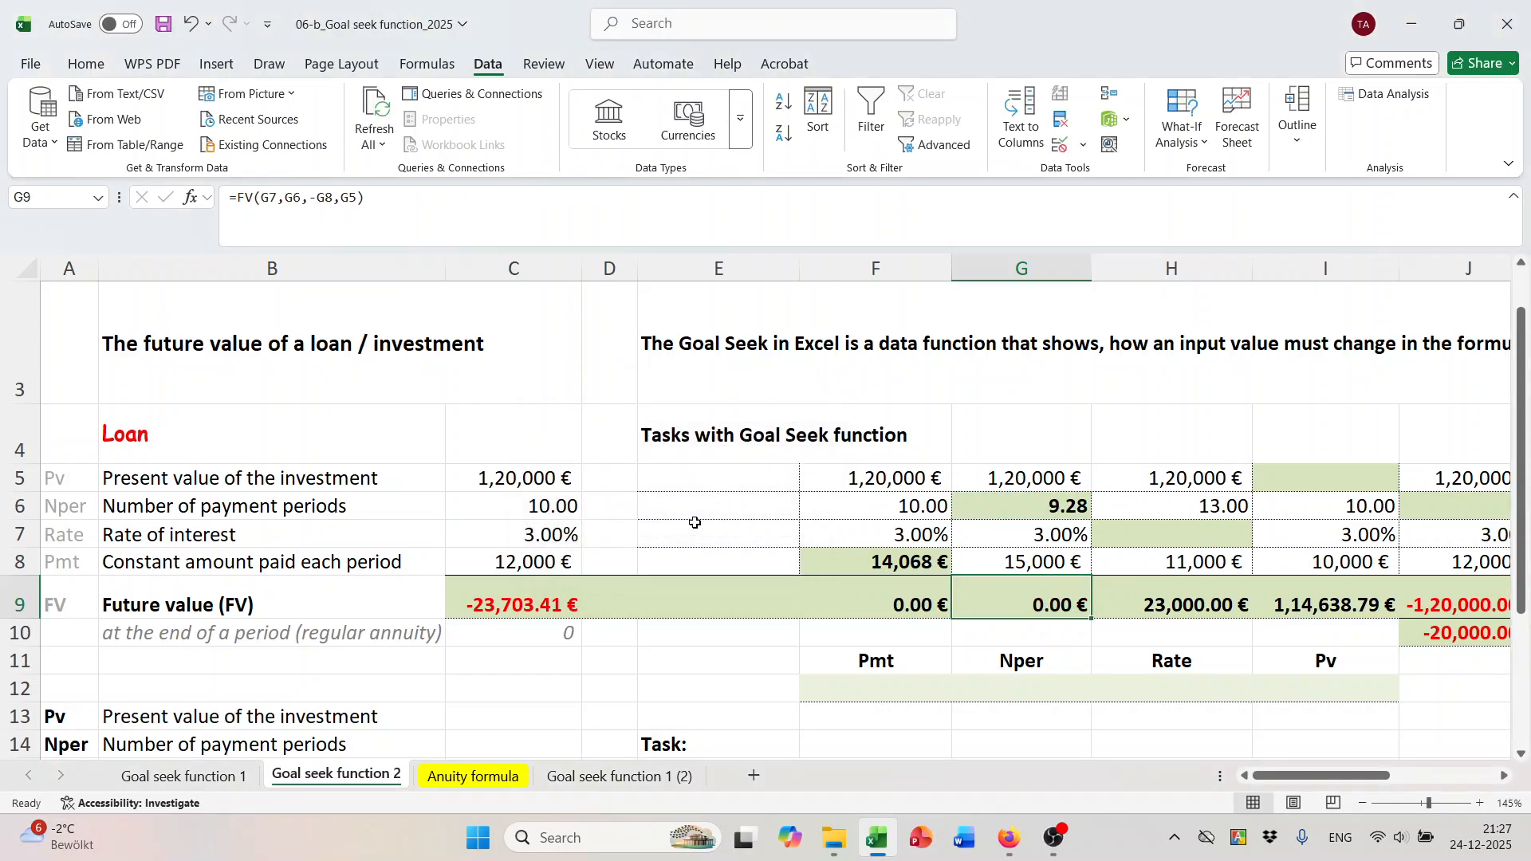
Use Goal Seek to bring the future value in H9 to 0 by changing the interest rate in H7, and keep the solution.
{"action": "left_click", "coordinate": [1191, 539]}
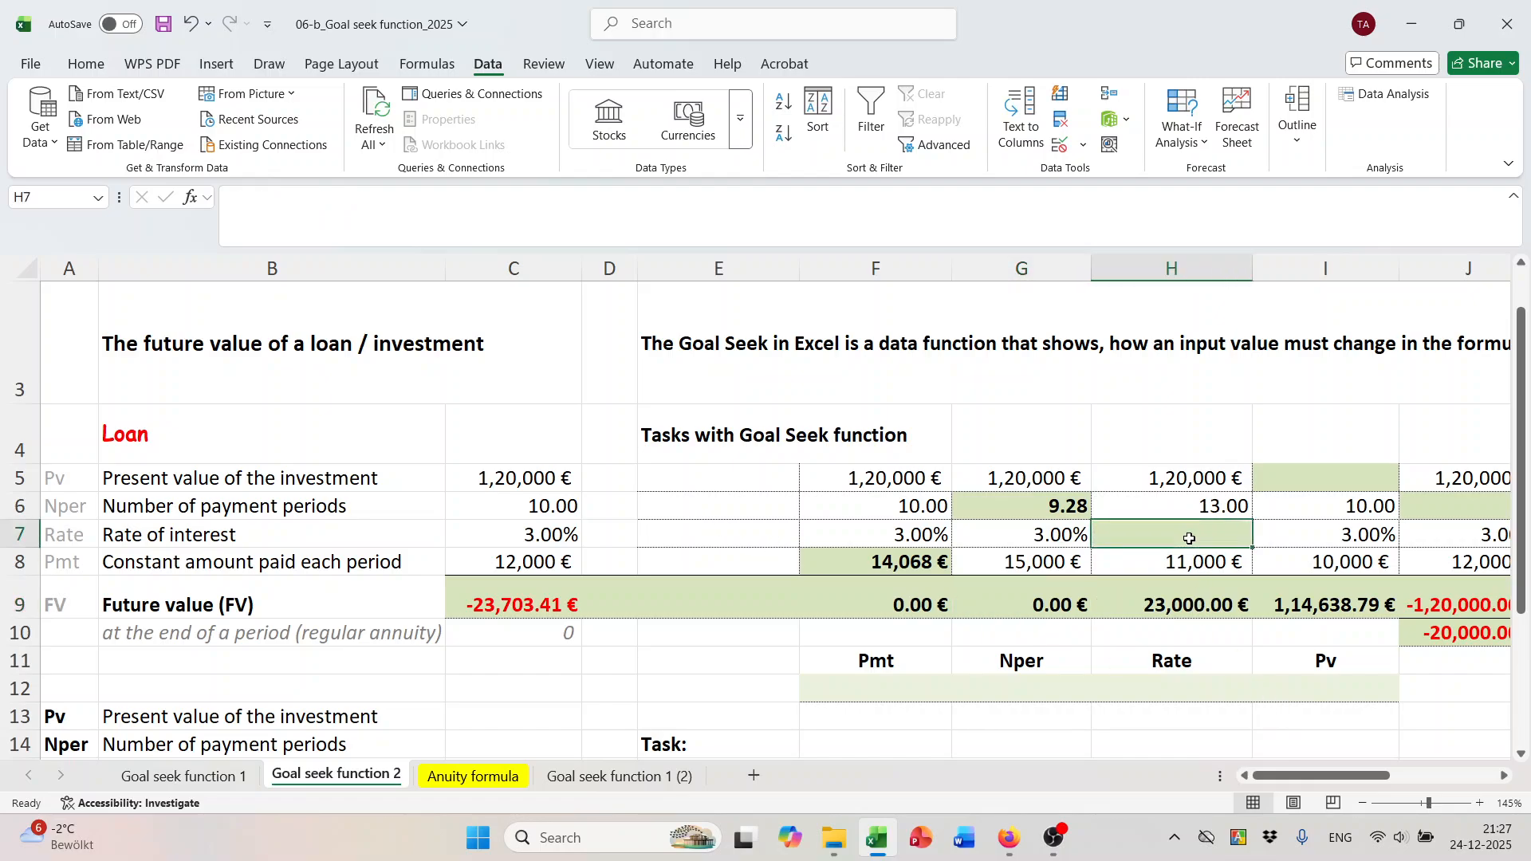
{"action": "left_click", "coordinate": [1205, 606]}
{"action": "left_click_drag", "start_coordinate": [1296, 778], "coordinate": [1320, 777]}
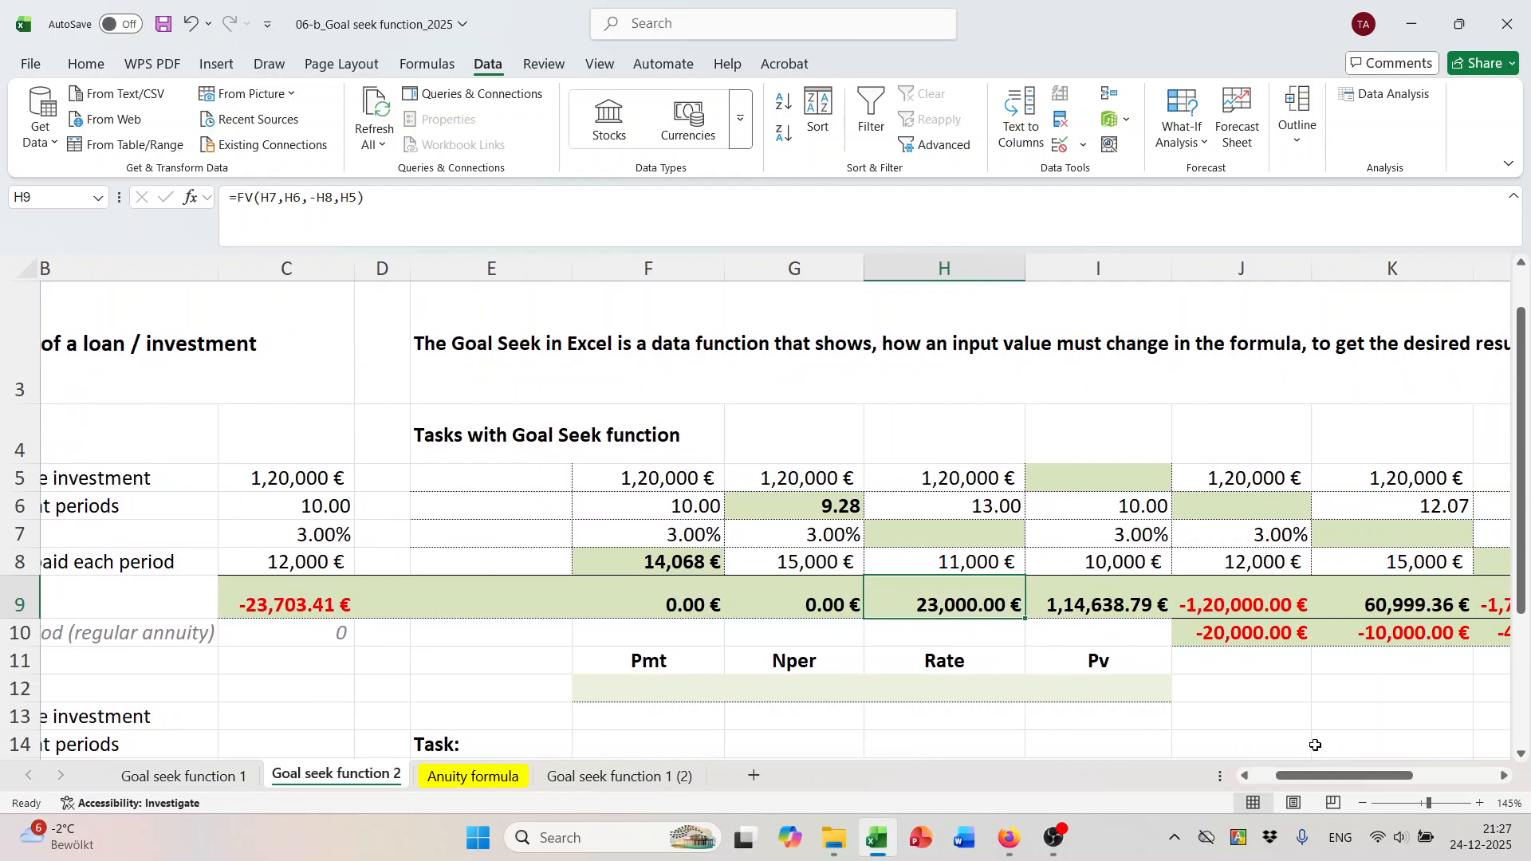
{"action": "left_click", "coordinate": [1181, 120]}
{"action": "left_click", "coordinate": [1186, 206]}
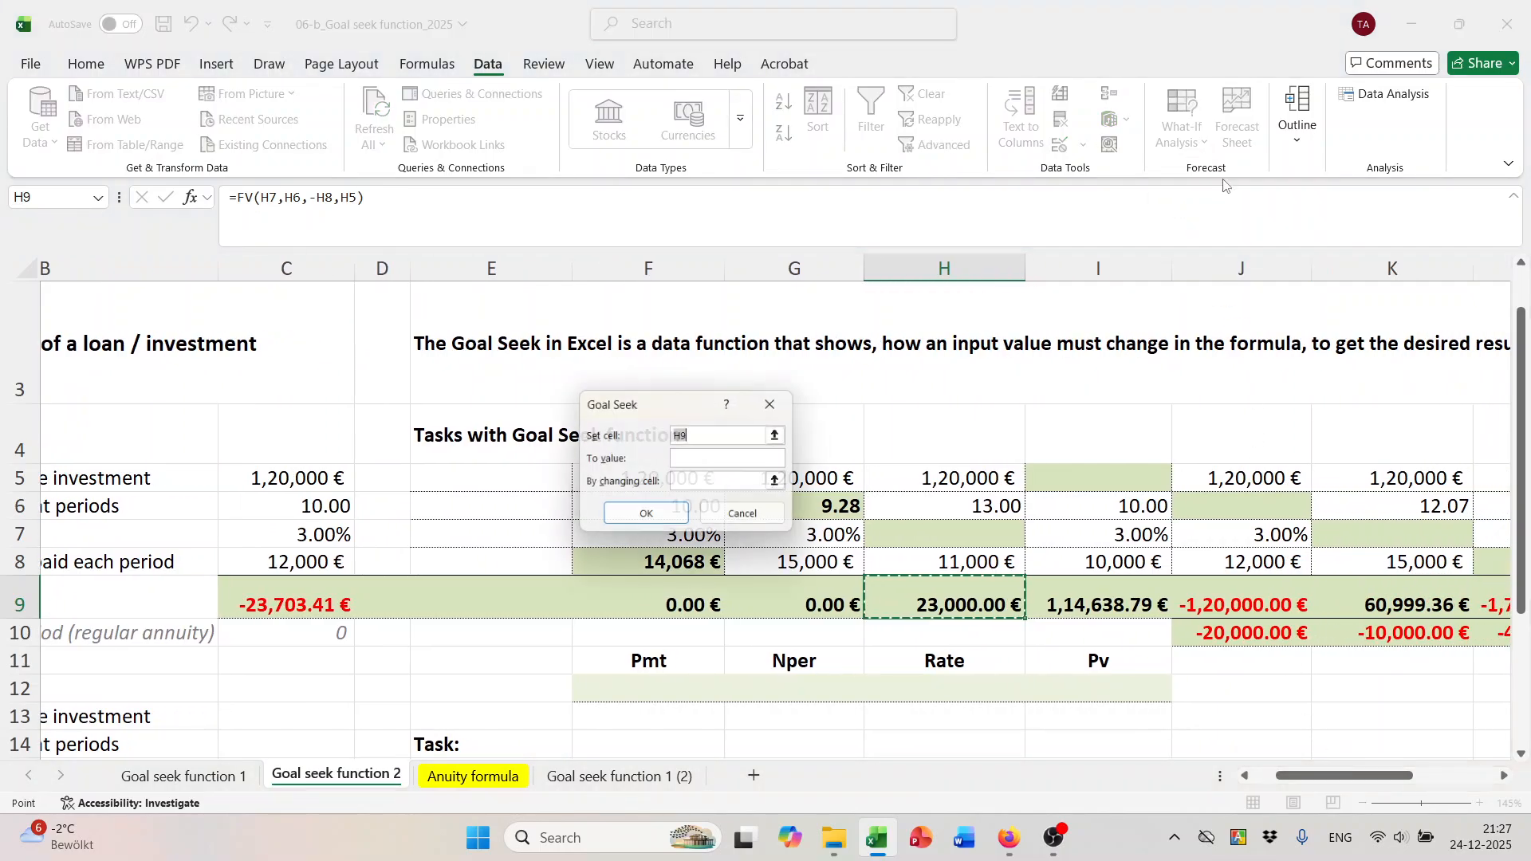
{"action": "left_click", "coordinate": [726, 462]}
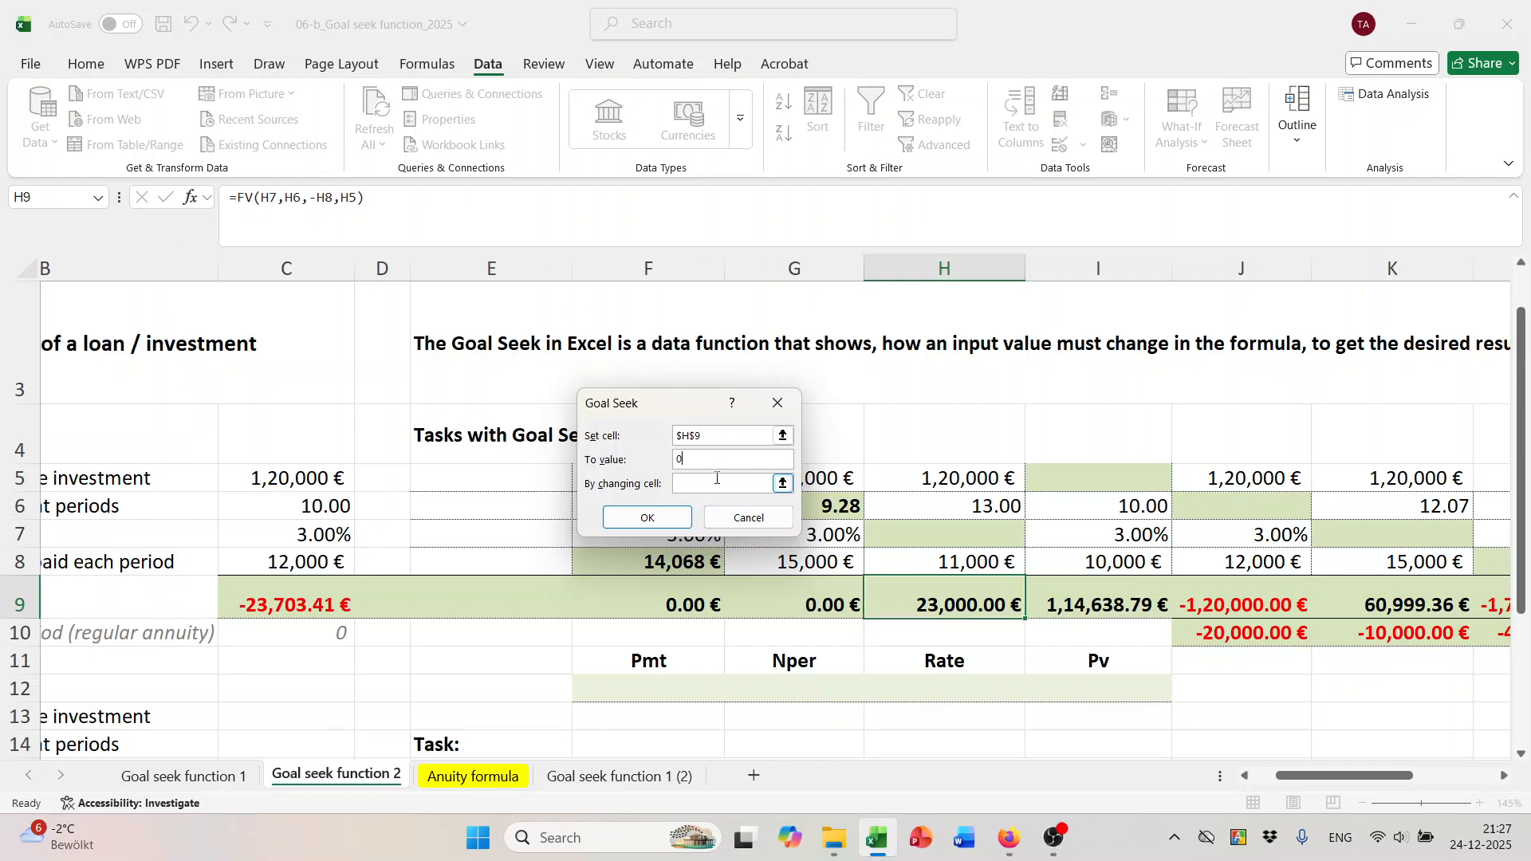
{"action": "left_click", "coordinate": [956, 541]}
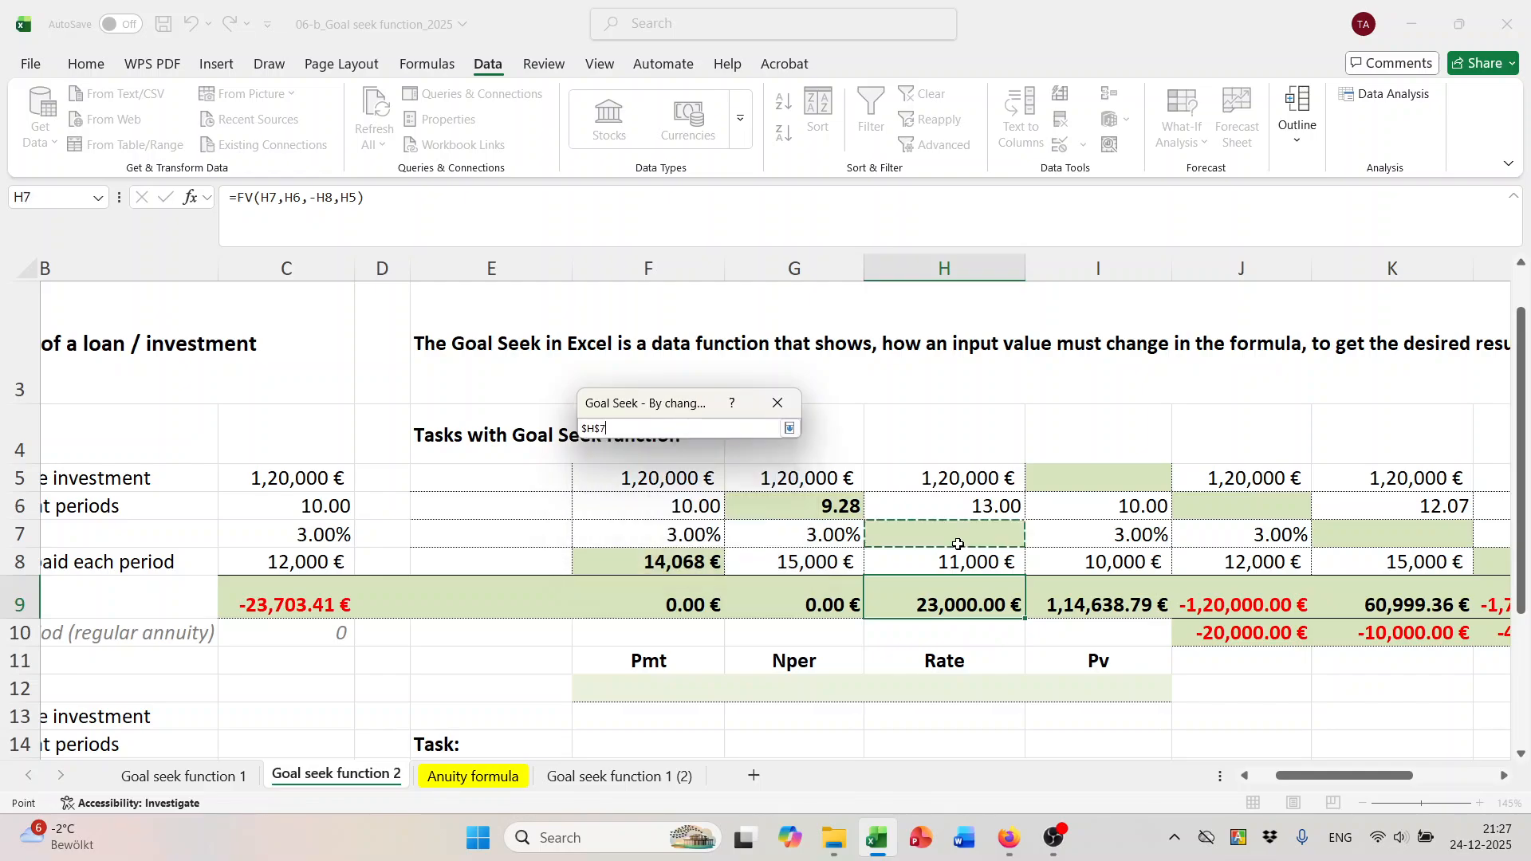
{"action": "left_click", "coordinate": [648, 519]}
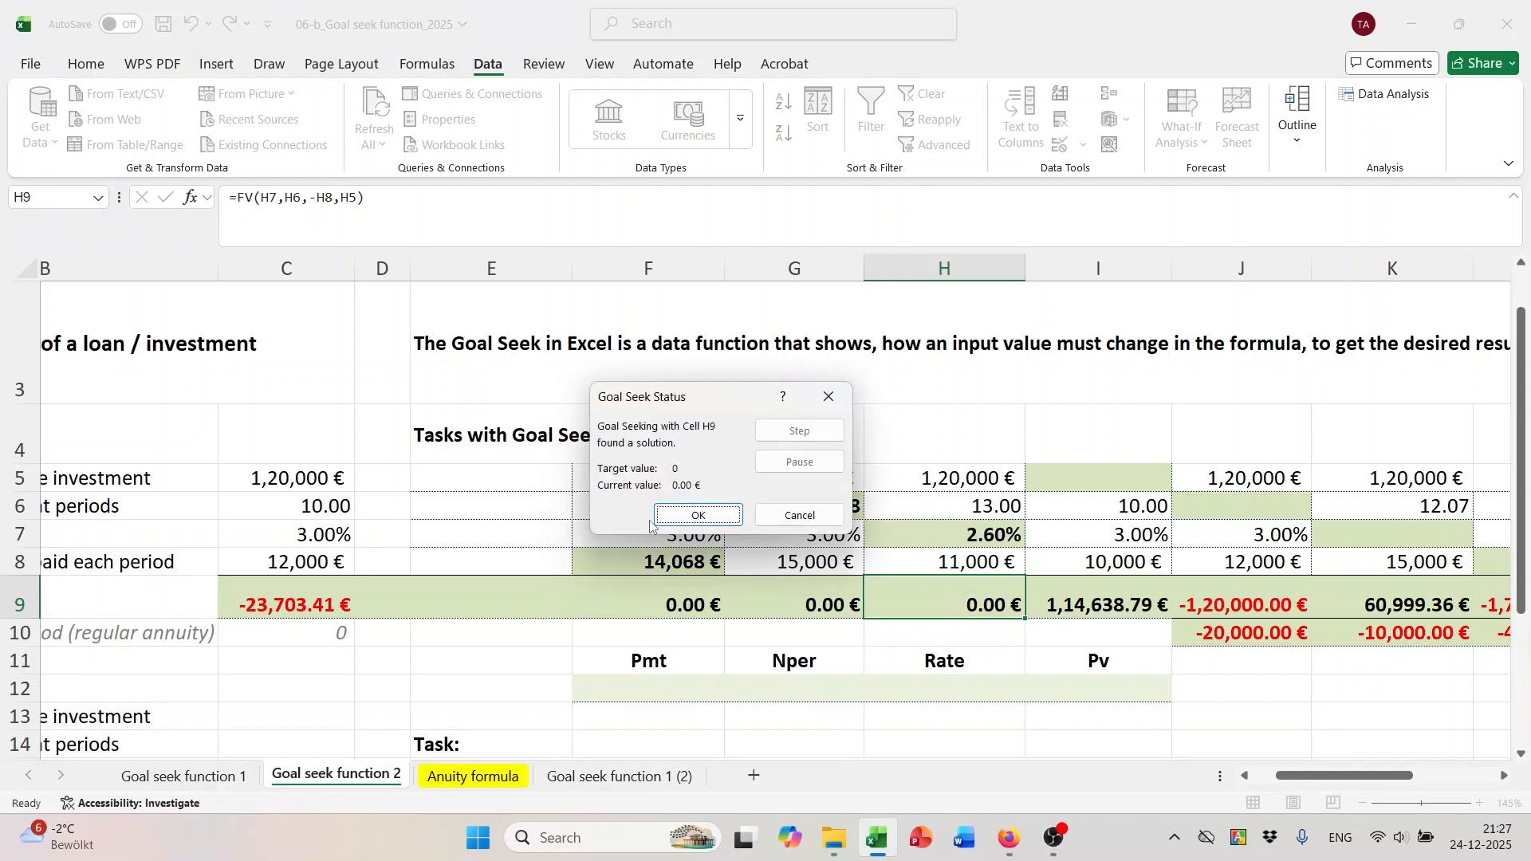
{"action": "left_click", "coordinate": [699, 520]}
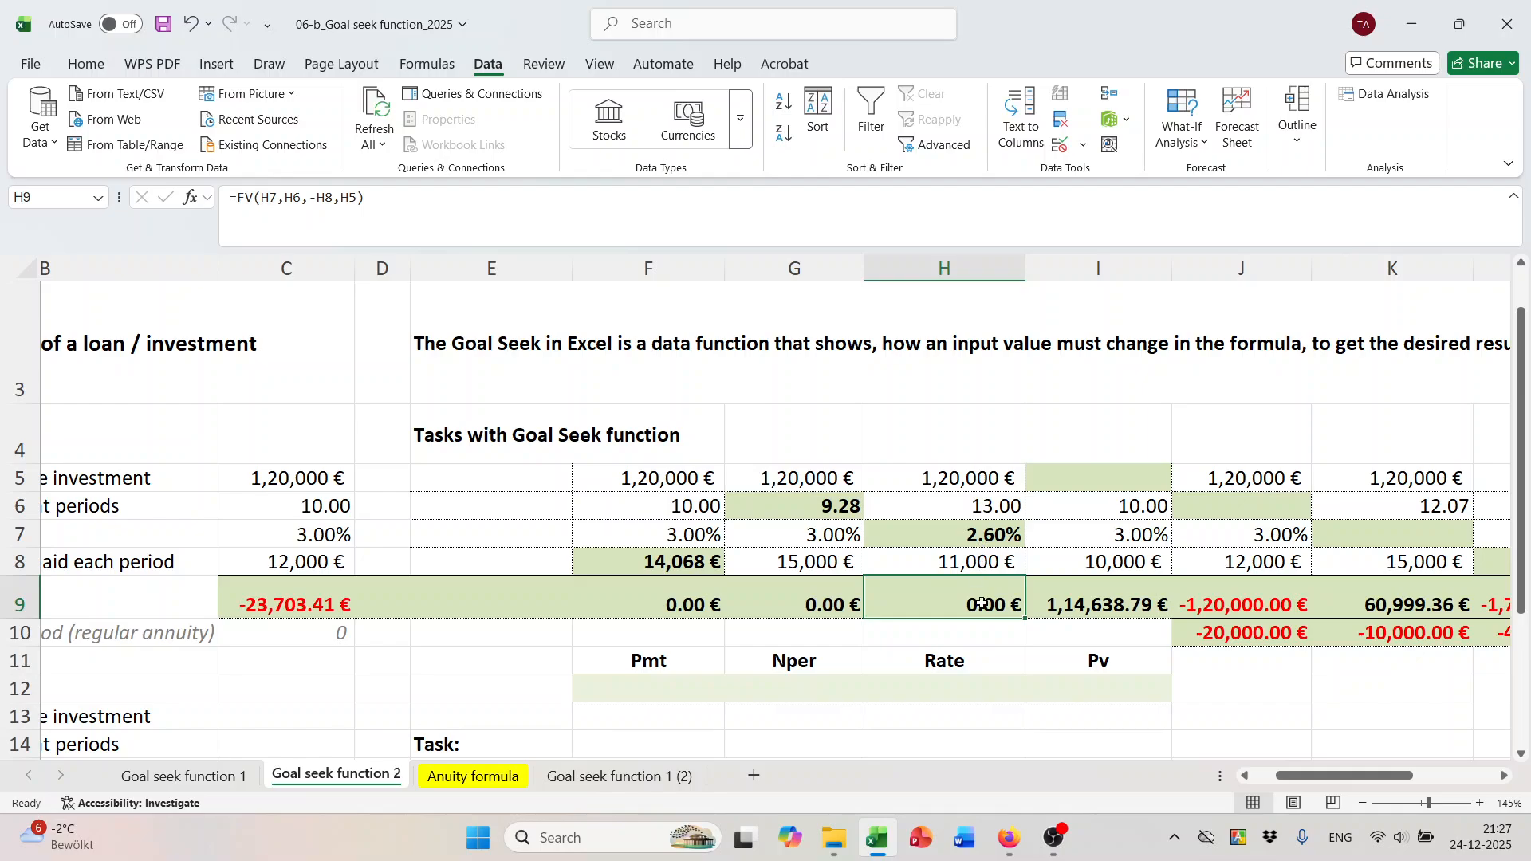
Use Goal Seek to bring the future value in I9 to 0 by changing the present value in I5, and keep the solution.
{"action": "left_click", "coordinate": [1138, 598]}
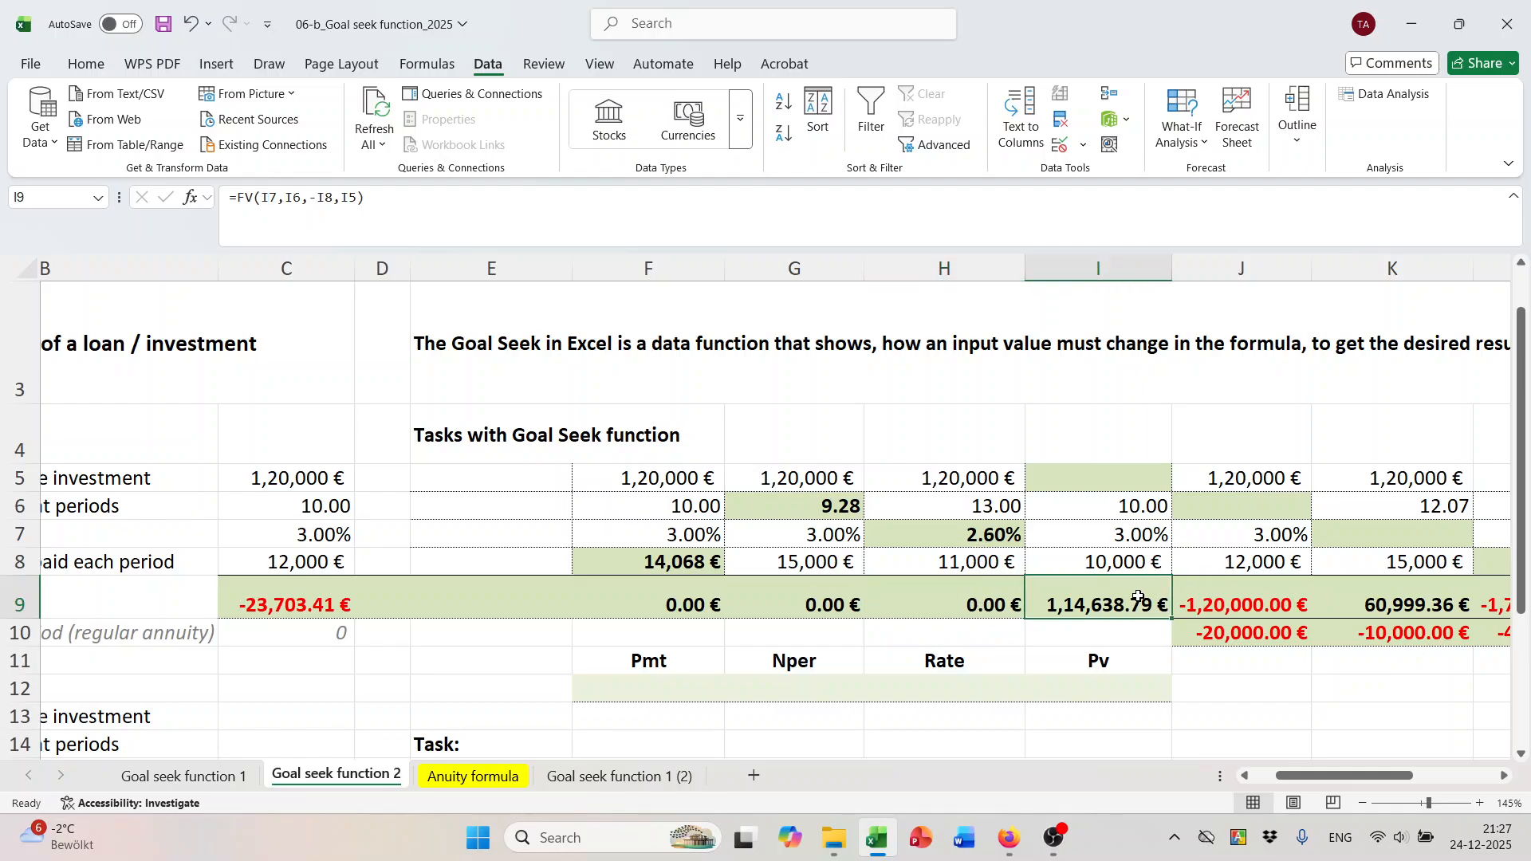
{"action": "left_click", "coordinate": [1181, 134]}
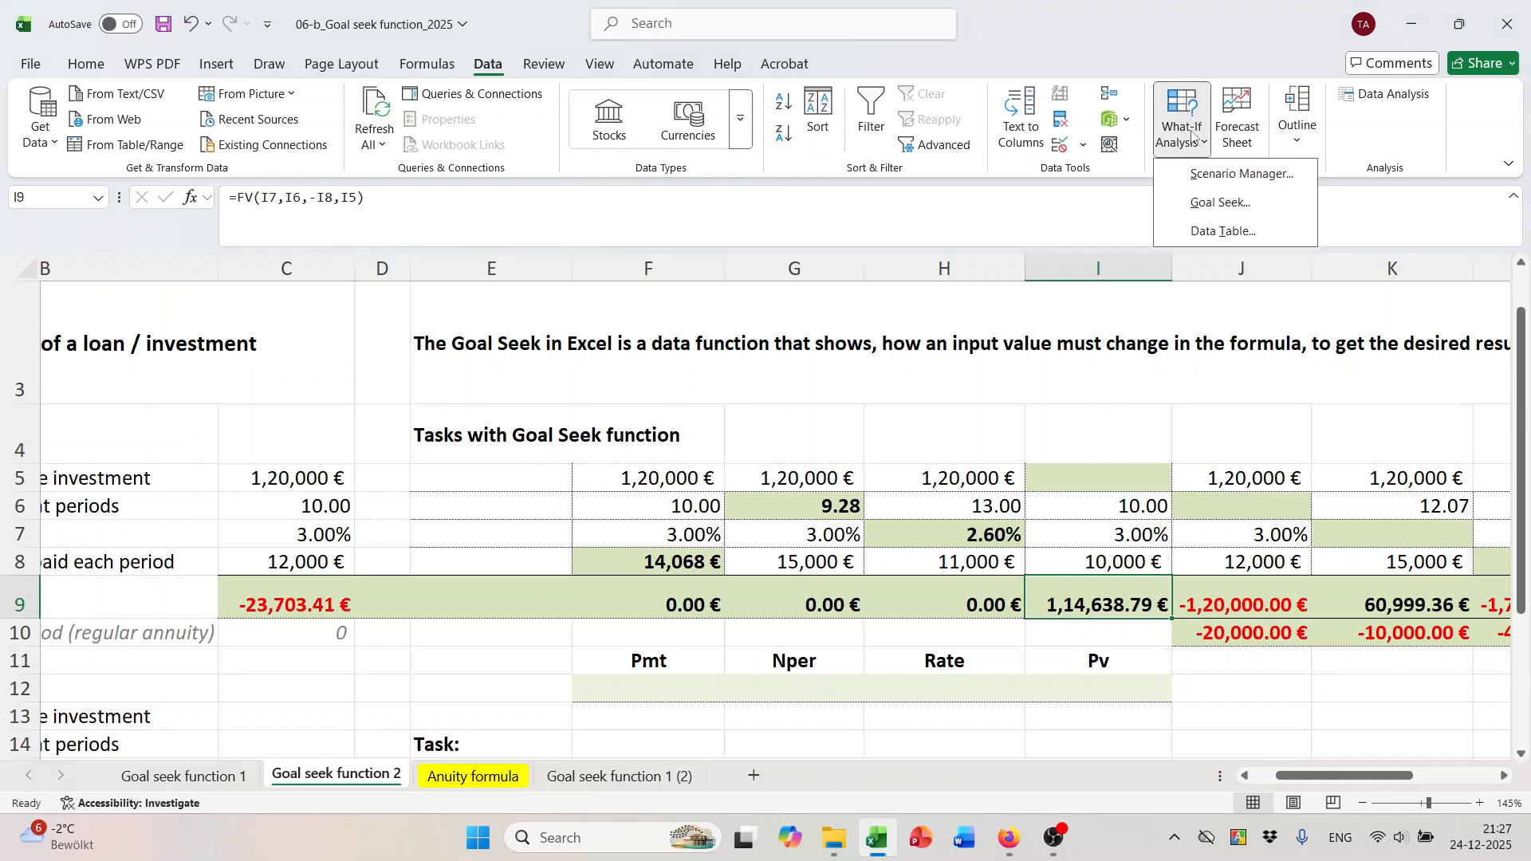
{"action": "left_click", "coordinate": [1196, 212]}
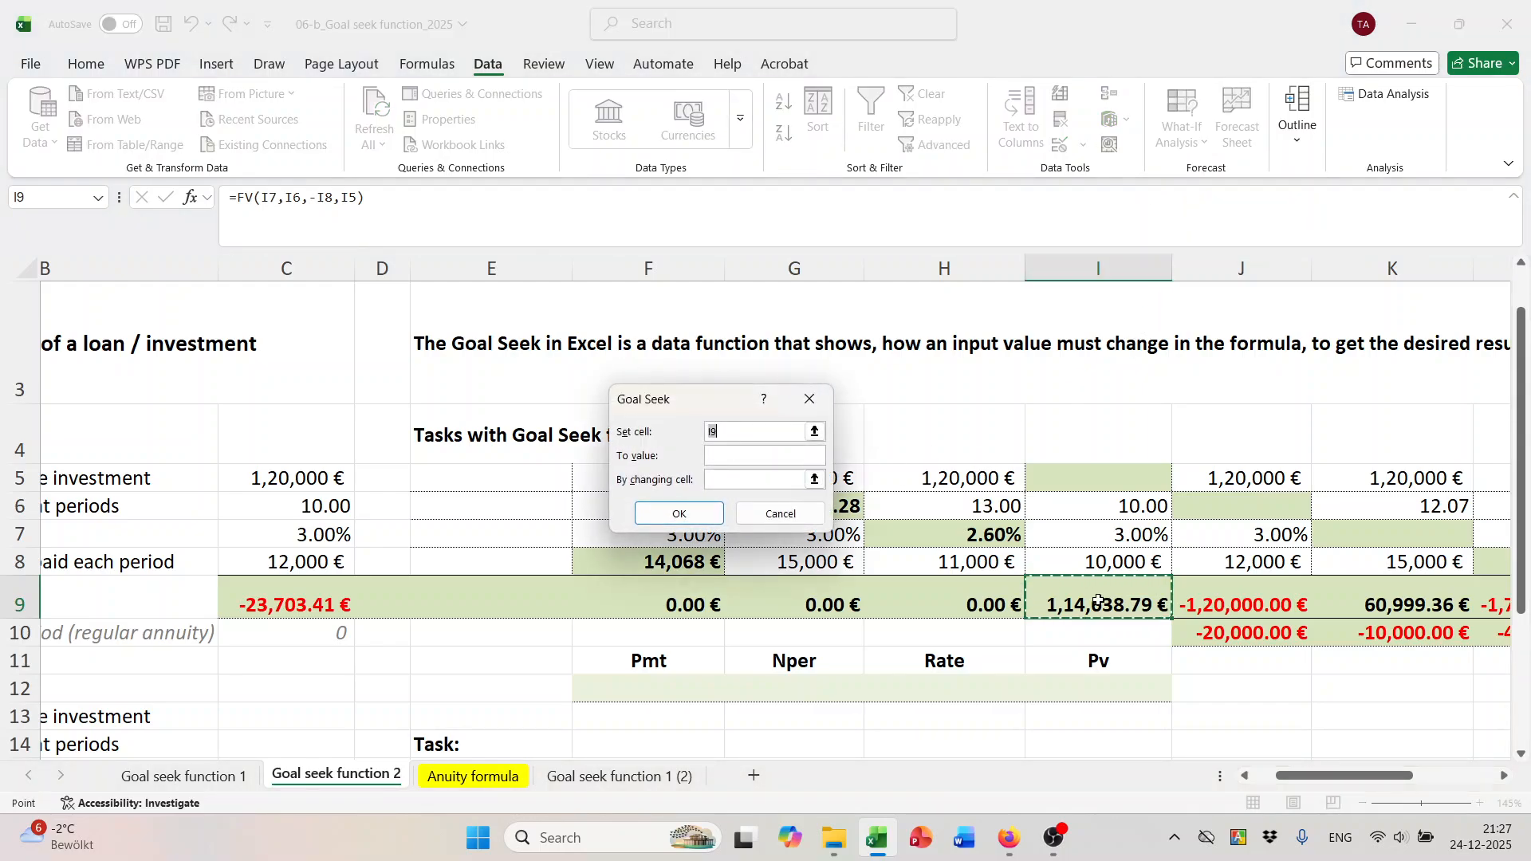
{"action": "left_click", "coordinate": [758, 459]}
{"action": "left_click", "coordinate": [747, 481]}
{"action": "left_click", "coordinate": [1069, 480]}
{"action": "left_click", "coordinate": [684, 513]}
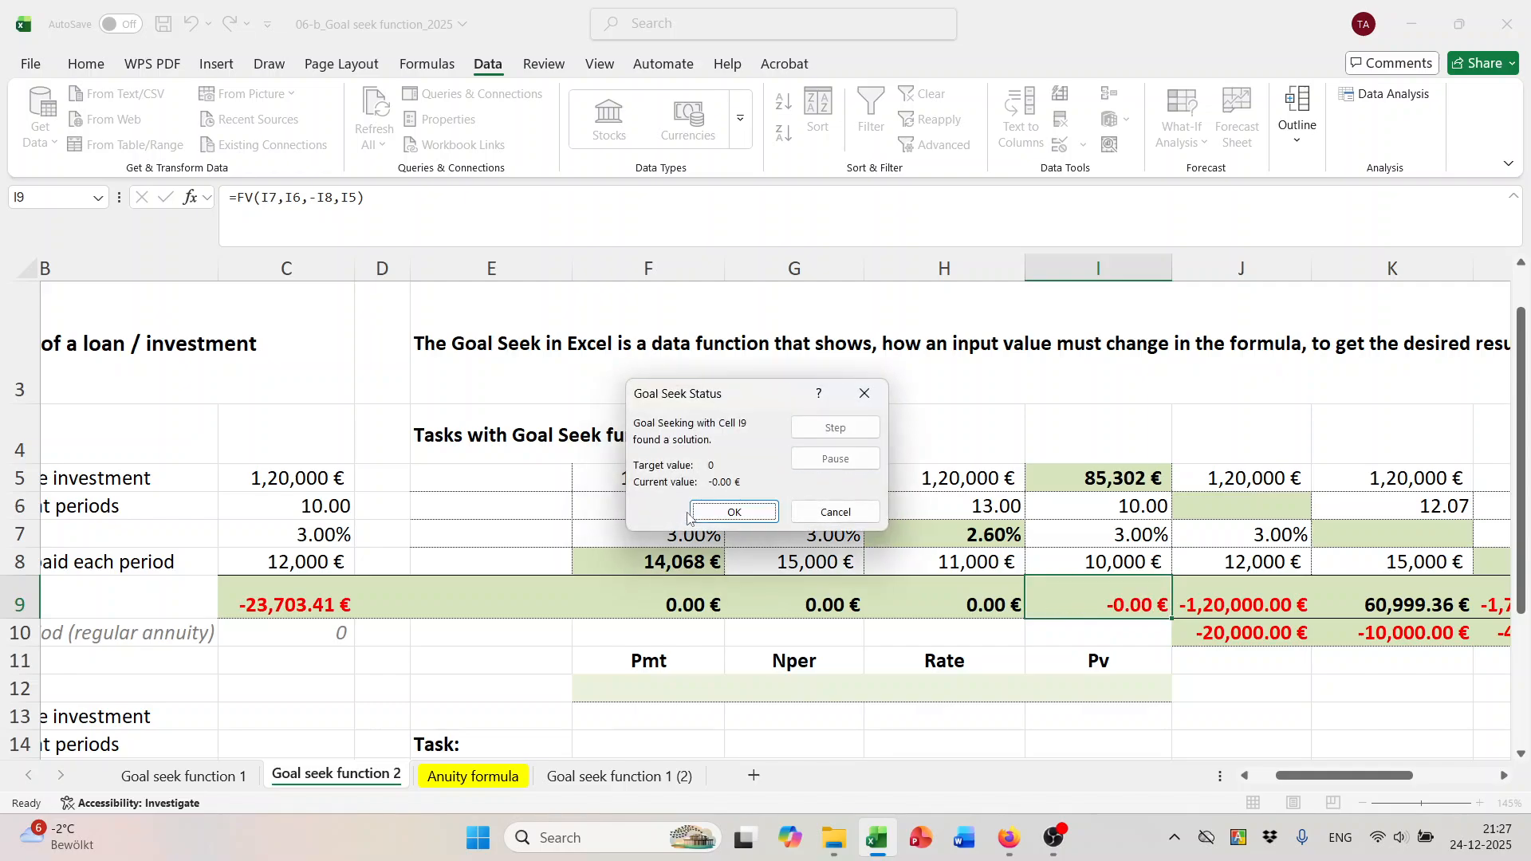
{"action": "left_click", "coordinate": [726, 514]}
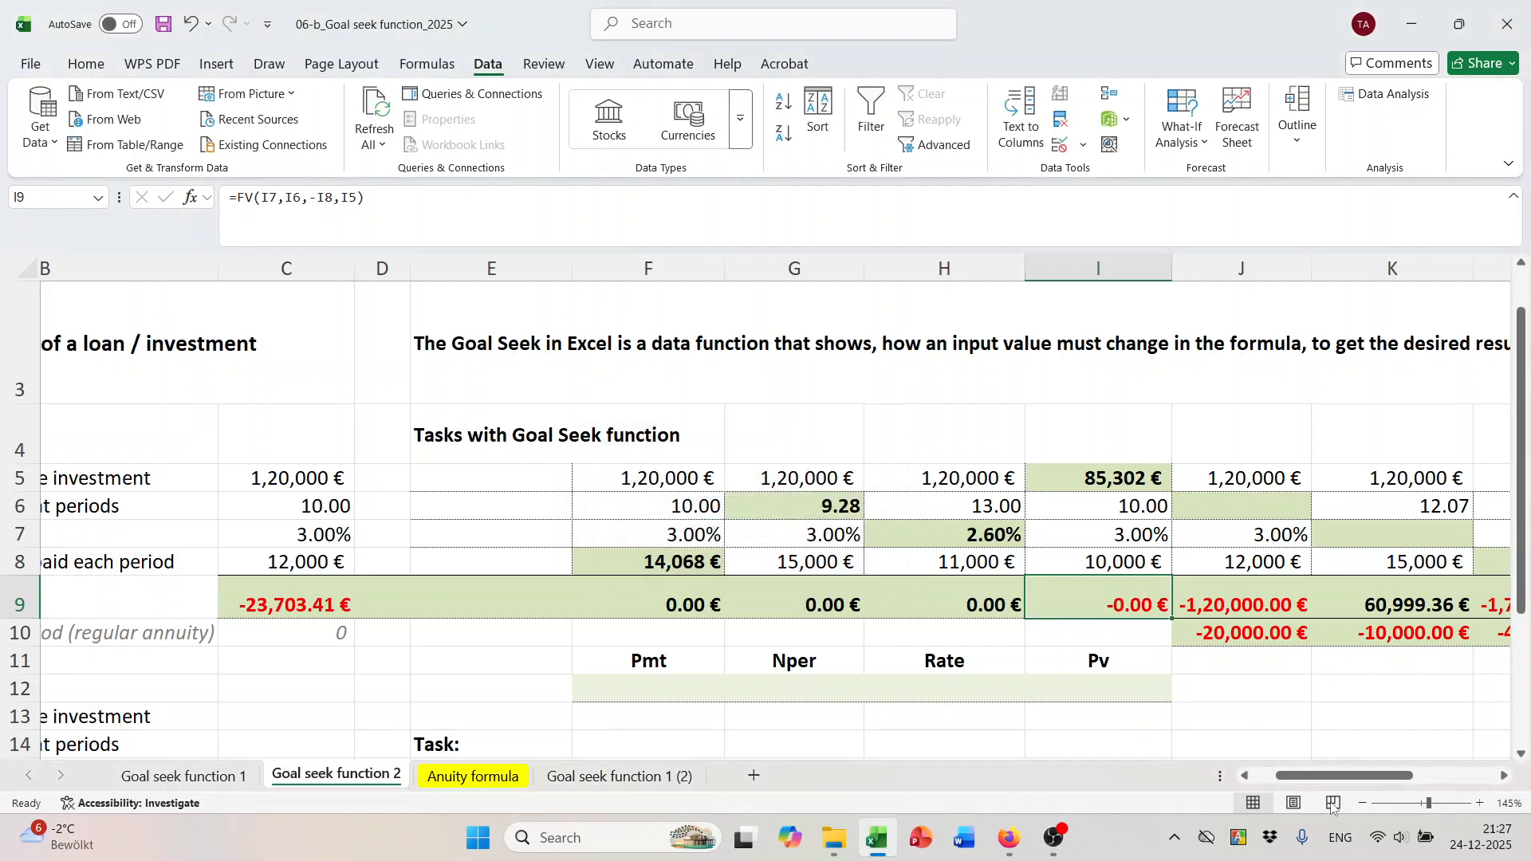
Use Goal Seek to bring the future value in J9 to -20000 by changing the number of periods in J6, and keep the solution.
{"action": "left_click_drag", "start_coordinate": [1341, 776], "coordinate": [1396, 775]}
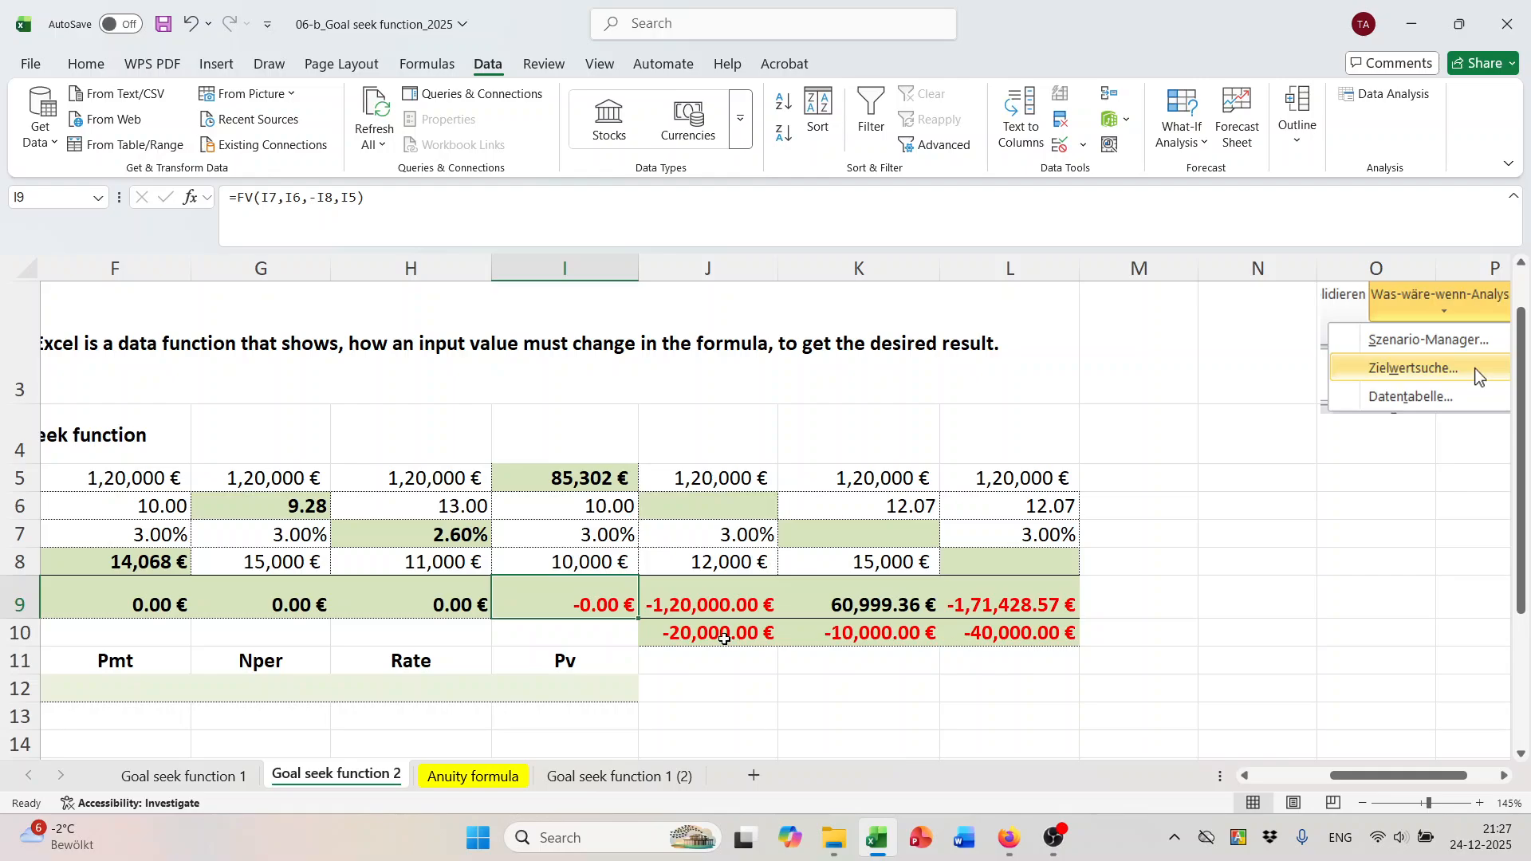
{"action": "left_click", "coordinate": [698, 635]}
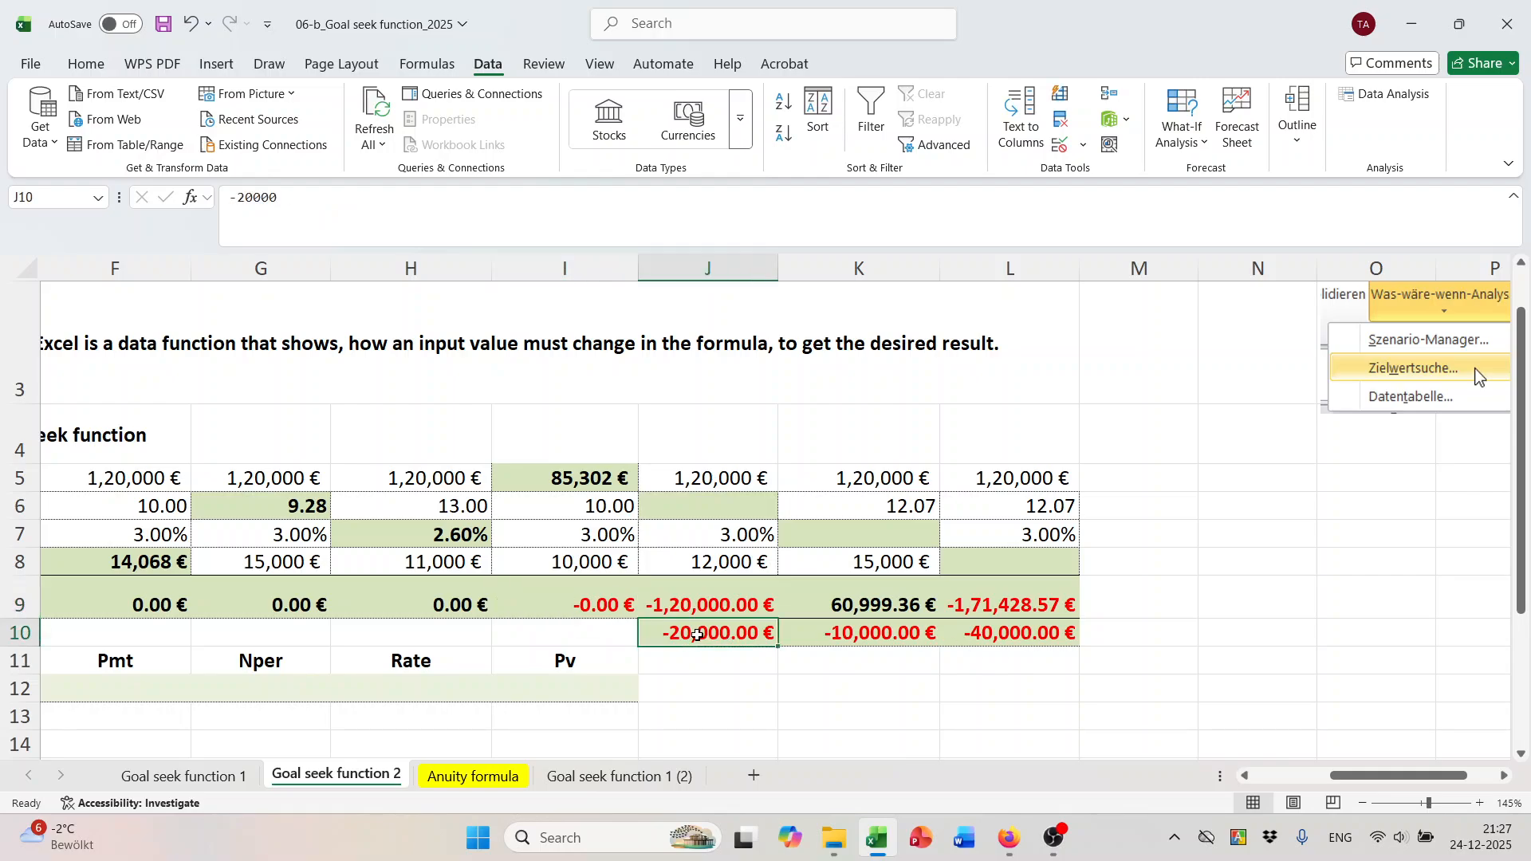
{"action": "left_click", "coordinate": [699, 595]}
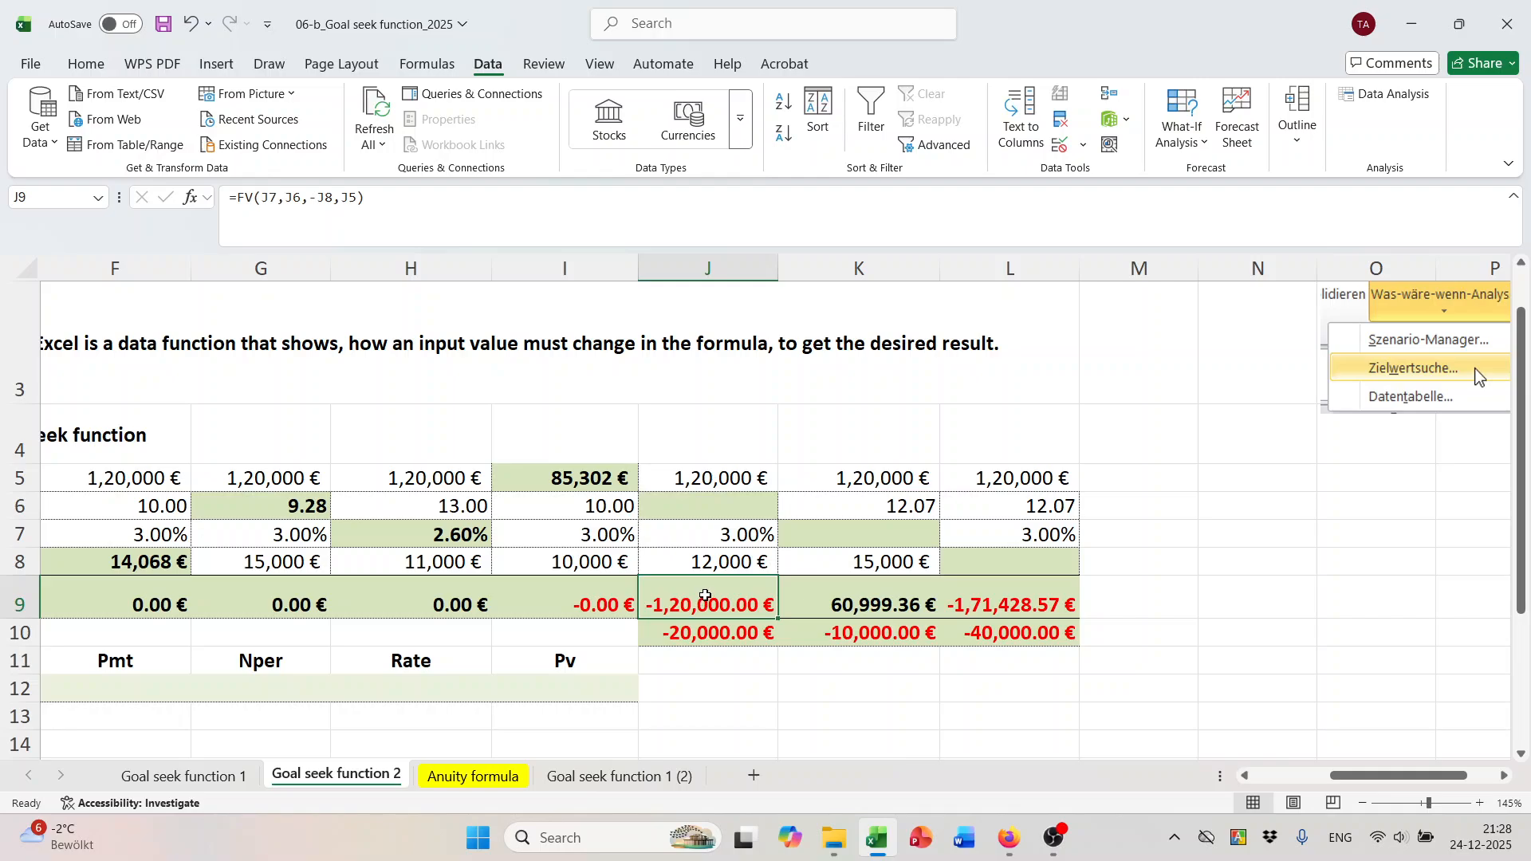
{"action": "left_click", "coordinate": [725, 492]}
{"action": "left_click", "coordinate": [704, 593]}
{"action": "left_click", "coordinate": [1181, 127]}
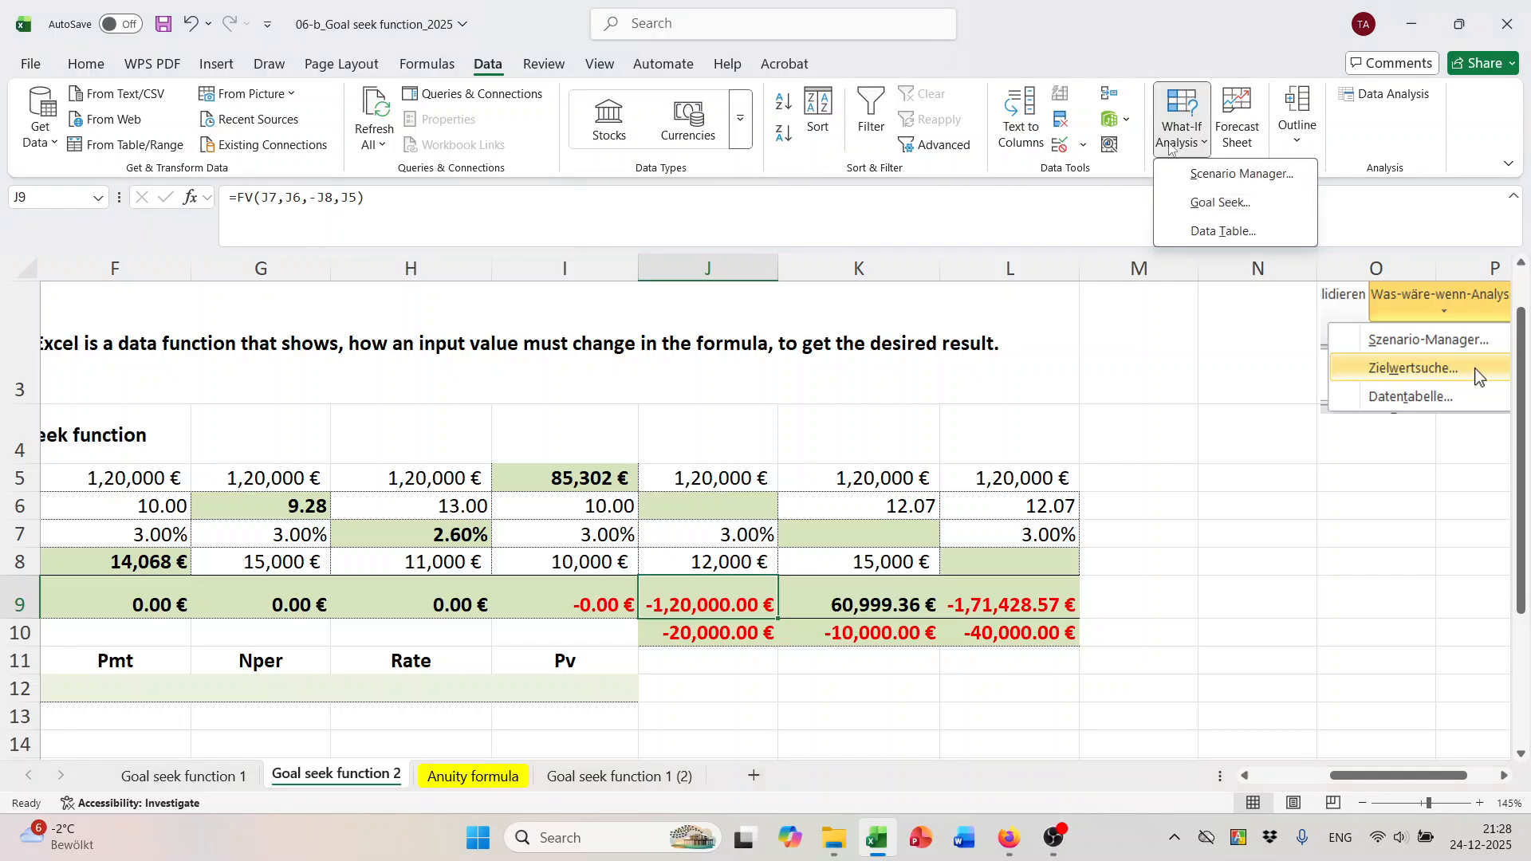
{"action": "left_click", "coordinate": [1186, 212]}
{"action": "left_click_drag", "start_coordinate": [743, 405], "coordinate": [1174, 416]}
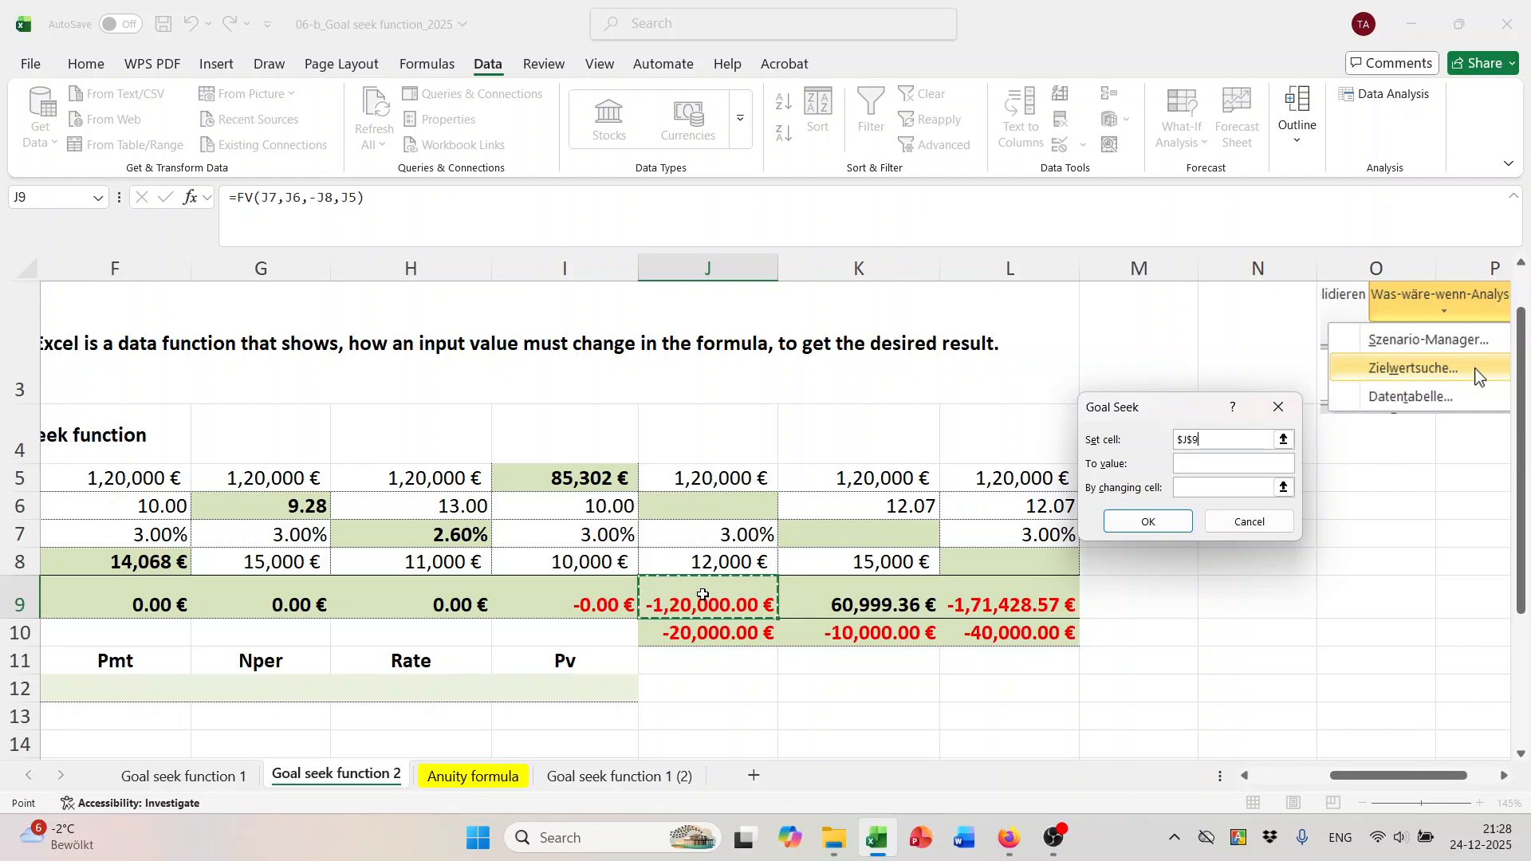
{"action": "left_click", "coordinate": [1214, 462]}
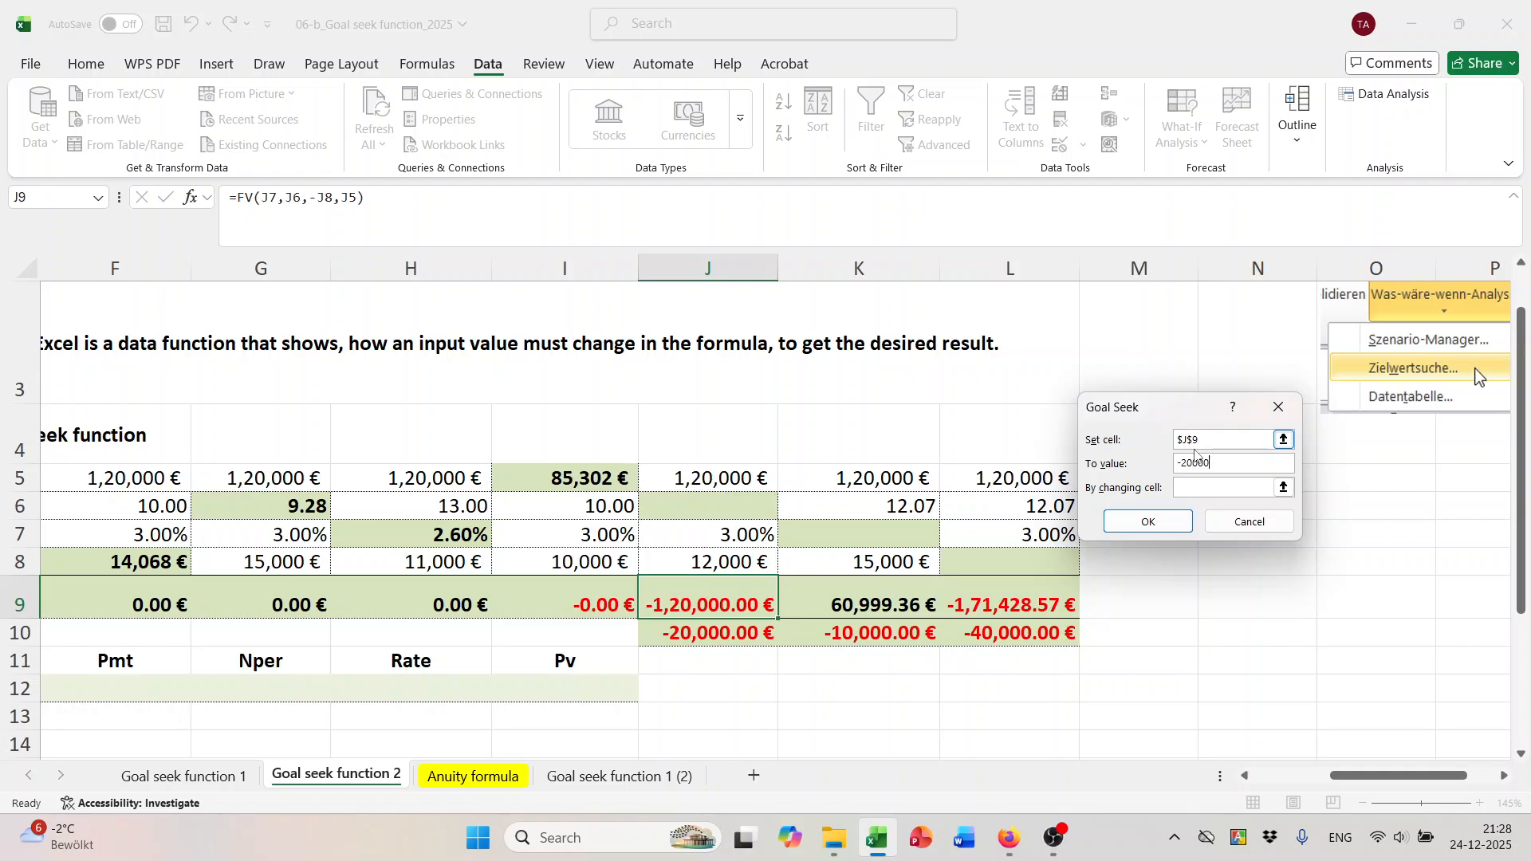
{"action": "left_click", "coordinate": [1214, 490]}
{"action": "left_click", "coordinate": [722, 500]}
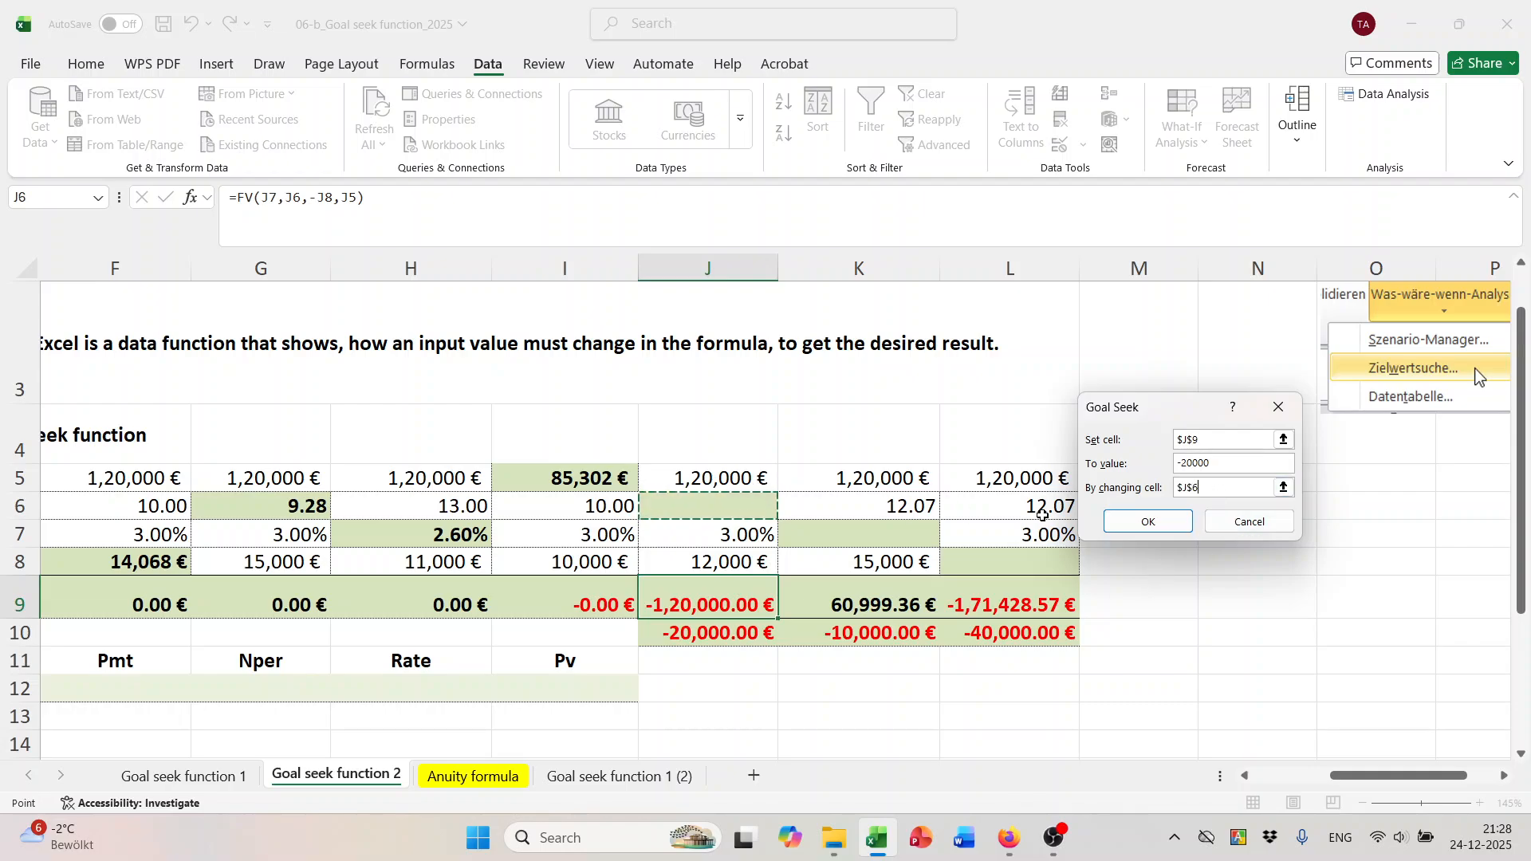
{"action": "left_click", "coordinate": [1149, 522]}
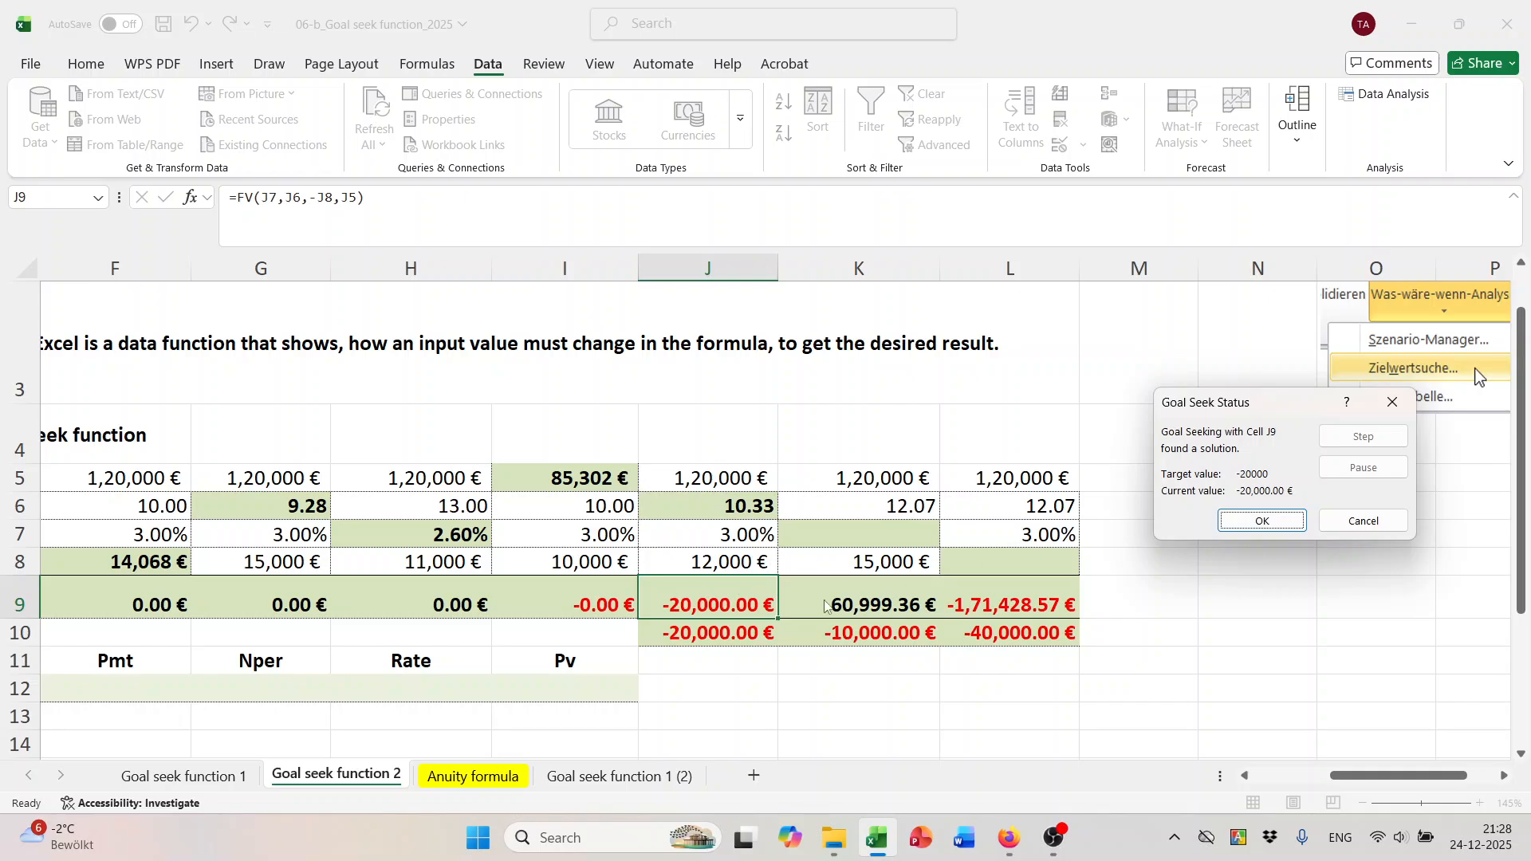
{"action": "left_click", "coordinate": [1276, 524]}
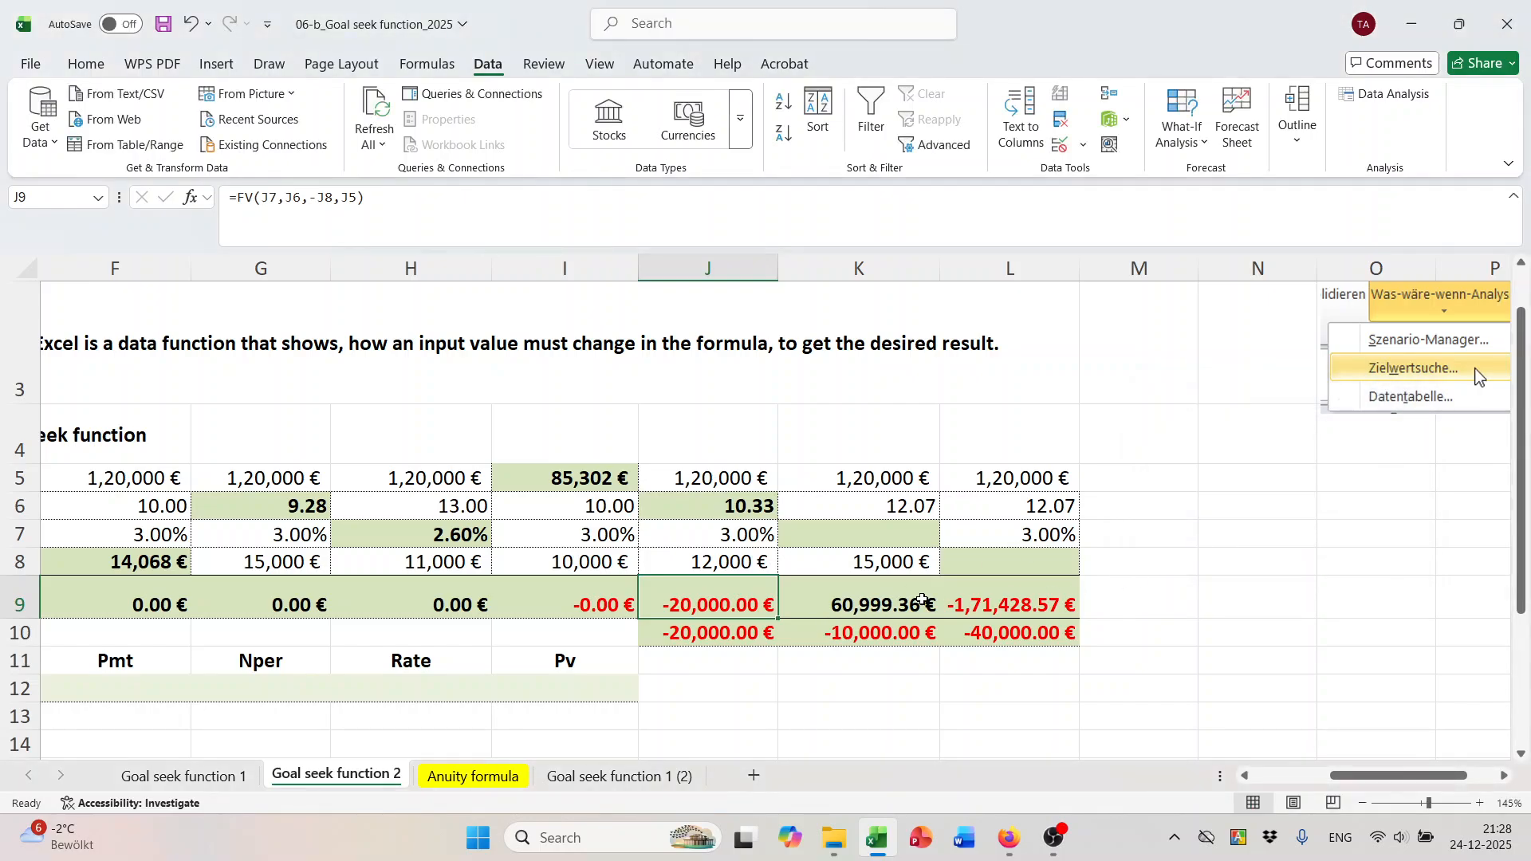
Use Goal Seek to bring the future value in K9 to 10000 by changing the interest rate in K7, and keep the solution.
{"action": "left_click", "coordinate": [860, 610]}
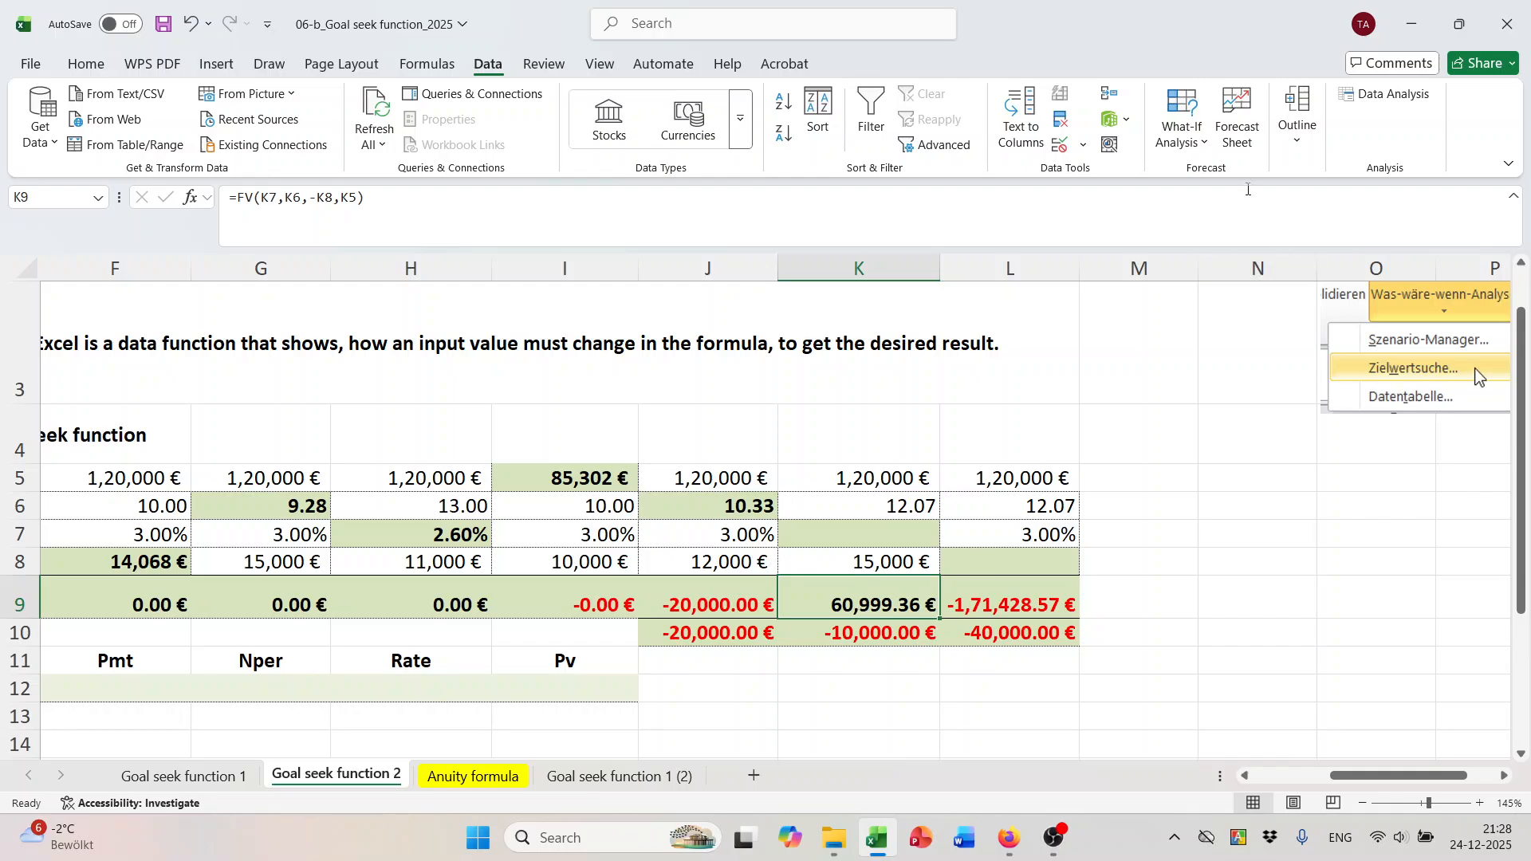
{"action": "left_click", "coordinate": [1183, 132]}
{"action": "left_click", "coordinate": [1208, 205]}
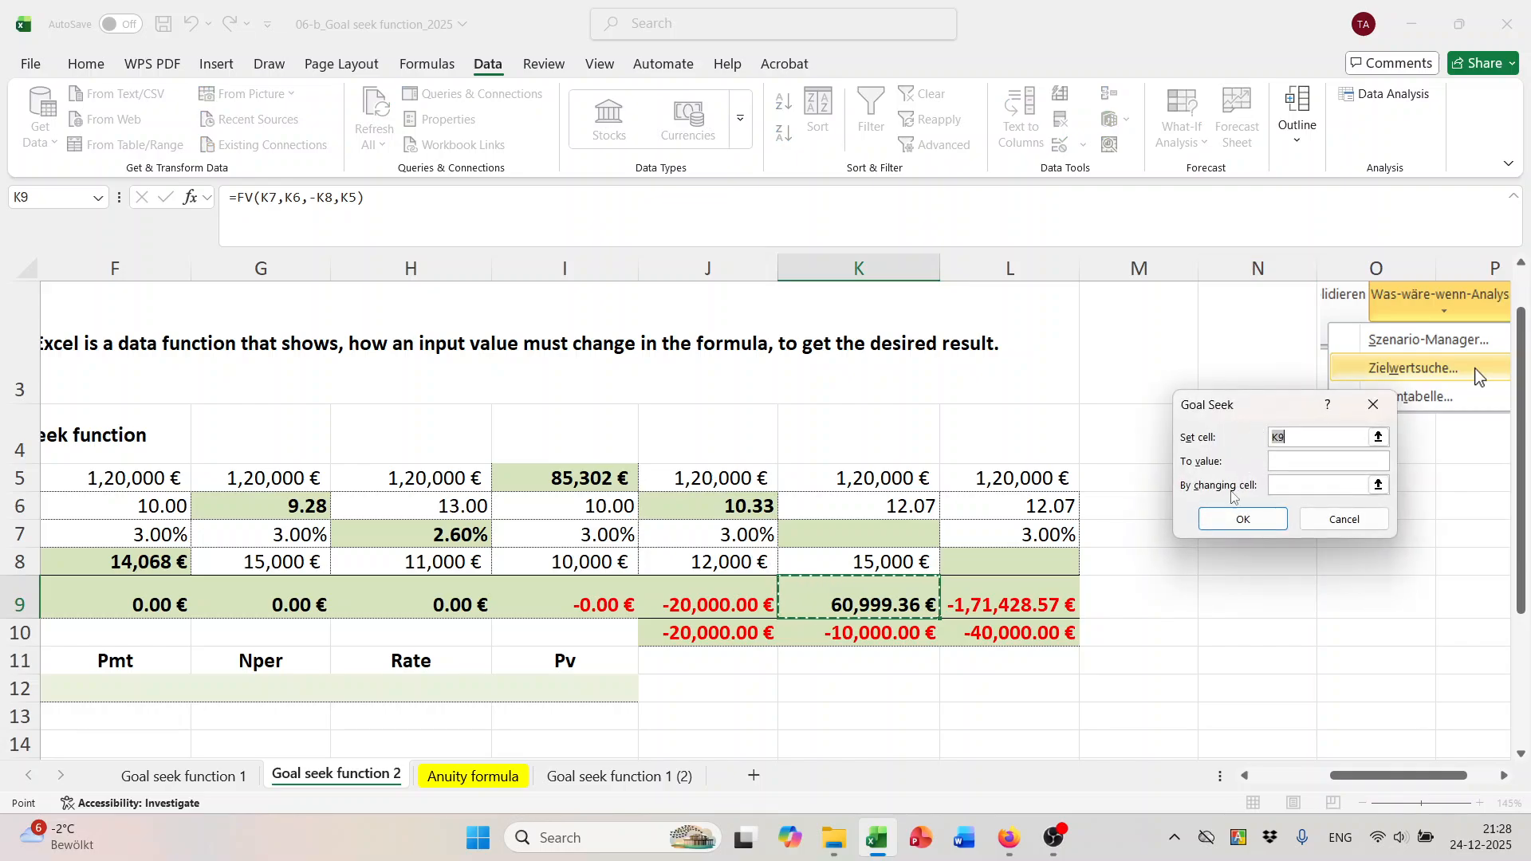
{"action": "left_click", "coordinate": [893, 600]}
{"action": "left_click", "coordinate": [1281, 467]}
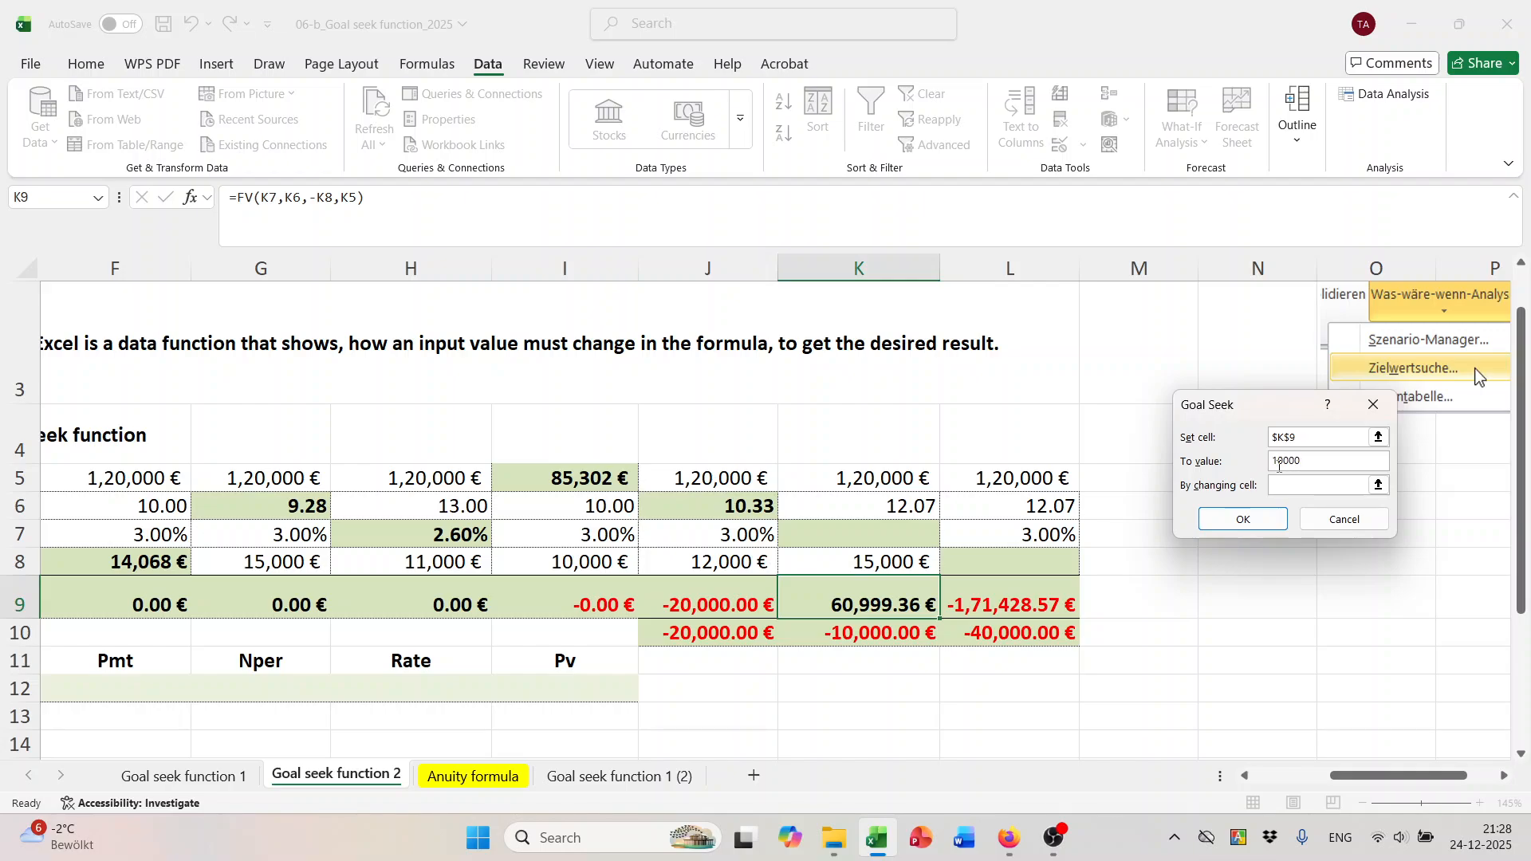
{"action": "left_click", "coordinate": [1282, 484]}
{"action": "left_click", "coordinate": [862, 537]}
{"action": "left_click", "coordinate": [1244, 519]}
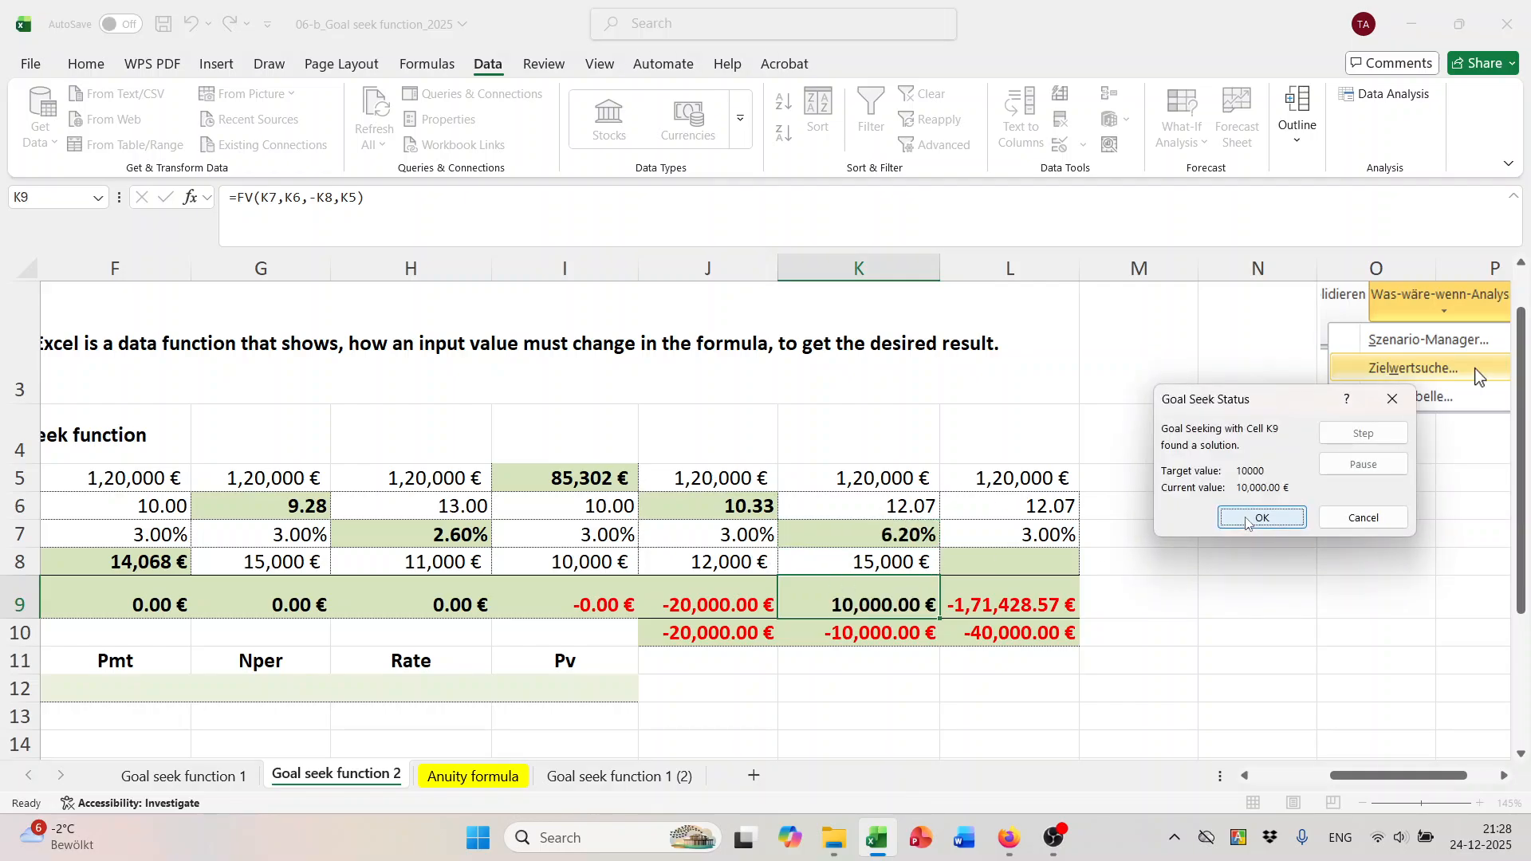
{"action": "key", "text": "Return"}
Use Goal Seek to bring the future value in K9 to -10000 by changing the interest rate in K7, and keep the solution.
{"action": "left_click", "coordinate": [1035, 565]}
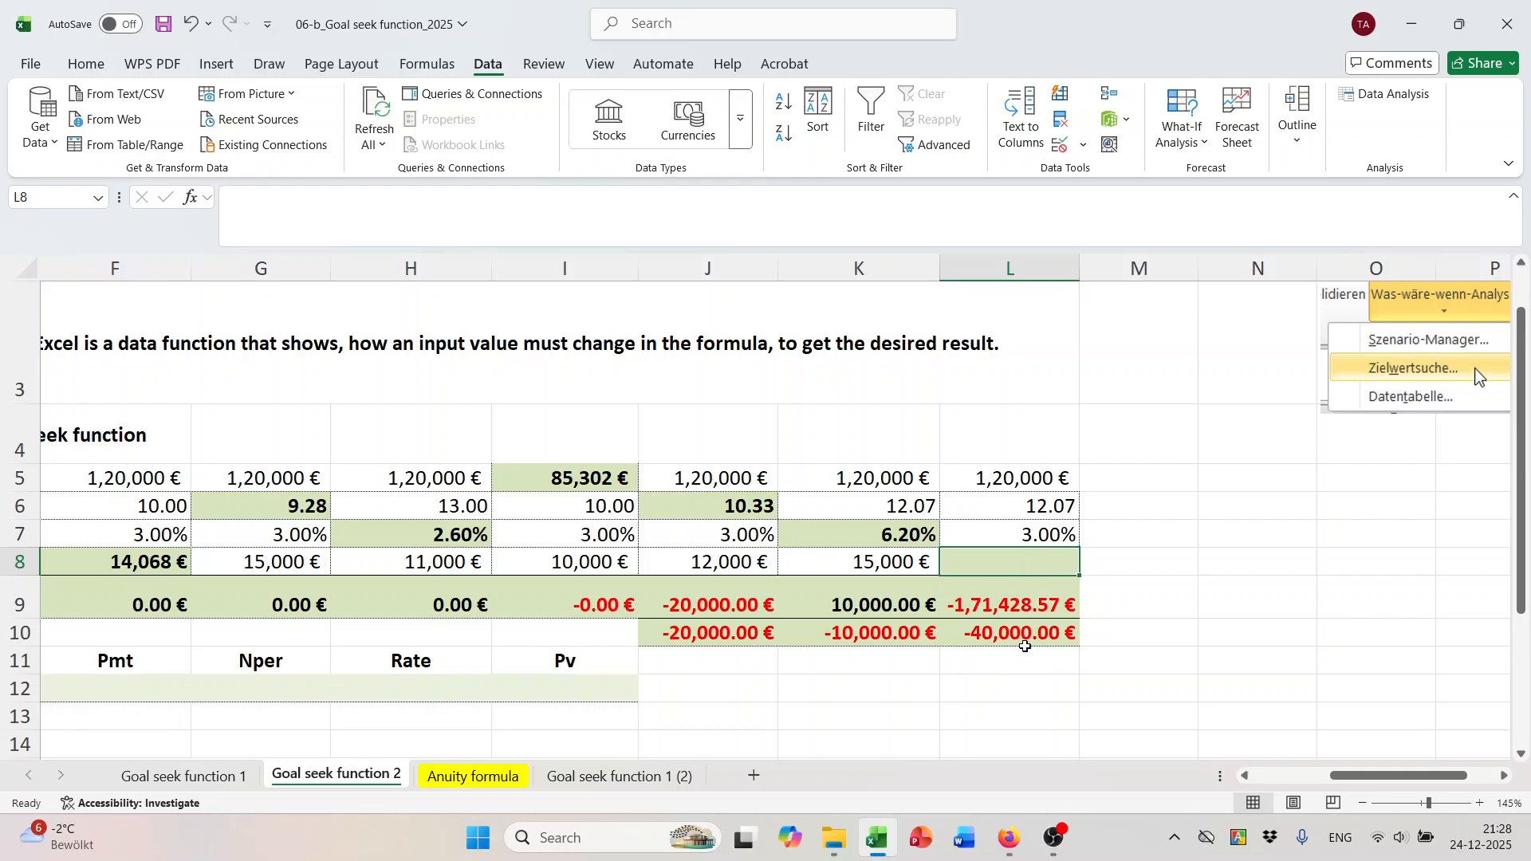
{"action": "left_click", "coordinate": [1023, 638]}
{"action": "left_click", "coordinate": [1017, 610]}
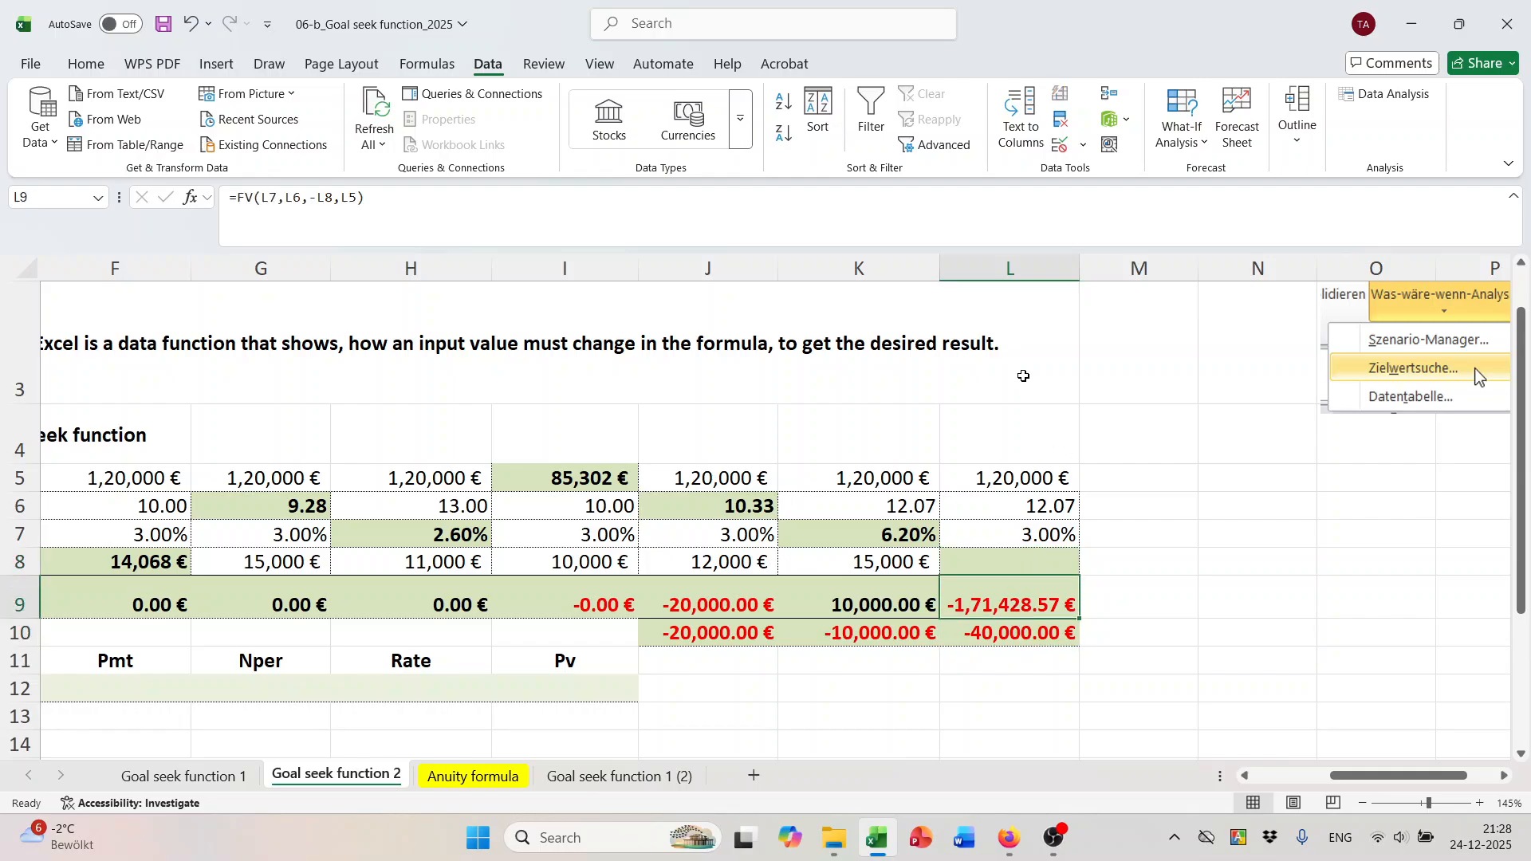
{"action": "left_click", "coordinate": [841, 613]}
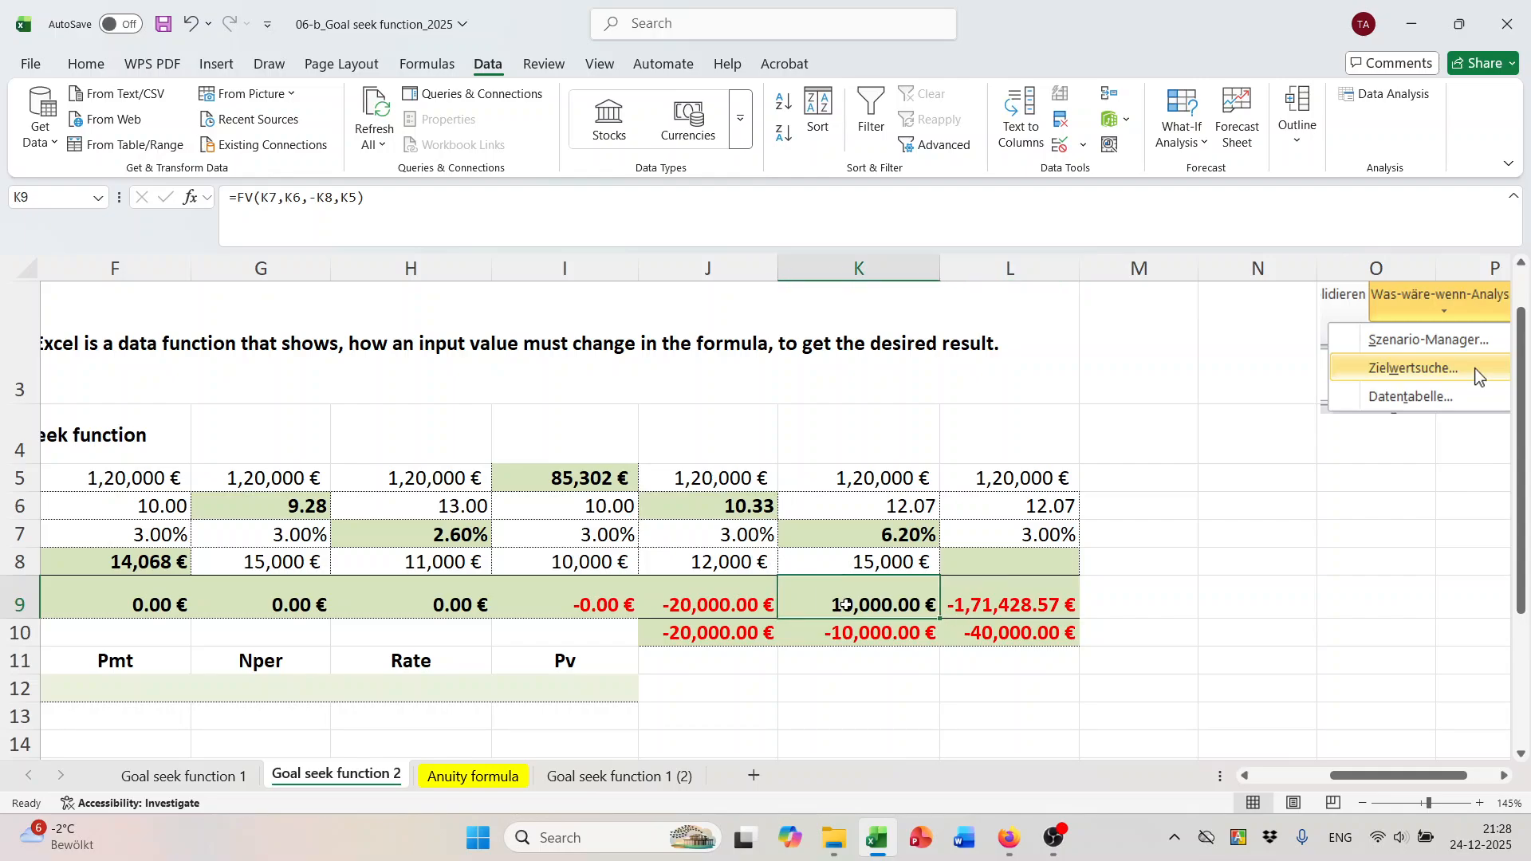
{"action": "left_click", "coordinate": [1182, 128]}
{"action": "left_click", "coordinate": [1219, 207]}
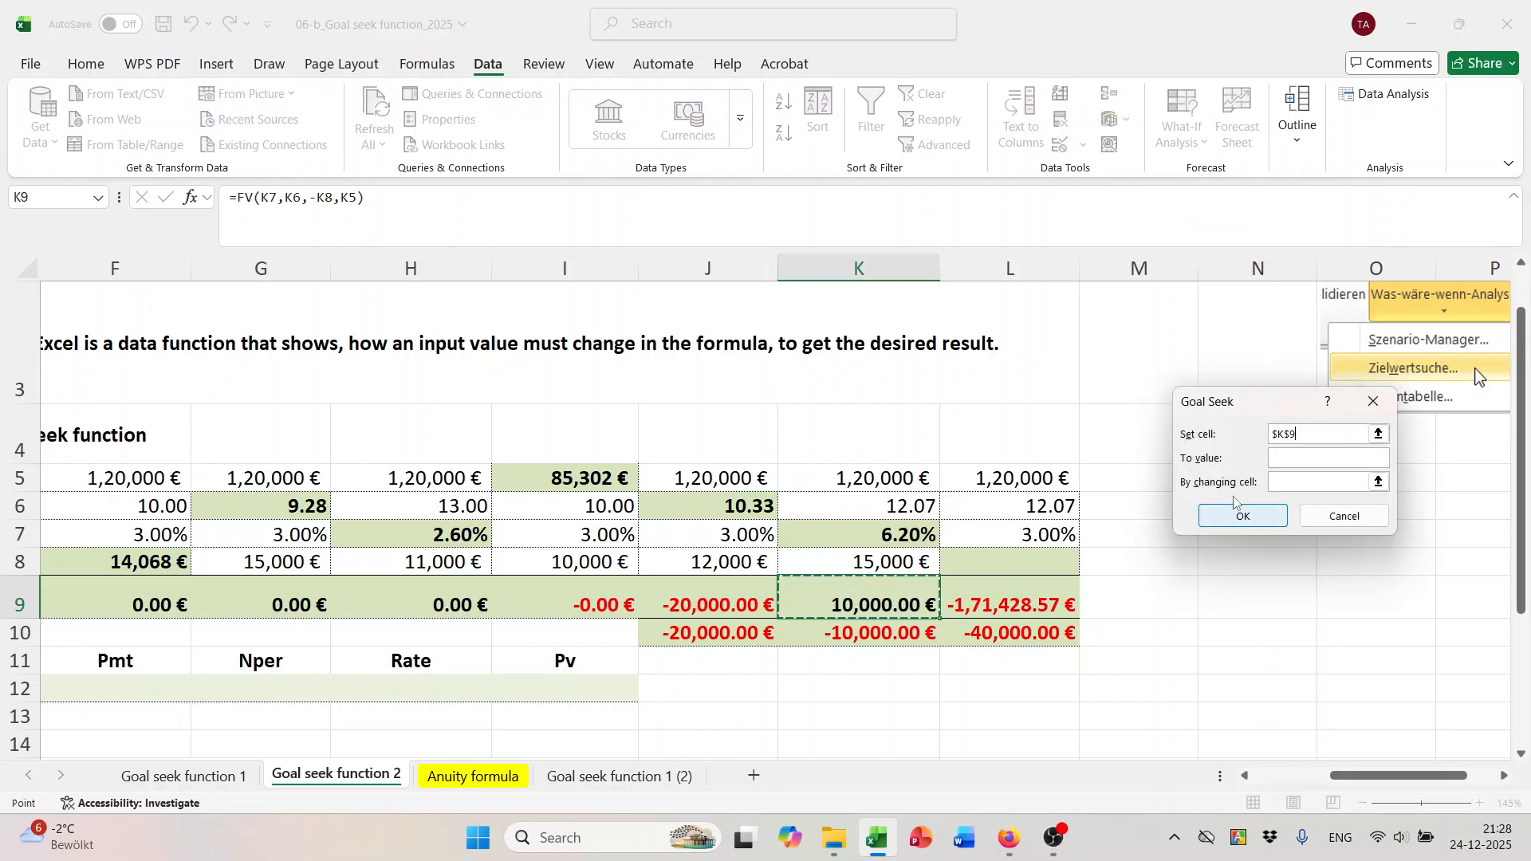
{"action": "left_click", "coordinate": [1289, 454]}
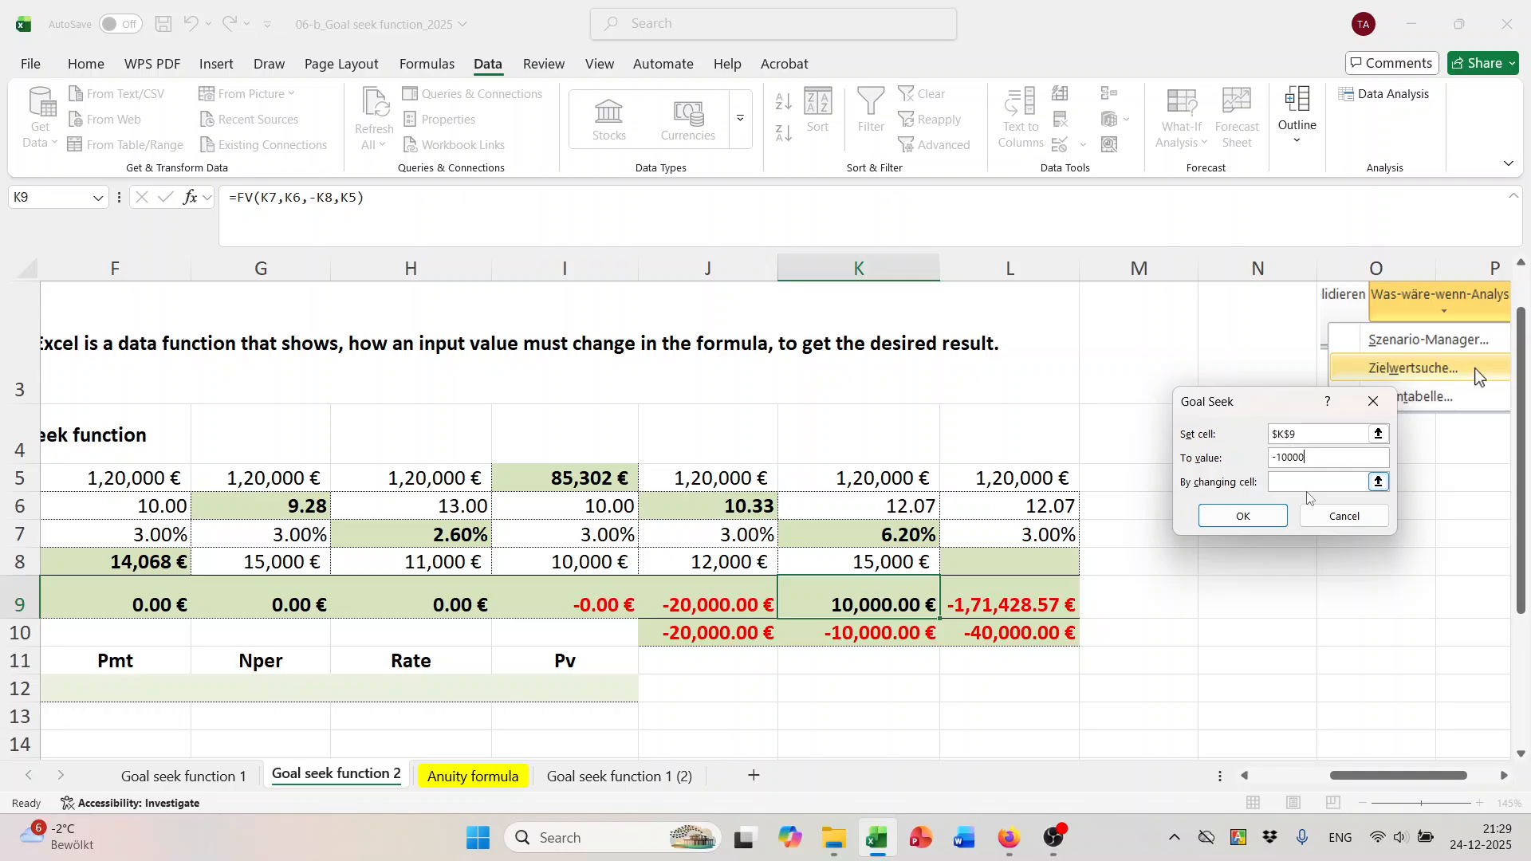
{"action": "left_click", "coordinate": [889, 535]}
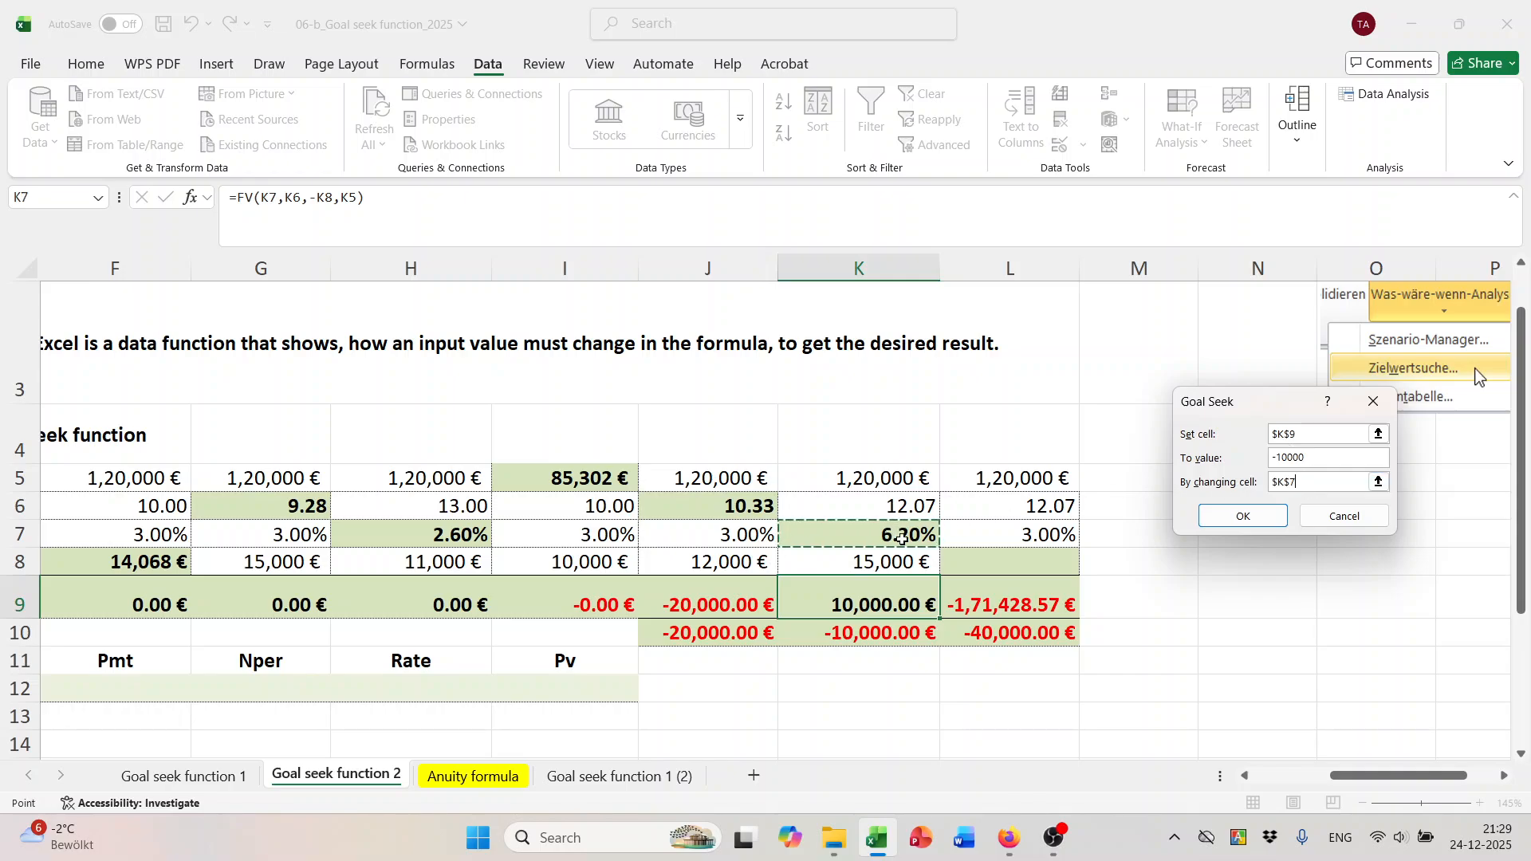
{"action": "left_click", "coordinate": [1267, 517]}
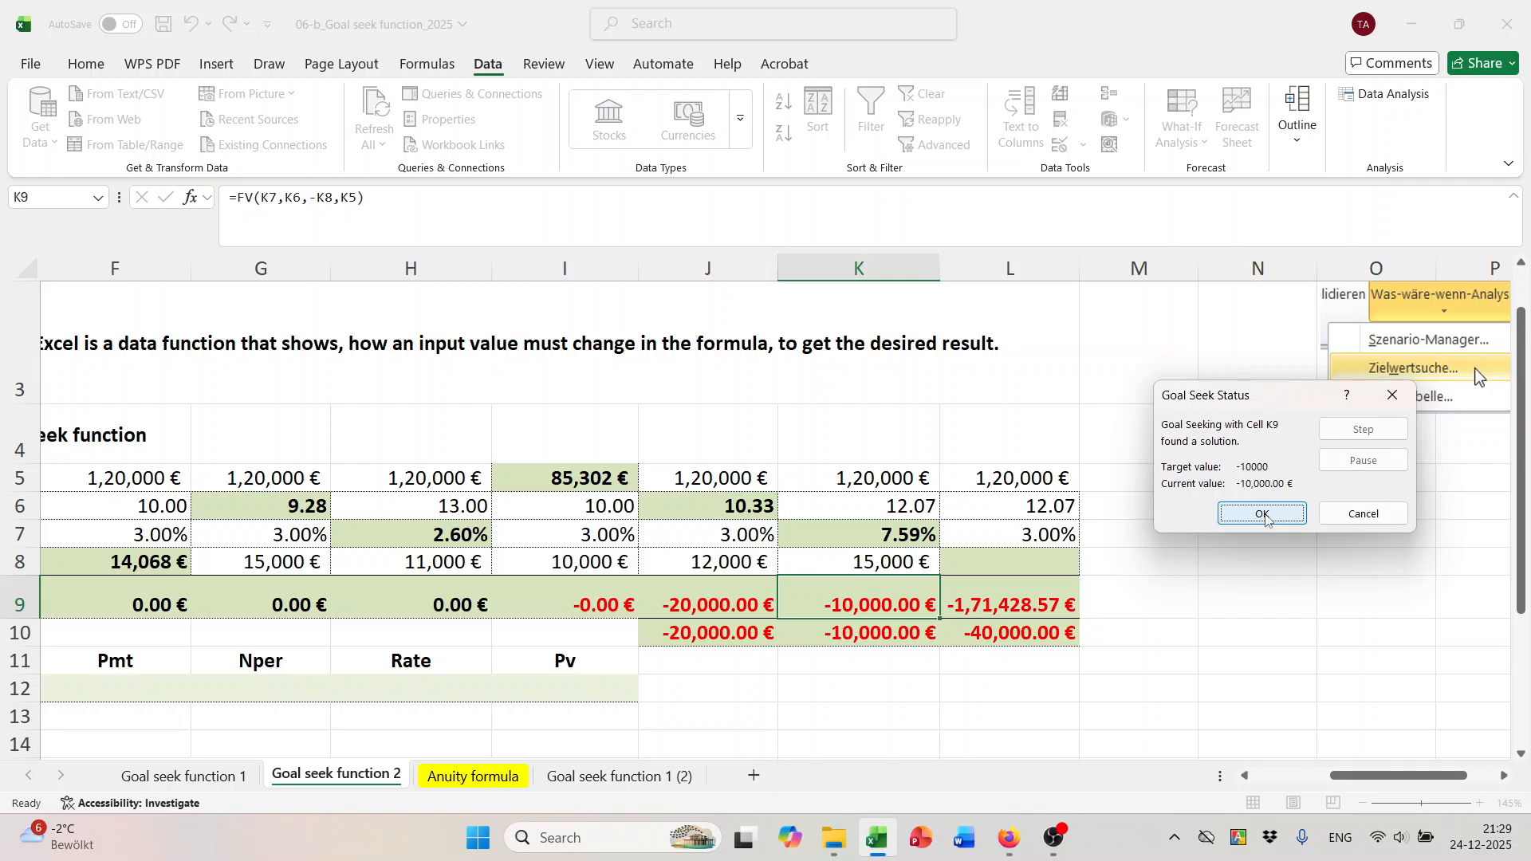
{"action": "left_click", "coordinate": [1266, 515]}
Start a Goal Seek with the future value in L9 as the set cell.
{"action": "left_click", "coordinate": [1044, 599]}
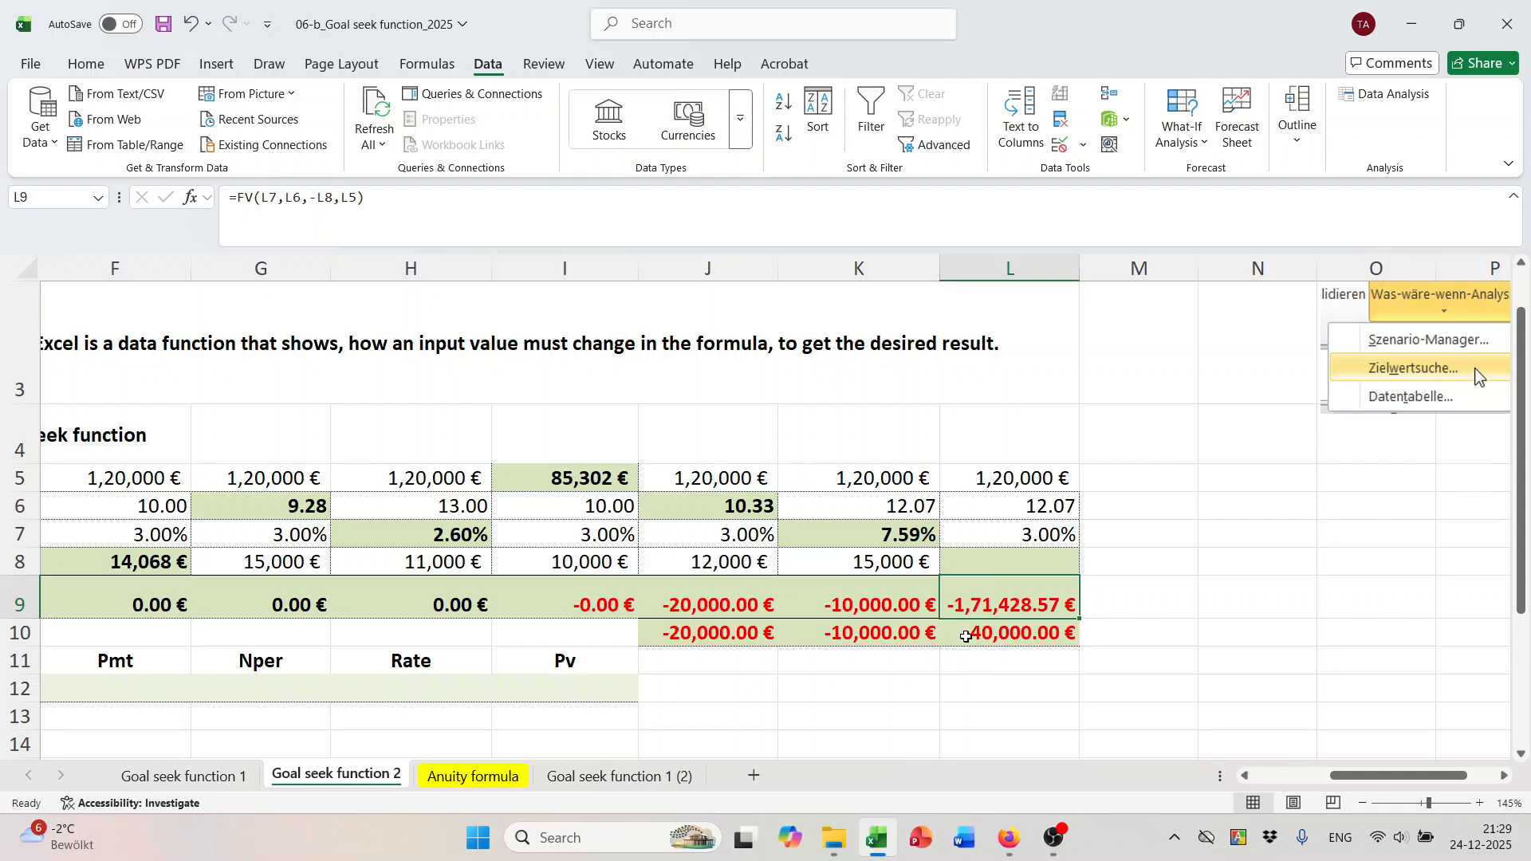
{"action": "left_click", "coordinate": [1182, 119]}
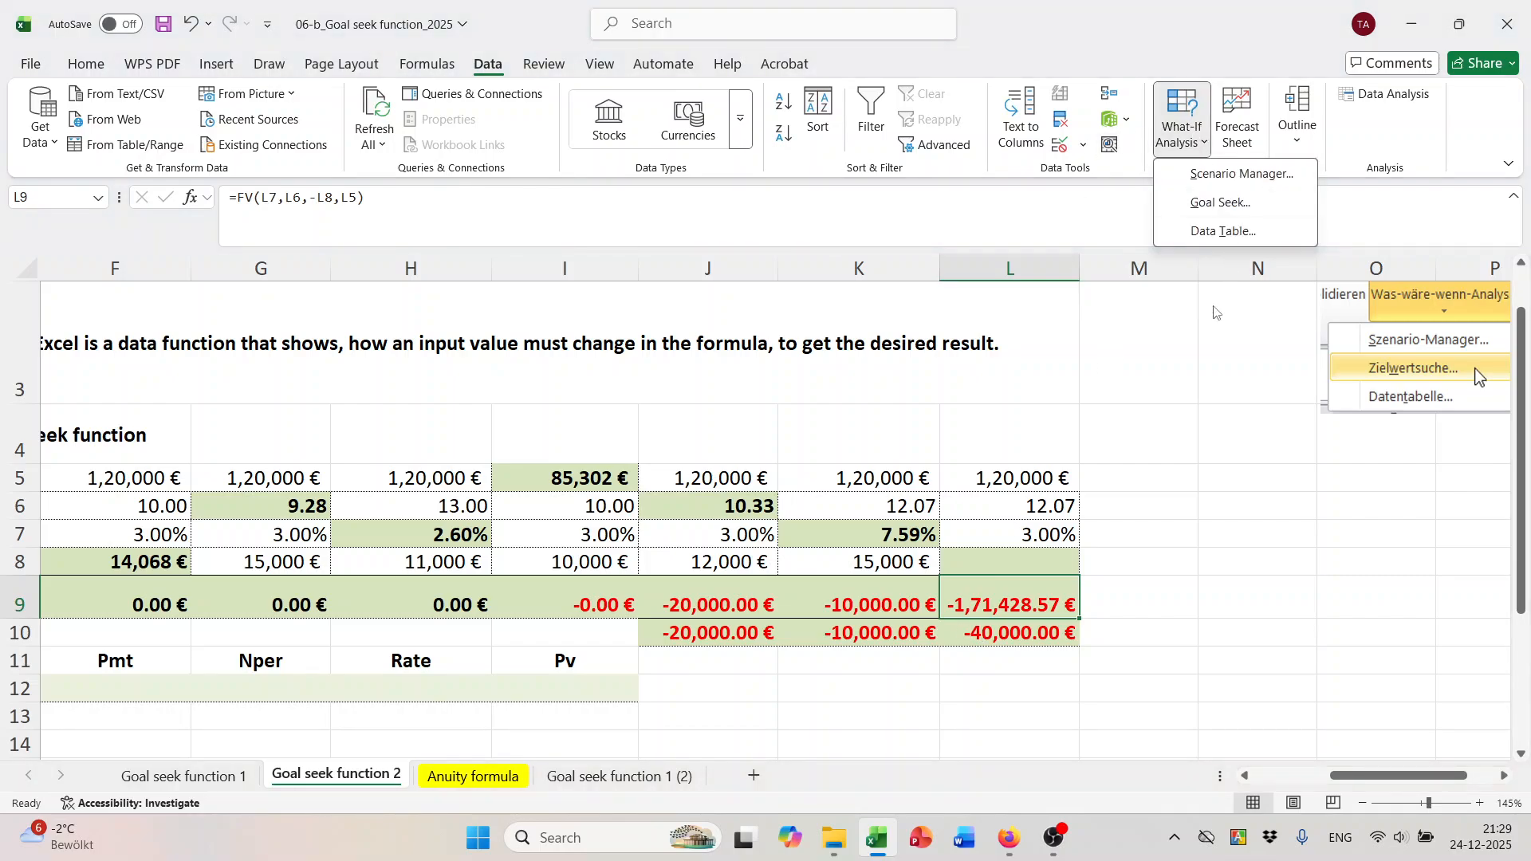
{"action": "left_click", "coordinate": [1226, 204]}
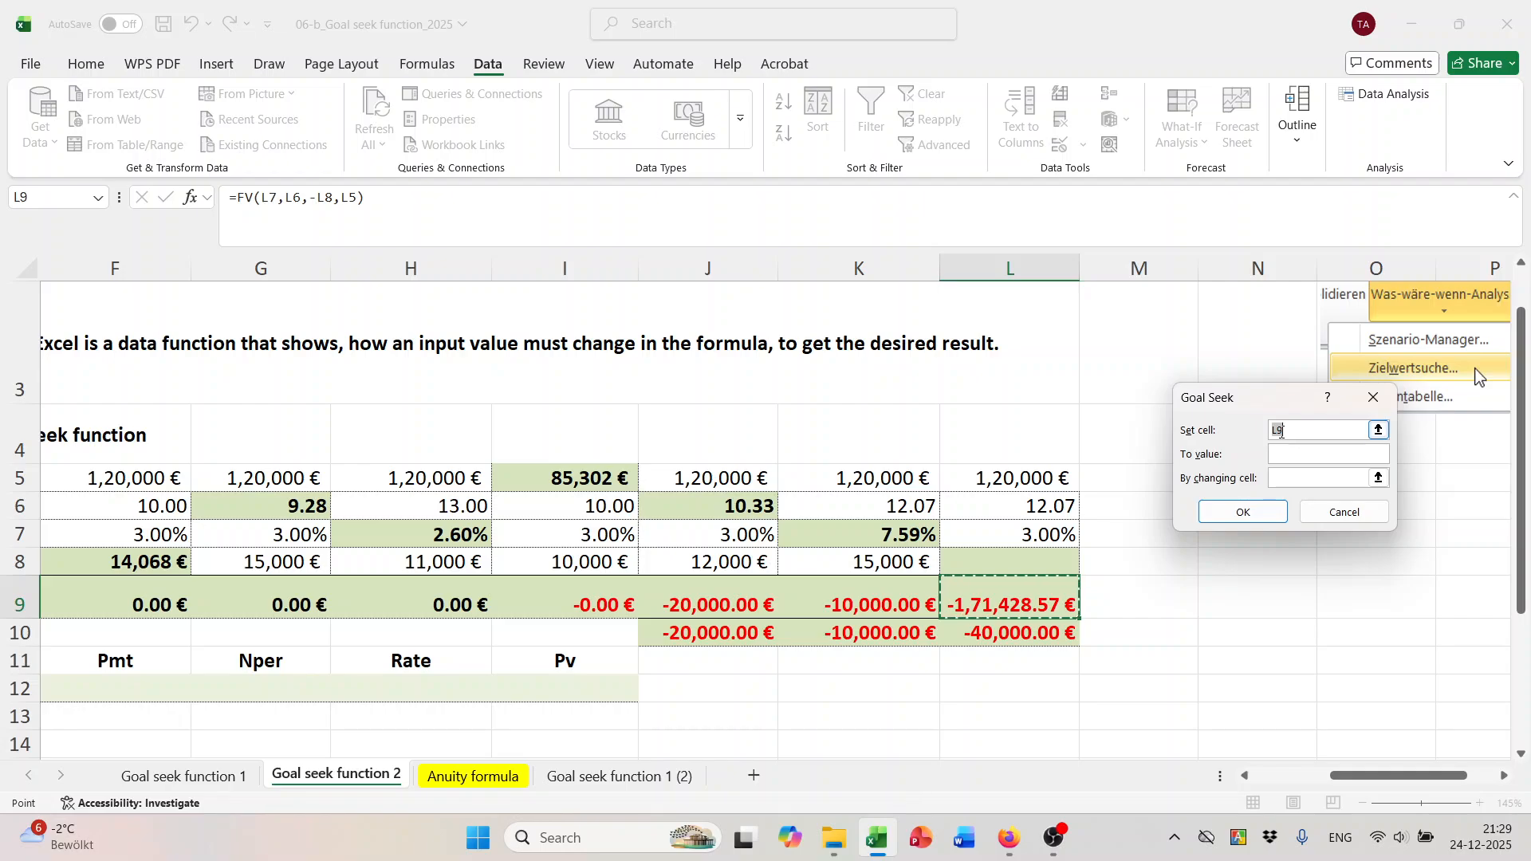
{"action": "key", "text": "BackSpace"}
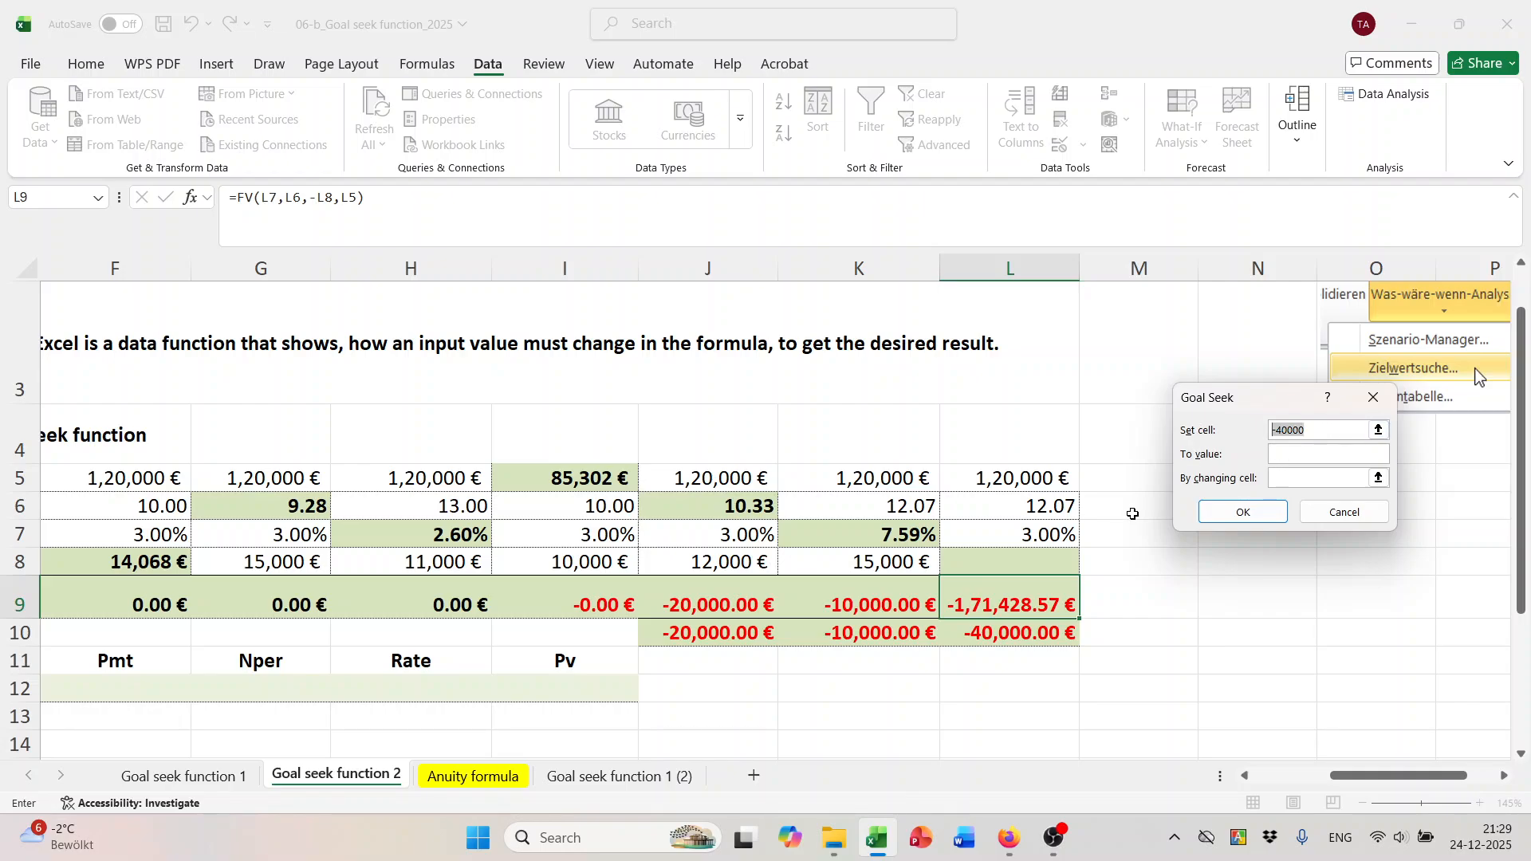
{"action": "left_click", "coordinate": [1046, 599]}
{"action": "key", "text": "BackSpace"}
{"action": "key", "text": "BackSpace"}
{"action": "key", "text": "BackSpace"}
{"action": "key", "text": "BackSpace"}
{"action": "key", "text": "BackSpace"}
{"action": "key", "text": "BackSpace"}
{"action": "key", "text": "BackSpace"}
{"action": "key", "text": "BackSpace"}
{"action": "key", "text": "BackSpace"}
{"action": "key", "text": "BackSpace"}
{"action": "left_click", "coordinate": [1057, 598]}
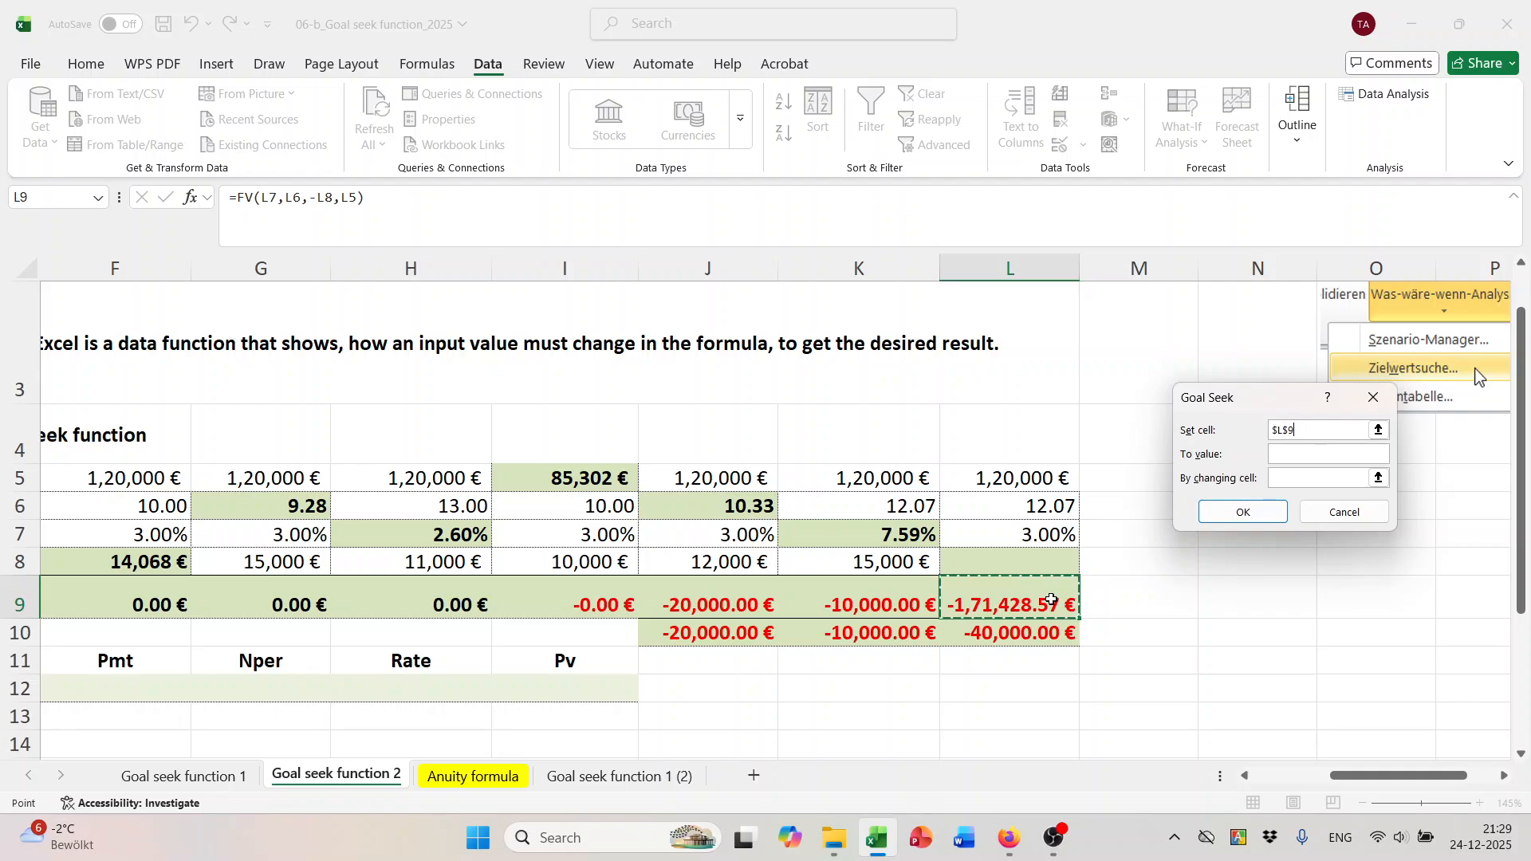
Set the Goal Seek target to -40000 by changing the payment in L8, run it and keep the solution.
{"action": "left_click", "coordinate": [1281, 461]}
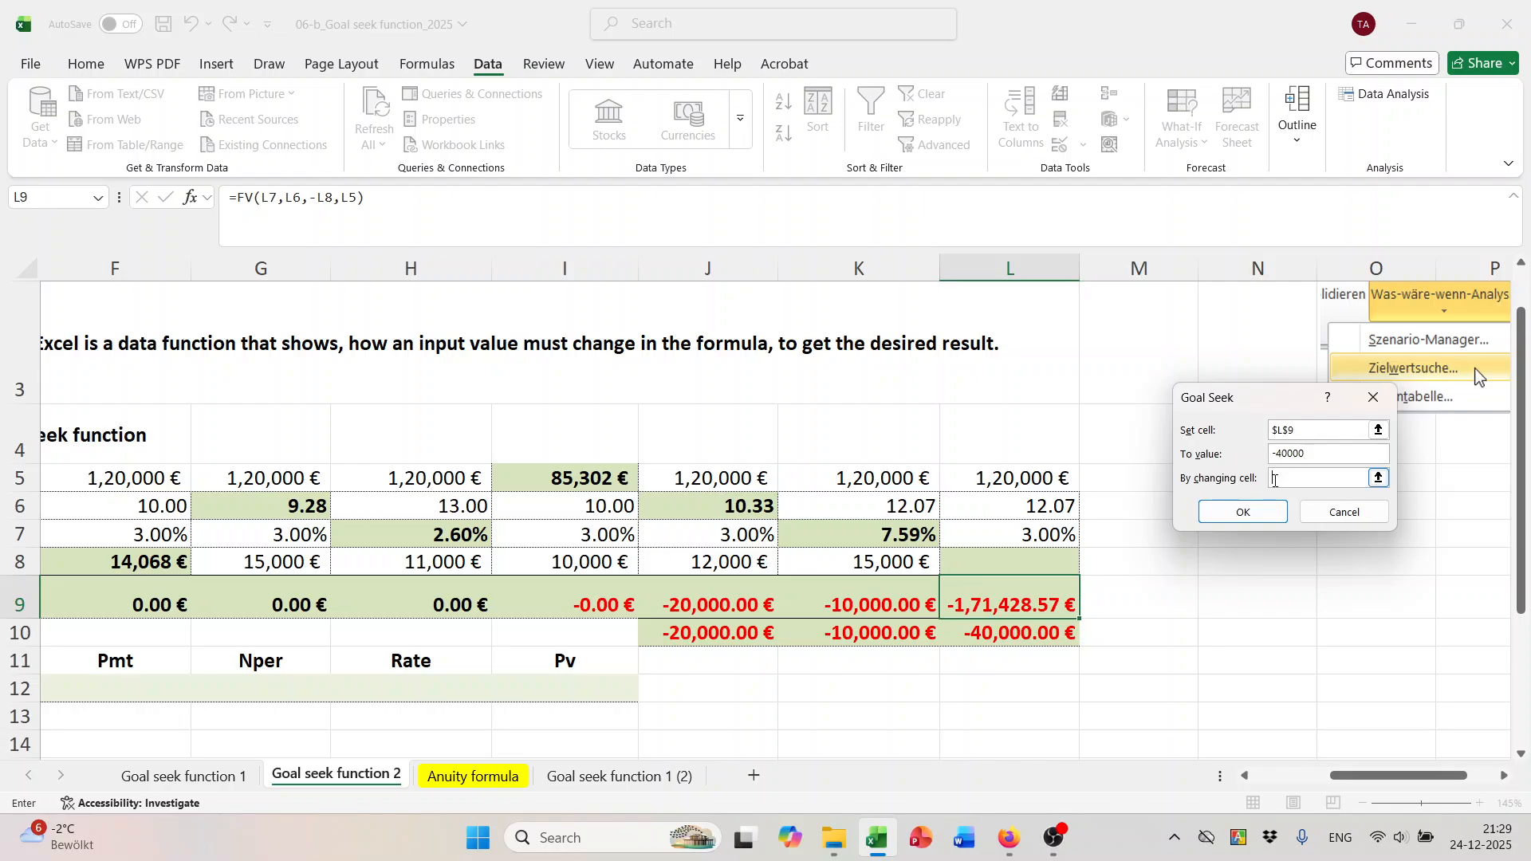
{"action": "left_click", "coordinate": [1045, 556]}
{"action": "left_click", "coordinate": [1233, 514]}
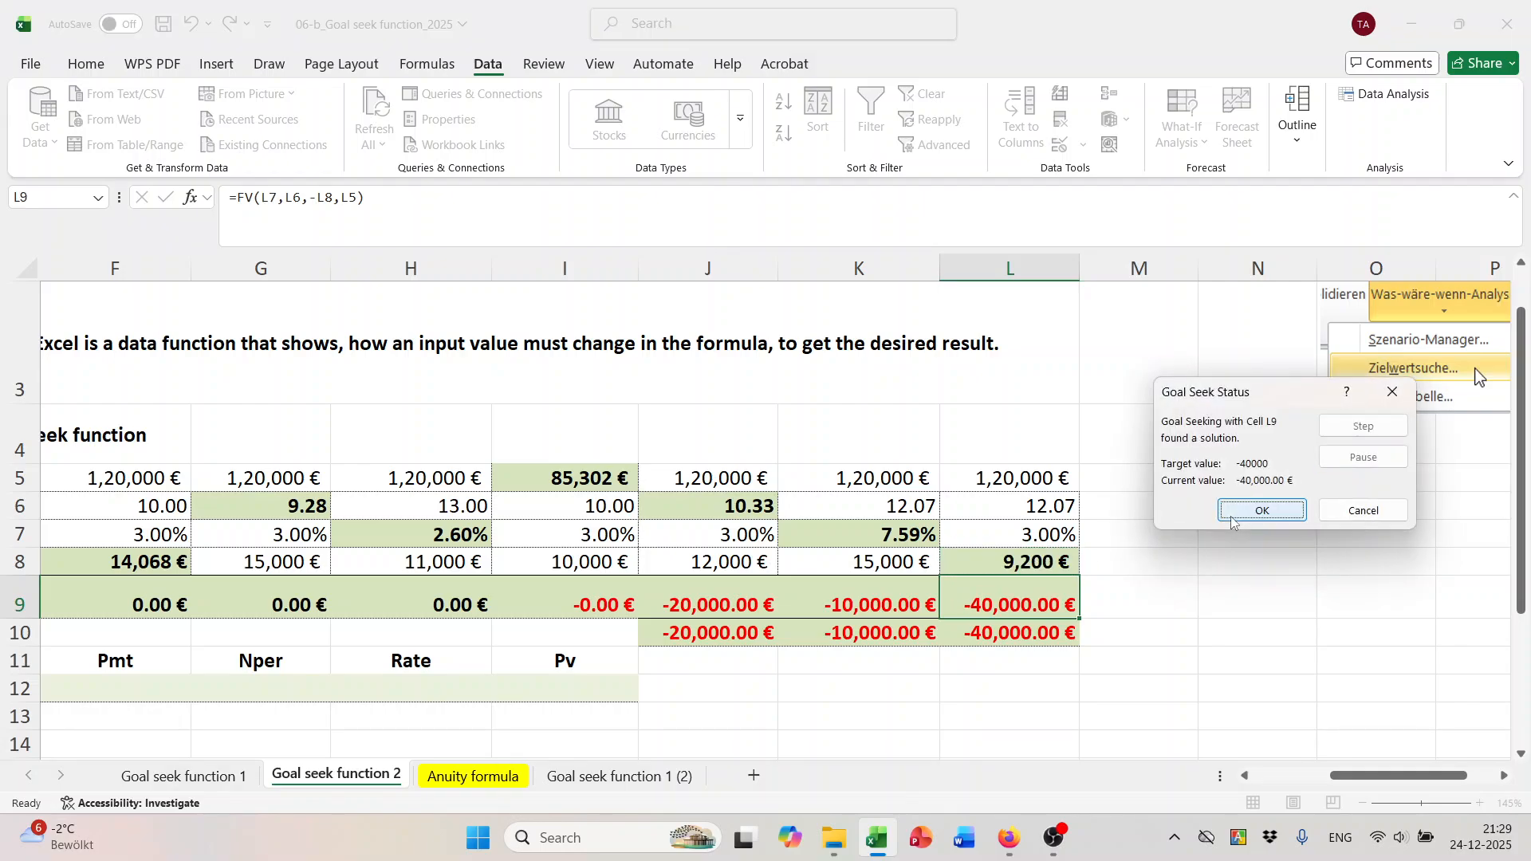
{"action": "left_click", "coordinate": [1234, 514]}
{"action": "scroll", "coordinate": [1145, 563], "scroll_direction": "down", "scroll_amount": 2}
{"action": "scroll", "coordinate": [1130, 594], "scroll_direction": "up", "scroll_amount": 2}
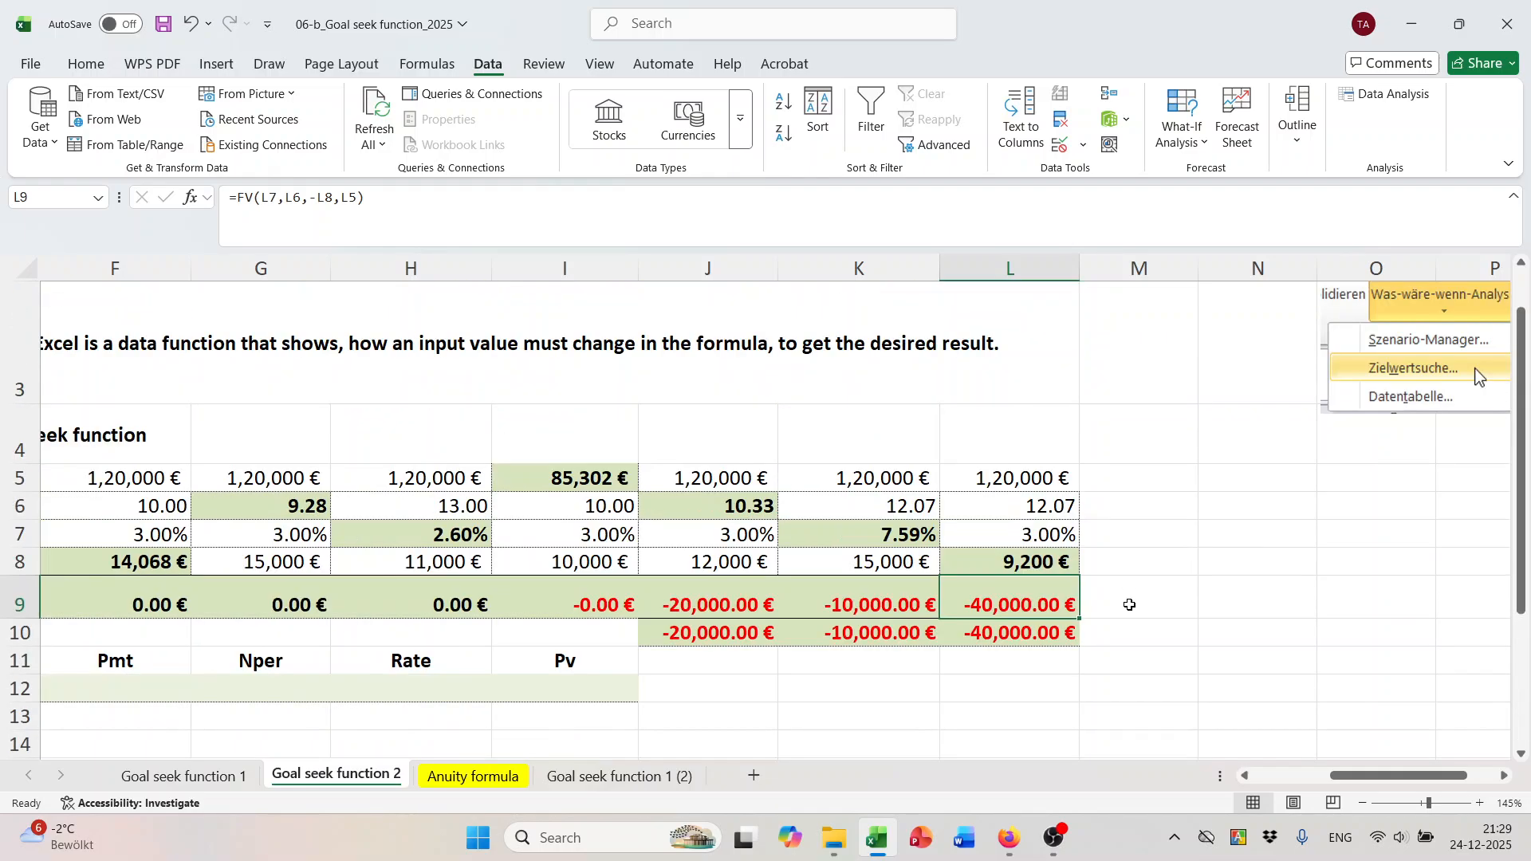